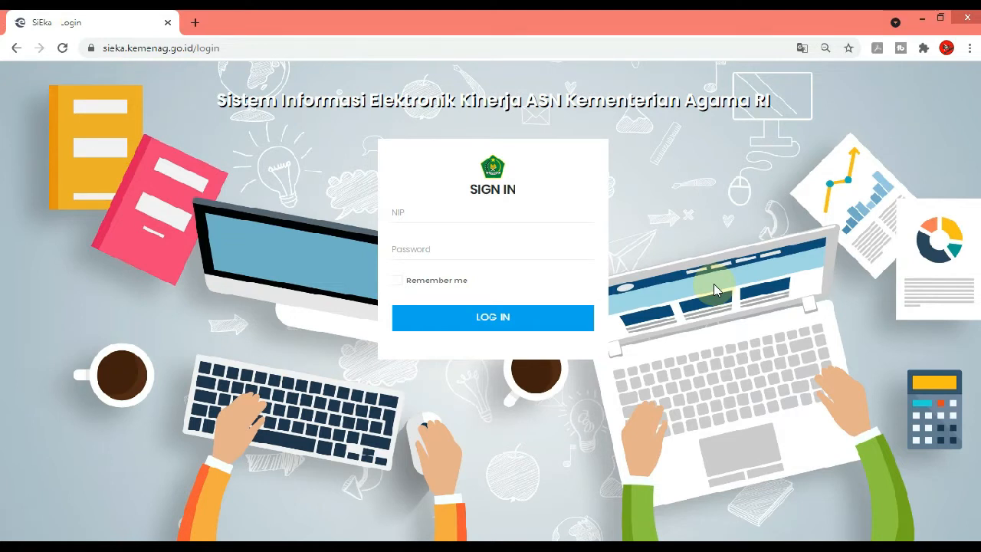
Sign in to SiEka with the employee's NIP and account password, and open the Kegiatan Tahunan list
{"action": "left_click", "coordinate": [567, 221]}
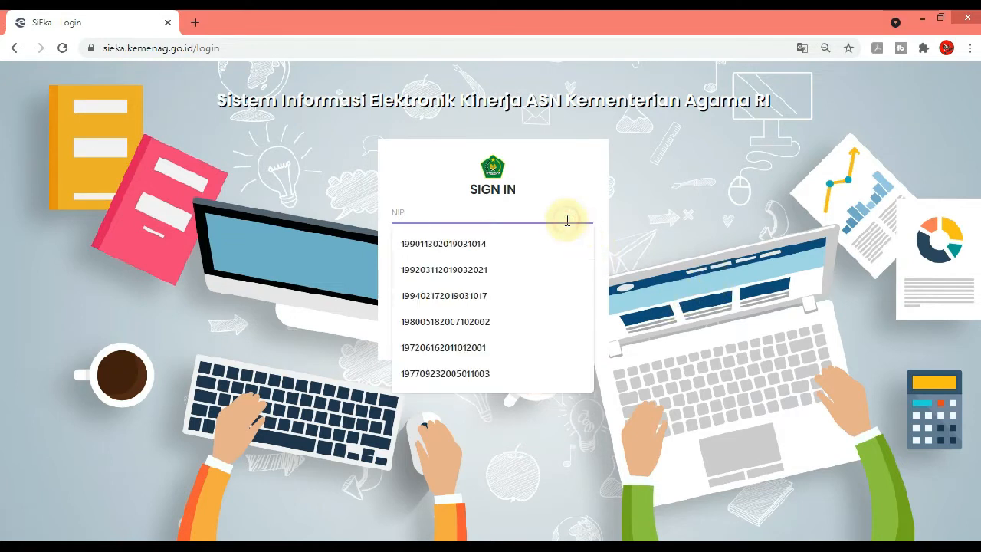
{"action": "left_click", "coordinate": [508, 258]}
{"action": "left_click", "coordinate": [509, 258]}
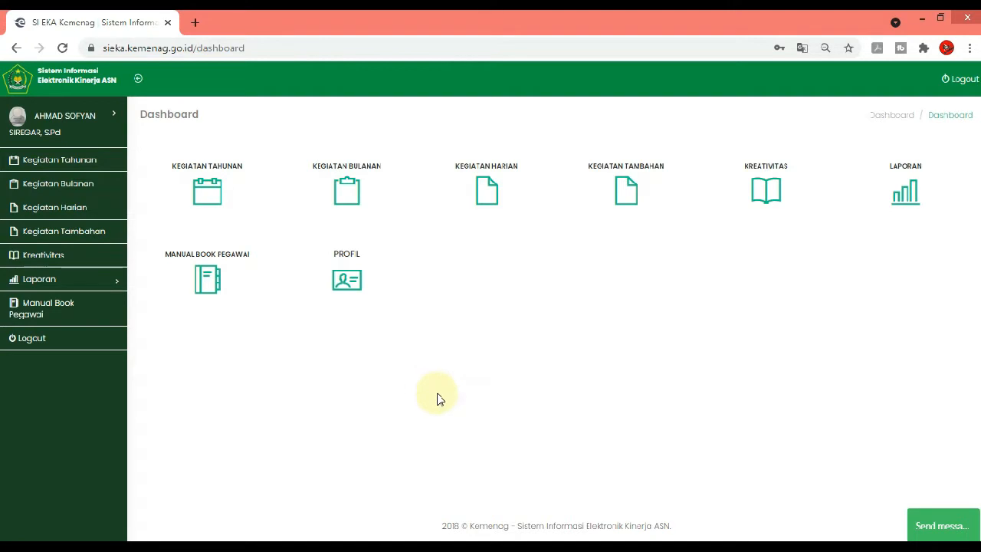
{"action": "left_click", "coordinate": [76, 164]}
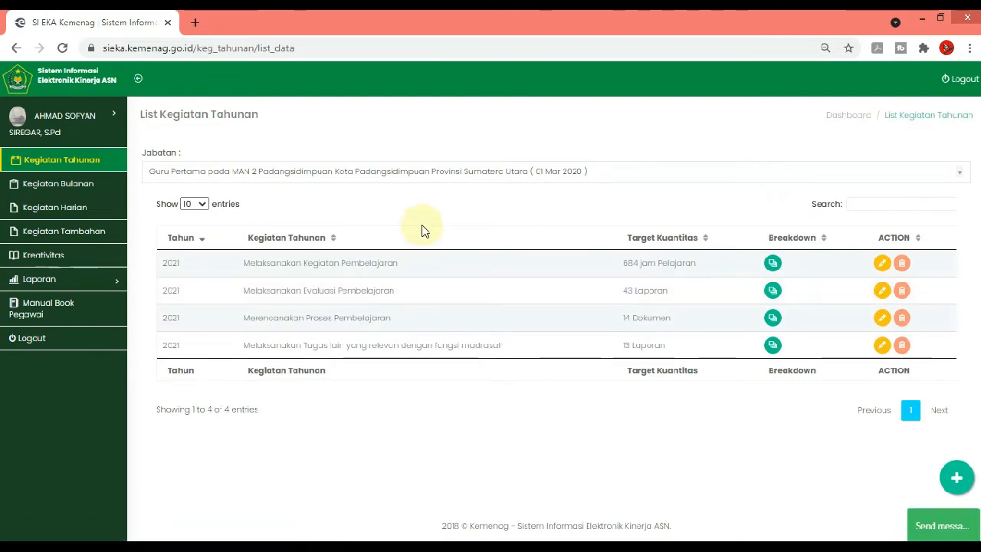
Examine the activity targets and realisation in the Laporan Bulanan for Agustus 2021, and return to the Kegiatan Tahunan list
{"action": "left_click", "coordinate": [77, 285]}
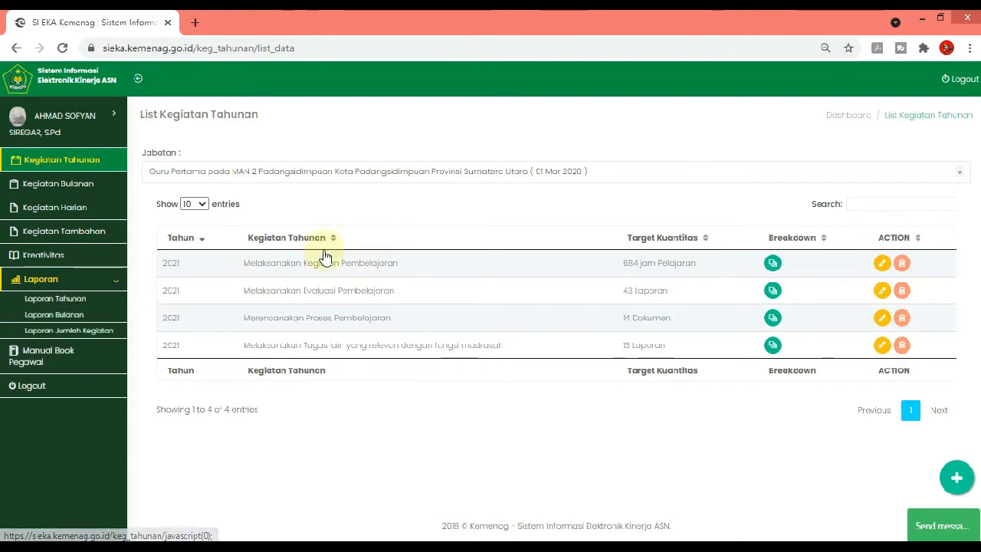
{"action": "left_click", "coordinate": [53, 314]}
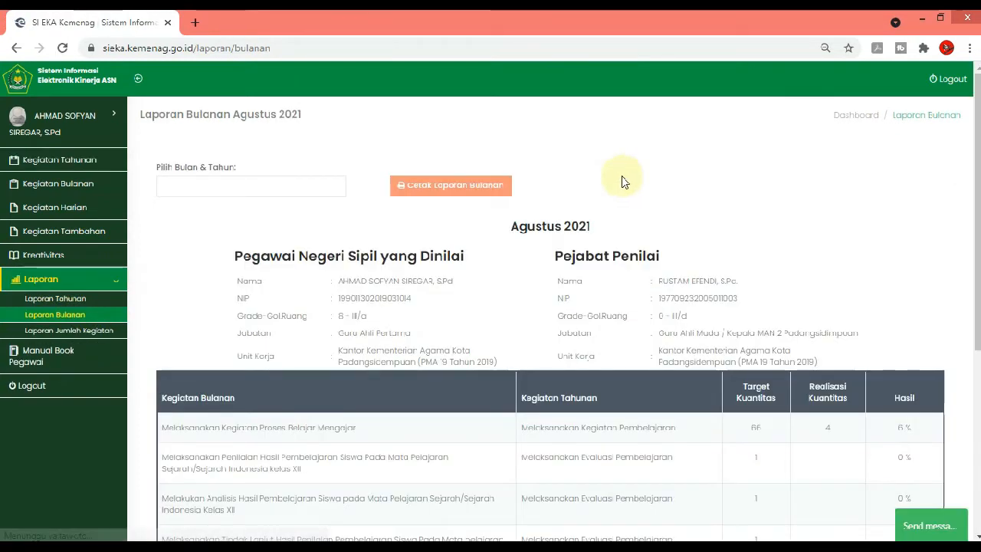
{"action": "scroll", "coordinate": [621, 181], "scroll_direction": "down", "scroll_amount": 4}
{"action": "scroll", "coordinate": [621, 186], "scroll_direction": "up", "scroll_amount": 4}
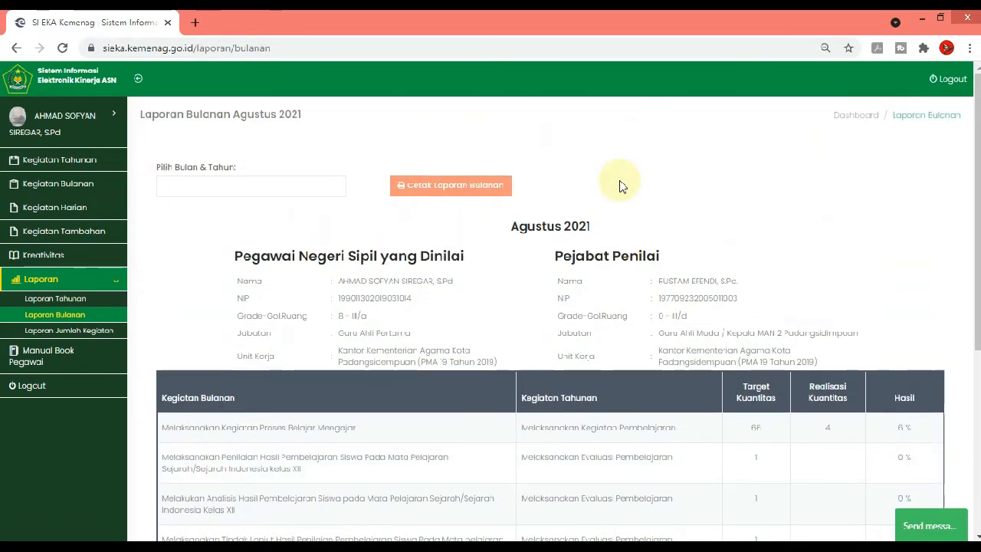
{"action": "scroll", "coordinate": [621, 187], "scroll_direction": "down", "scroll_amount": 3}
{"action": "scroll", "coordinate": [621, 189], "scroll_direction": "up", "scroll_amount": 2}
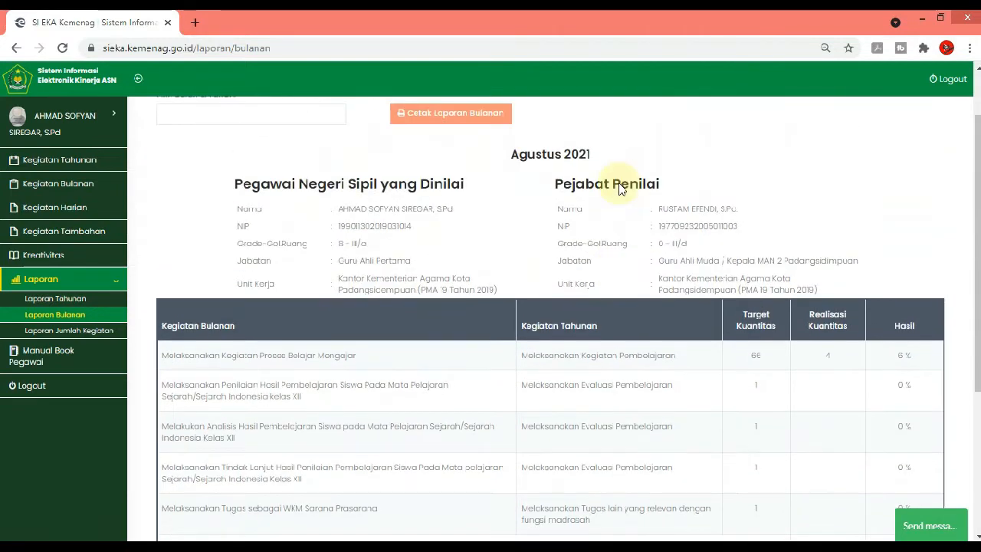
{"action": "scroll", "coordinate": [620, 189], "scroll_direction": "down", "scroll_amount": 3}
{"action": "scroll", "coordinate": [620, 190], "scroll_direction": "up", "scroll_amount": 1}
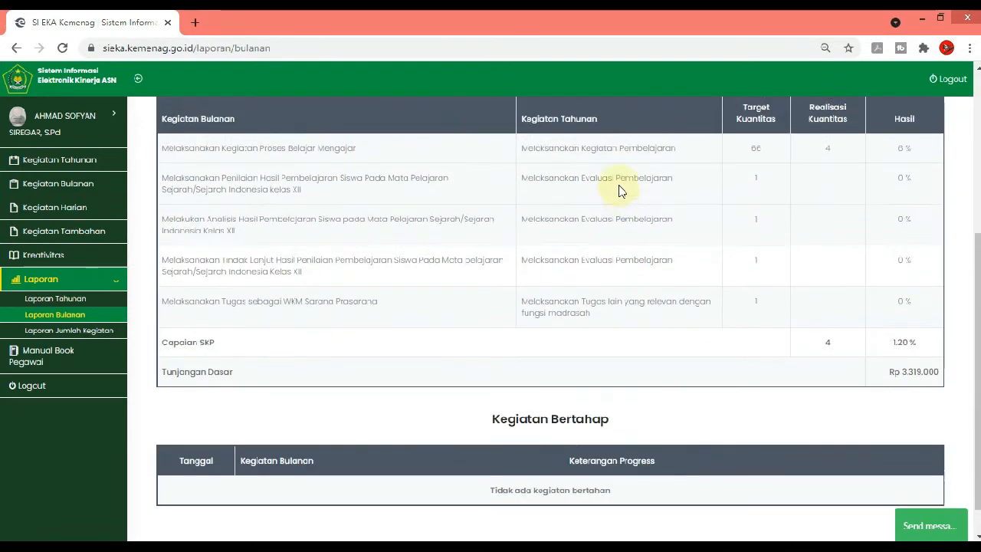
{"action": "scroll", "coordinate": [621, 191], "scroll_direction": "up", "scroll_amount": 2}
{"action": "scroll", "coordinate": [621, 191], "scroll_direction": "up", "scroll_amount": 1}
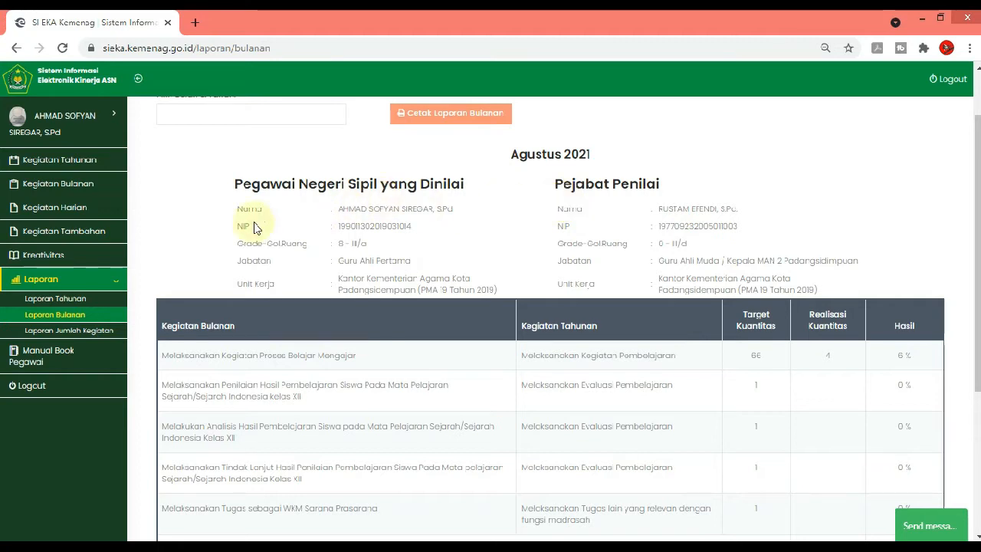
{"action": "left_click", "coordinate": [72, 160]}
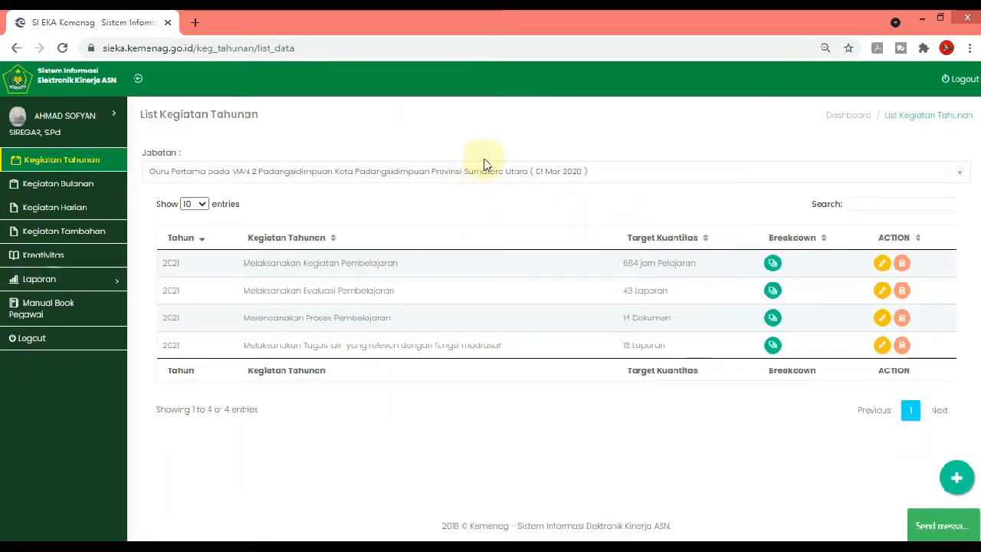
Switch to the Excel workbook Narasi si Eka TUPOKSI GURU.xlsx and read the teacher's main duties on the TUPOKSI GURU sheet
{"action": "left_click", "coordinate": [413, 547]}
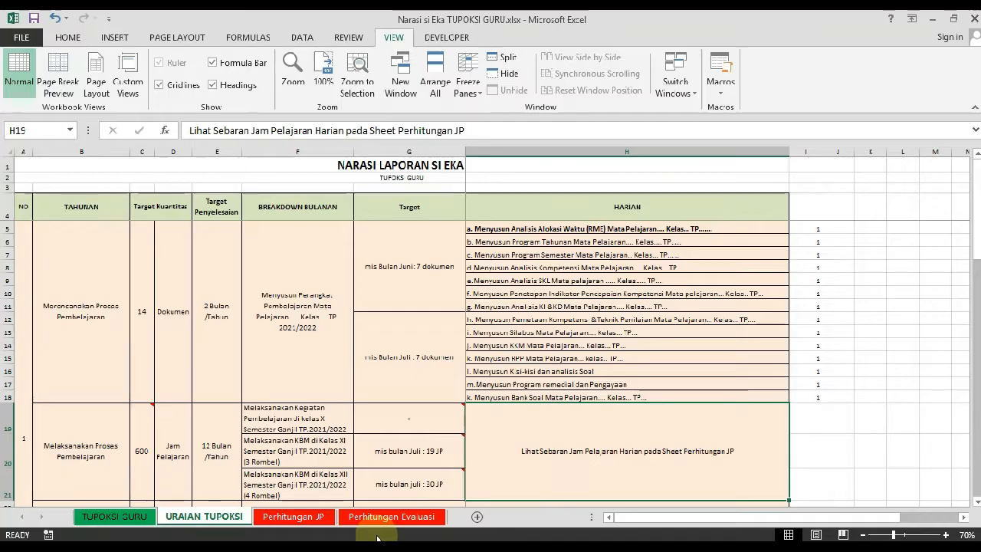
{"action": "left_click", "coordinate": [139, 519]}
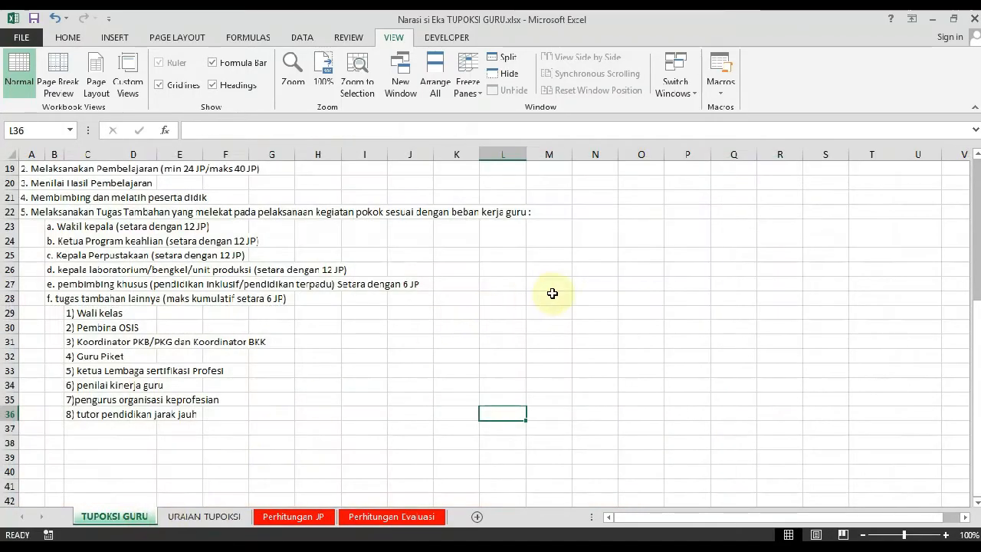
{"action": "scroll", "coordinate": [630, 294], "scroll_direction": "up", "scroll_amount": 2}
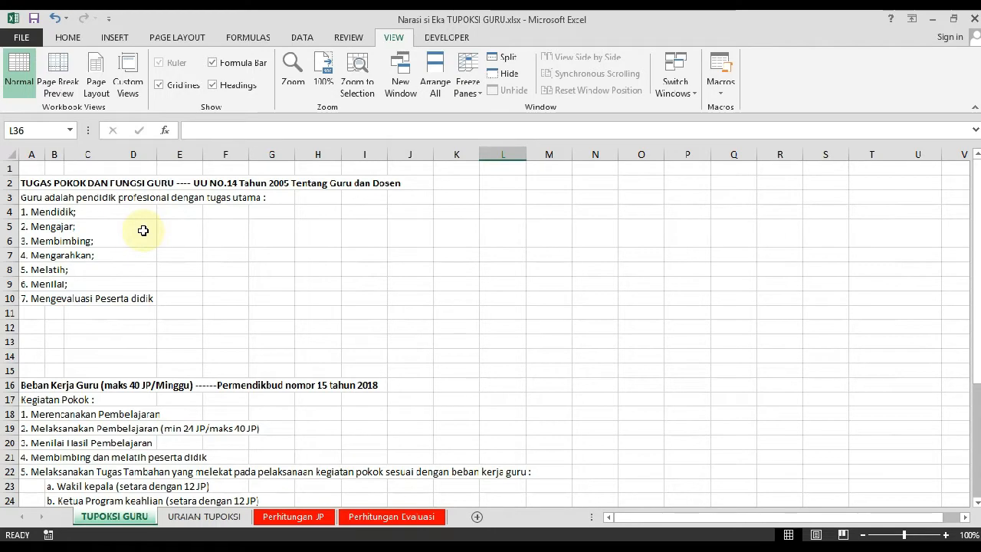
{"action": "scroll", "coordinate": [184, 299], "scroll_direction": "down", "scroll_amount": 1}
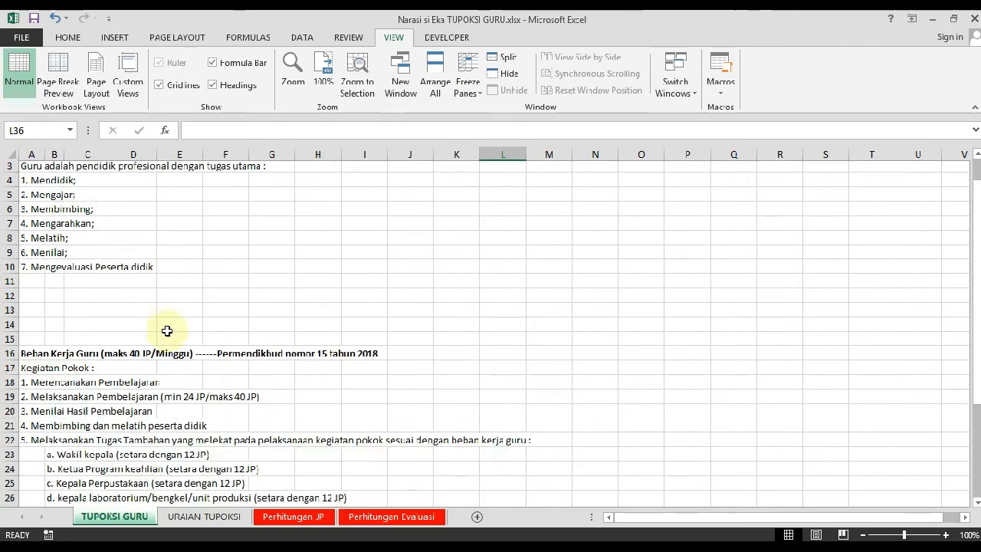
{"action": "scroll", "coordinate": [199, 276], "scroll_direction": "up", "scroll_amount": 1}
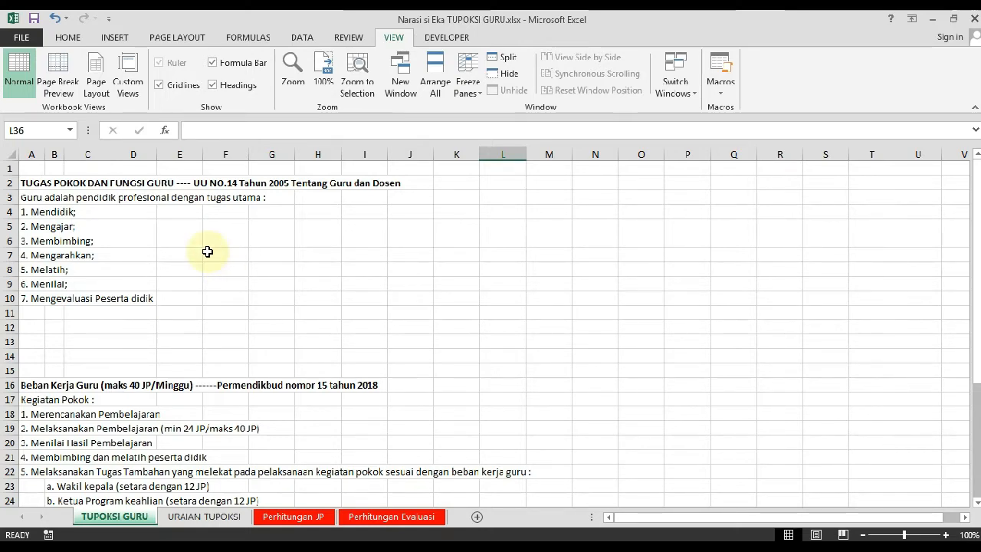
Read the Beban Kerja Guru section, covering the core activities and the additional duties with their JP equivalents
{"action": "scroll", "coordinate": [207, 251], "scroll_direction": "down", "scroll_amount": 1}
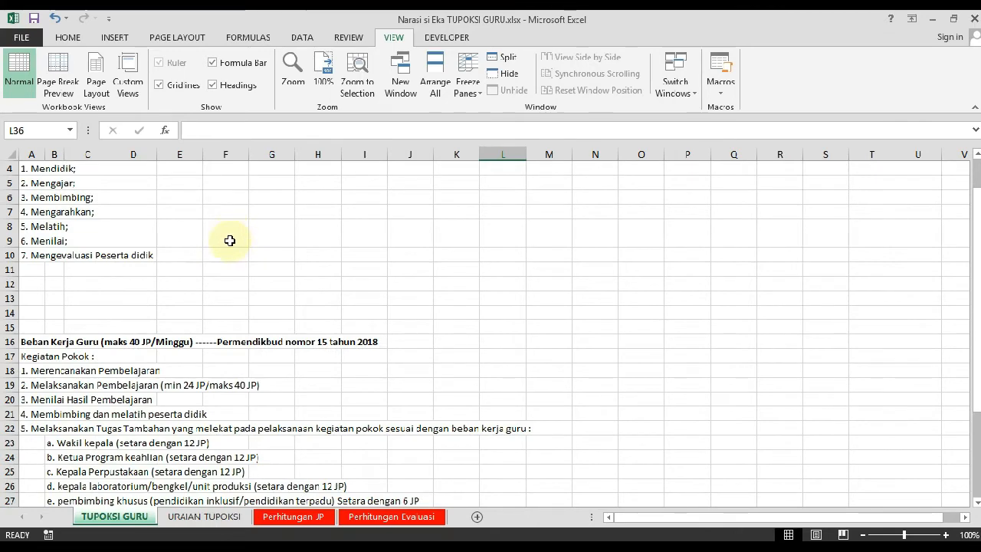
{"action": "scroll", "coordinate": [308, 322], "scroll_direction": "down", "scroll_amount": 2}
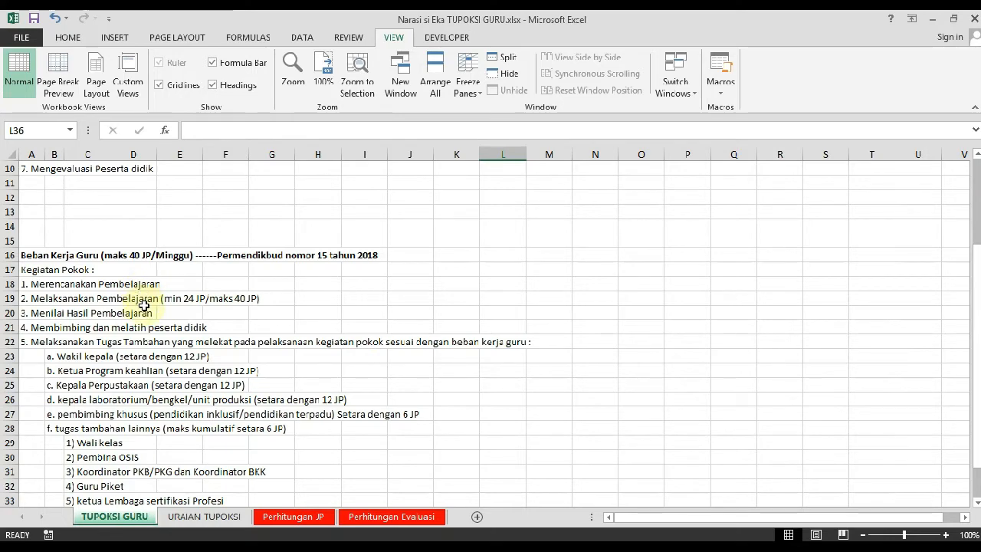
{"action": "scroll", "coordinate": [146, 291], "scroll_direction": "down", "scroll_amount": 1}
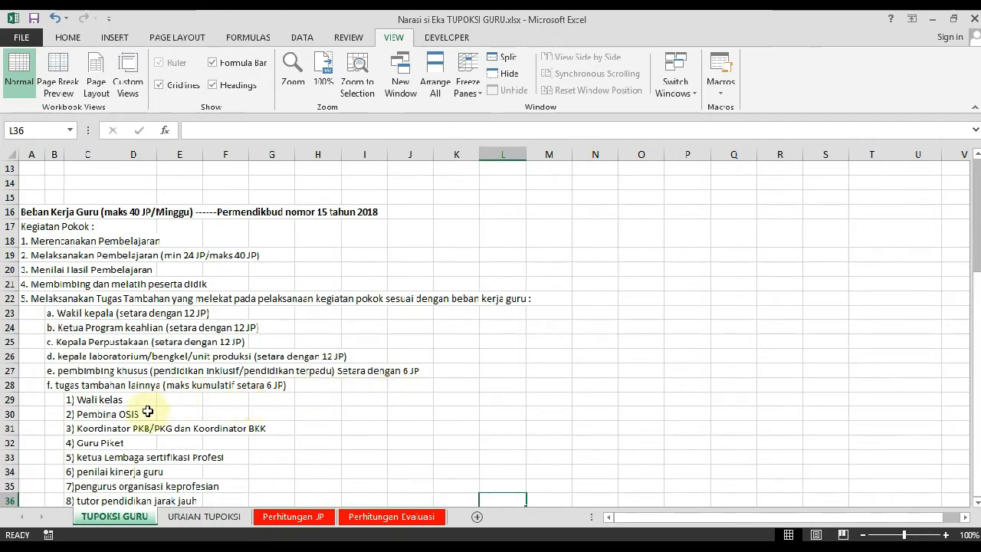
{"action": "scroll", "coordinate": [146, 406], "scroll_direction": "down", "scroll_amount": 2}
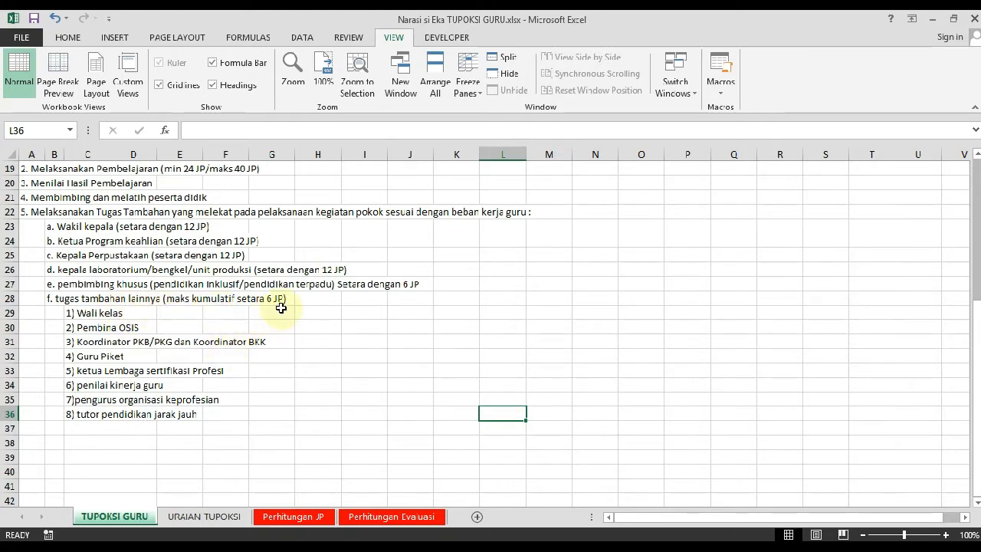
{"action": "scroll", "coordinate": [269, 310], "scroll_direction": "up", "scroll_amount": 2}
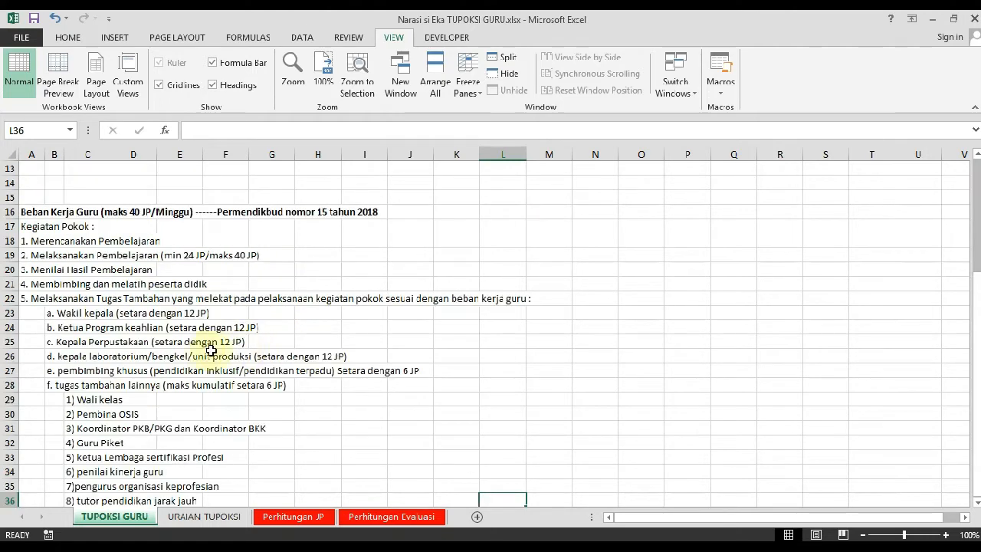
{"action": "scroll", "coordinate": [177, 392], "scroll_direction": "down", "scroll_amount": 2}
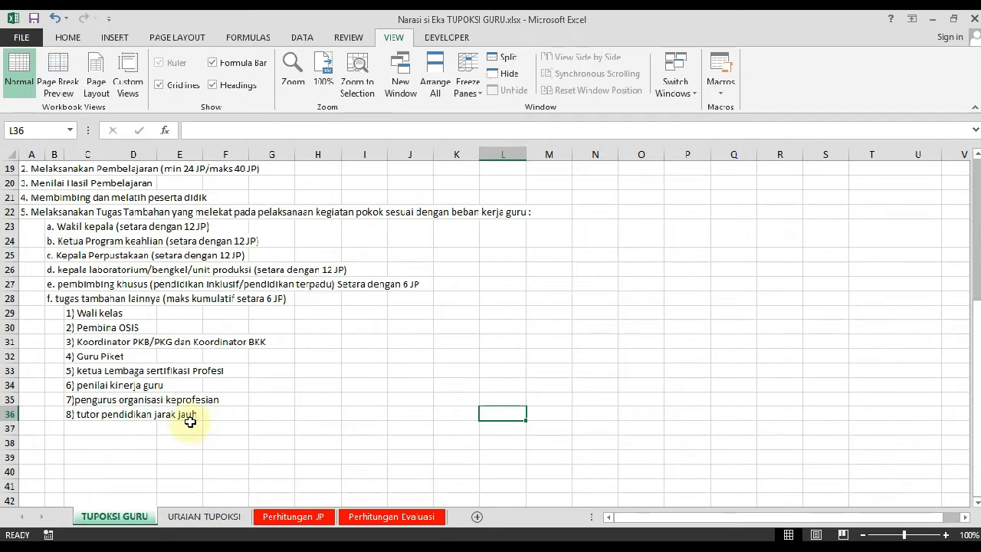
{"action": "scroll", "coordinate": [192, 417], "scroll_direction": "up", "scroll_amount": 3}
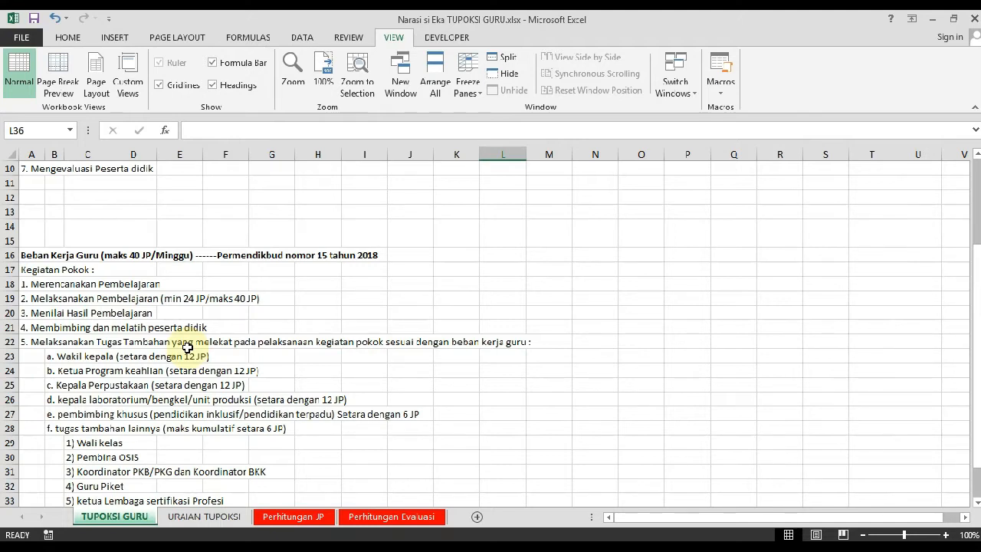
{"action": "scroll", "coordinate": [291, 288], "scroll_direction": "down", "scroll_amount": 2}
{"action": "scroll", "coordinate": [297, 310], "scroll_direction": "up", "scroll_amount": 2}
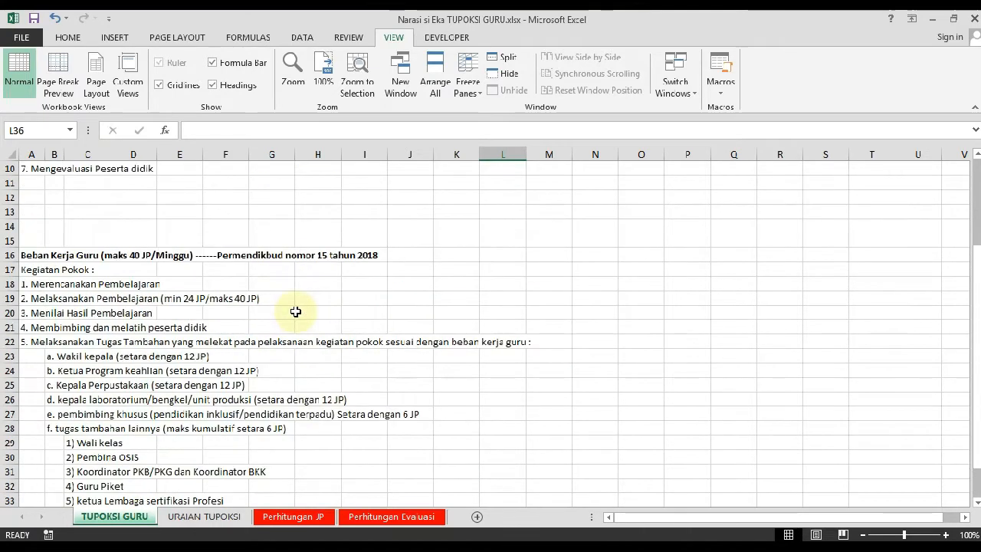
Compare the main duties under UU No.14 Tahun 2005 with the core activities under Permendikbud nomor 15 tahun 2018
{"action": "scroll", "coordinate": [295, 311], "scroll_direction": "up", "scroll_amount": 3}
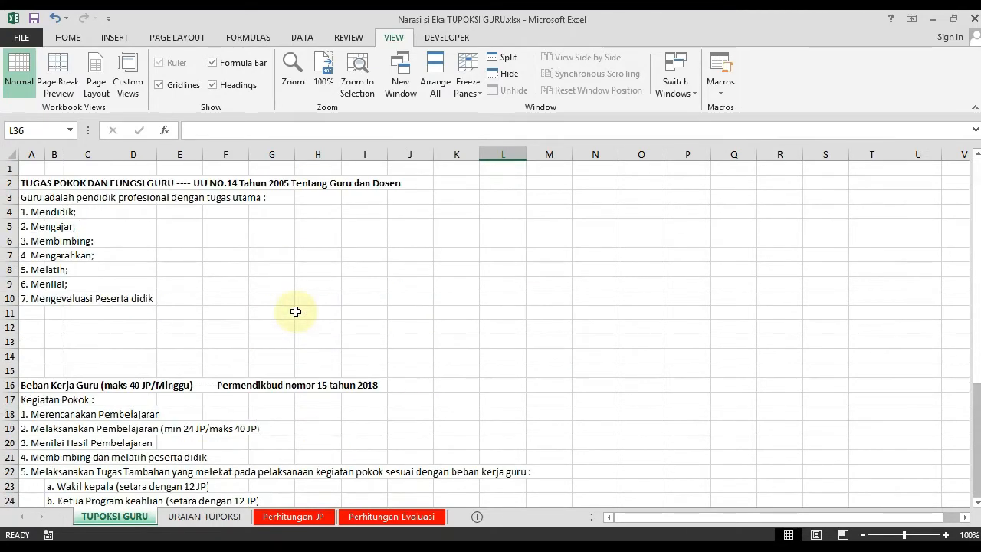
{"action": "scroll", "coordinate": [295, 311], "scroll_direction": "down", "scroll_amount": 4}
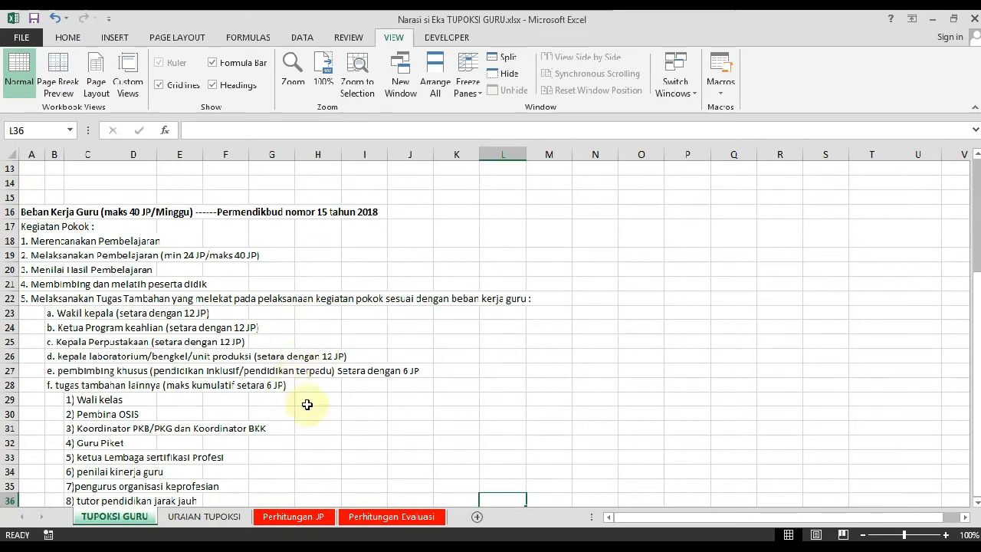
{"action": "scroll", "coordinate": [491, 291], "scroll_direction": "up", "scroll_amount": 4}
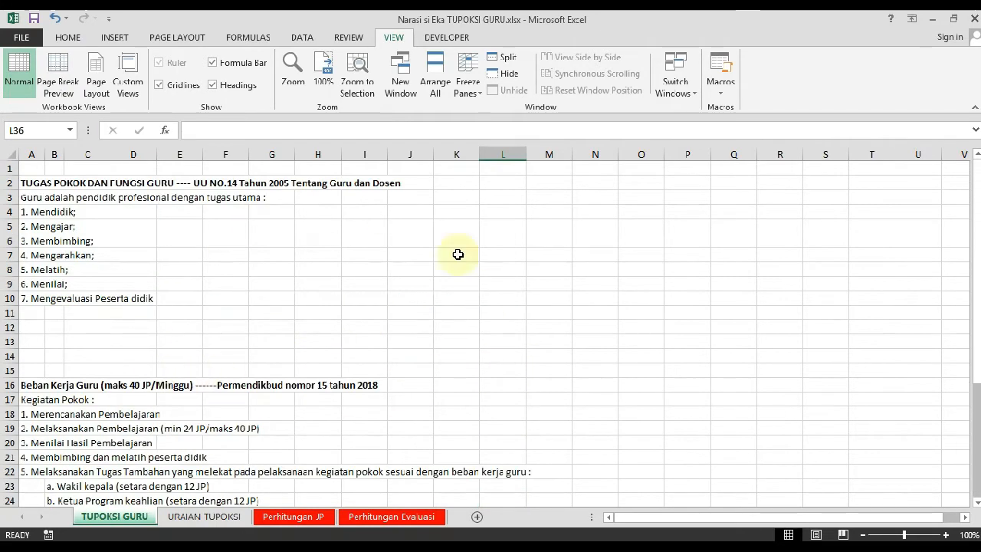
{"action": "scroll", "coordinate": [205, 282], "scroll_direction": "down", "scroll_amount": 1}
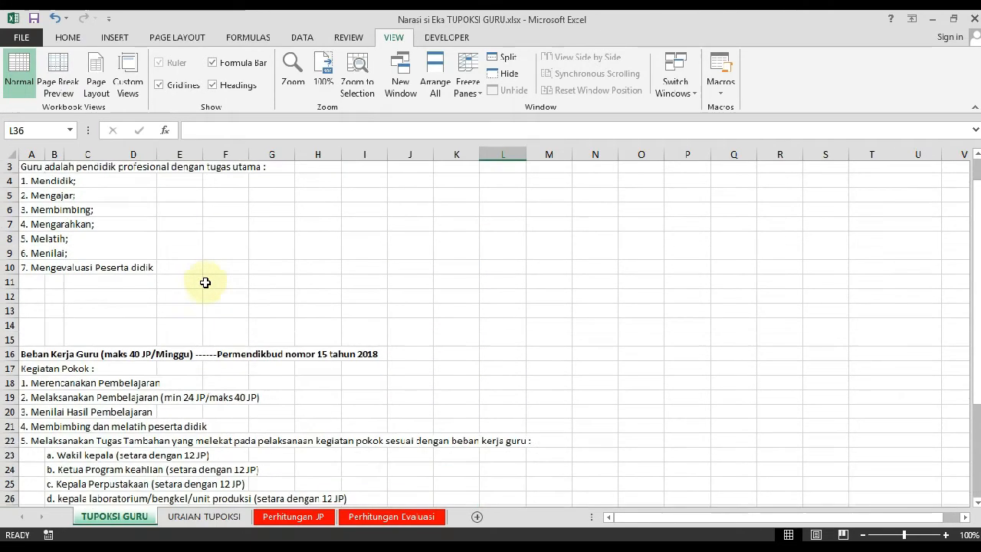
{"action": "scroll", "coordinate": [205, 281], "scroll_direction": "down", "scroll_amount": 1}
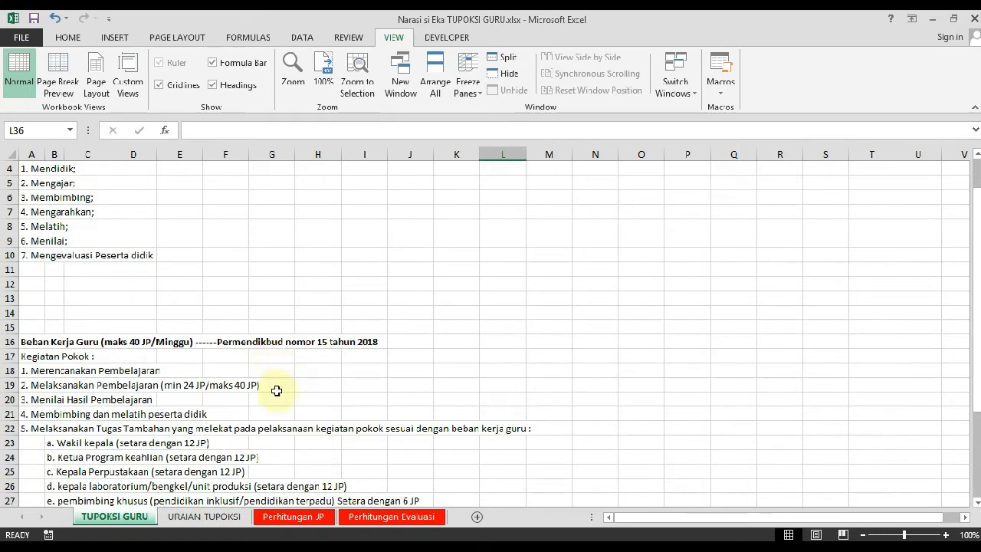
{"action": "scroll", "coordinate": [276, 389], "scroll_direction": "down", "scroll_amount": 2}
{"action": "scroll", "coordinate": [268, 400], "scroll_direction": "up", "scroll_amount": 3}
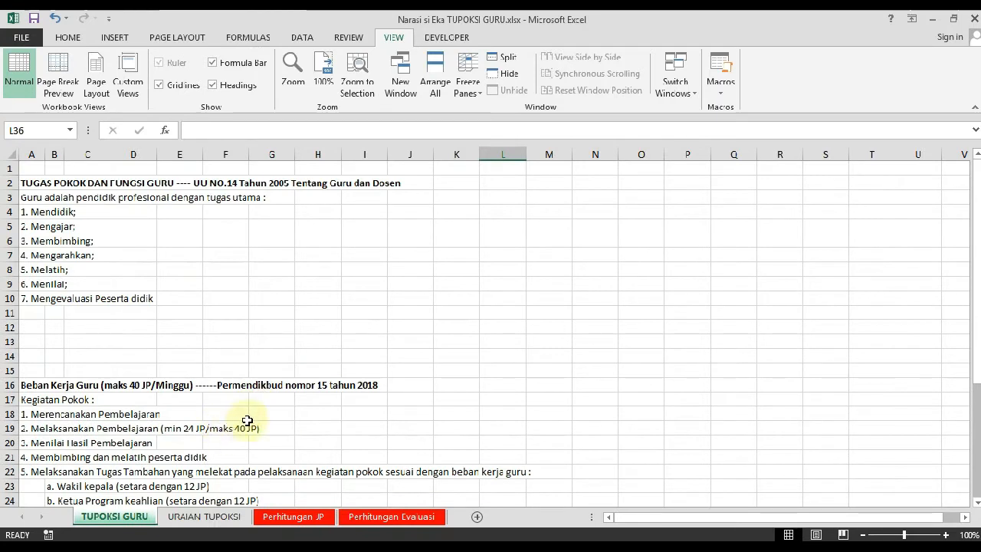
Open the URAIAN TUPOKSI sheet and examine its annual activities with their quantity targets, monthly breakdown and daily entries
{"action": "left_click", "coordinate": [233, 517]}
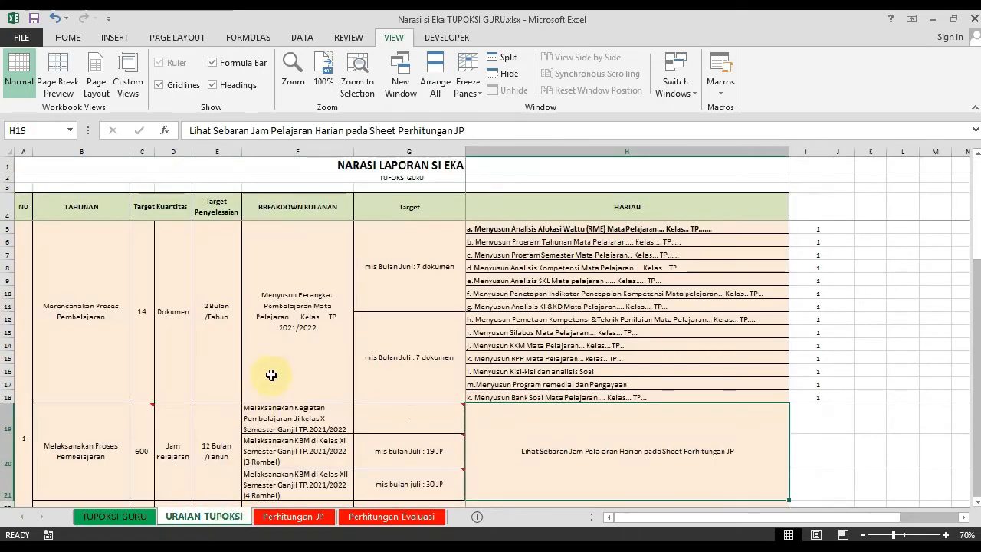
{"action": "scroll", "coordinate": [252, 354], "scroll_direction": "down", "scroll_amount": 2}
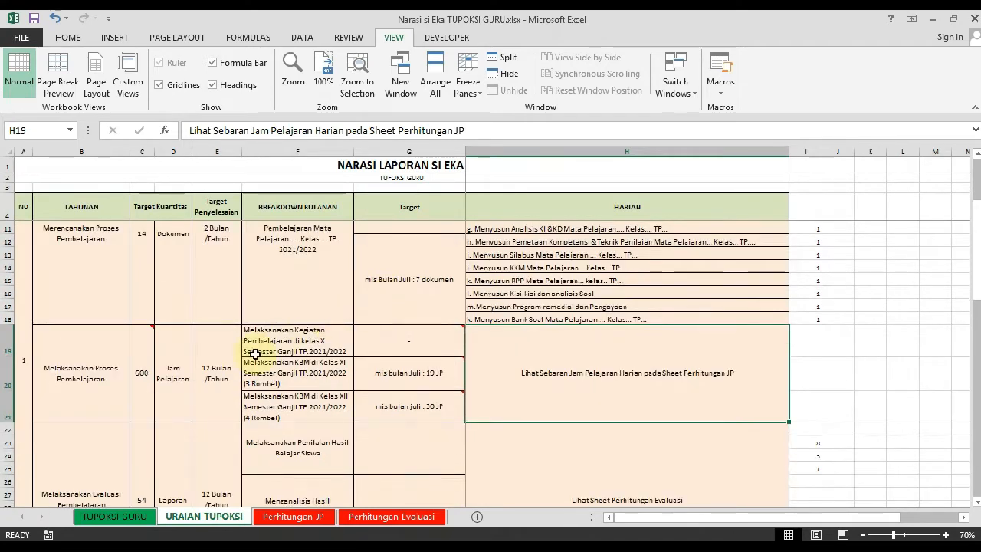
{"action": "scroll", "coordinate": [234, 366], "scroll_direction": "up", "scroll_amount": 2}
{"action": "scroll", "coordinate": [222, 371], "scroll_direction": "down", "scroll_amount": 2}
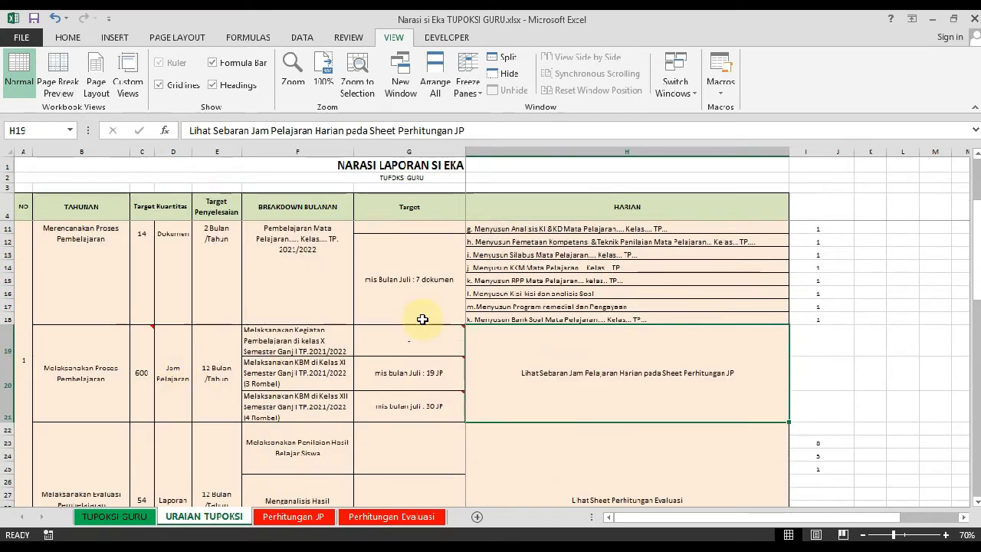
{"action": "scroll", "coordinate": [222, 376], "scroll_direction": "up", "scroll_amount": 2}
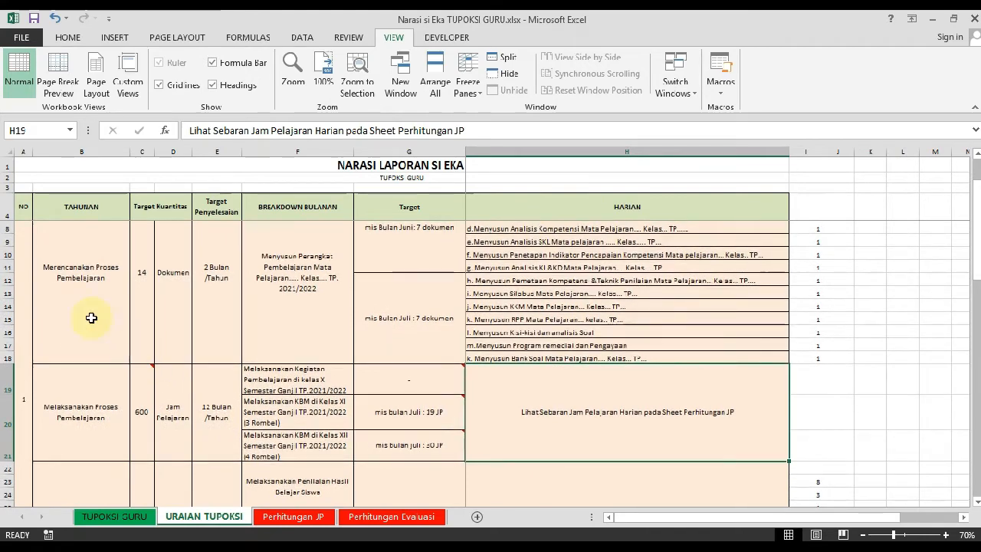
{"action": "scroll", "coordinate": [77, 352], "scroll_direction": "down", "scroll_amount": 3}
{"action": "scroll", "coordinate": [86, 363], "scroll_direction": "down", "scroll_amount": 2}
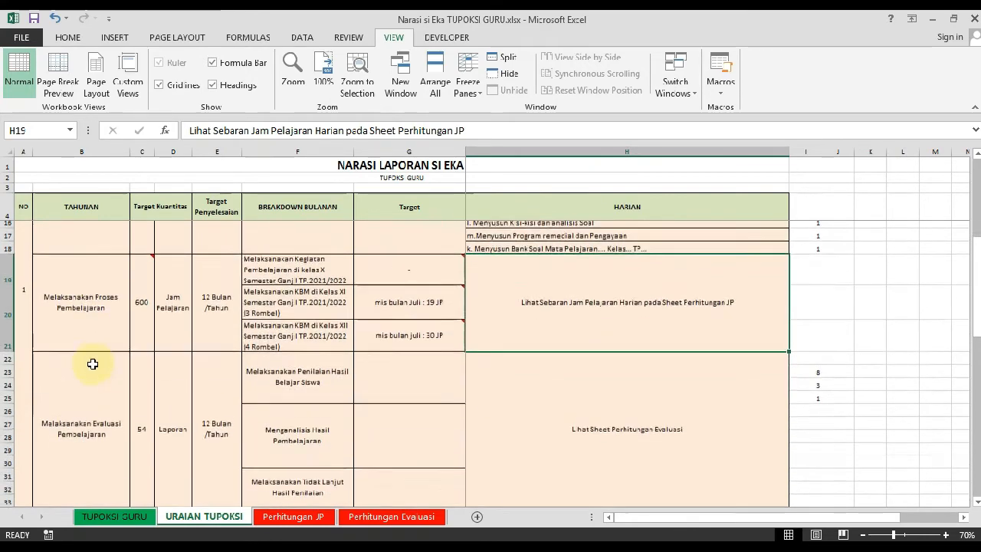
{"action": "scroll", "coordinate": [82, 410], "scroll_direction": "down", "scroll_amount": 1}
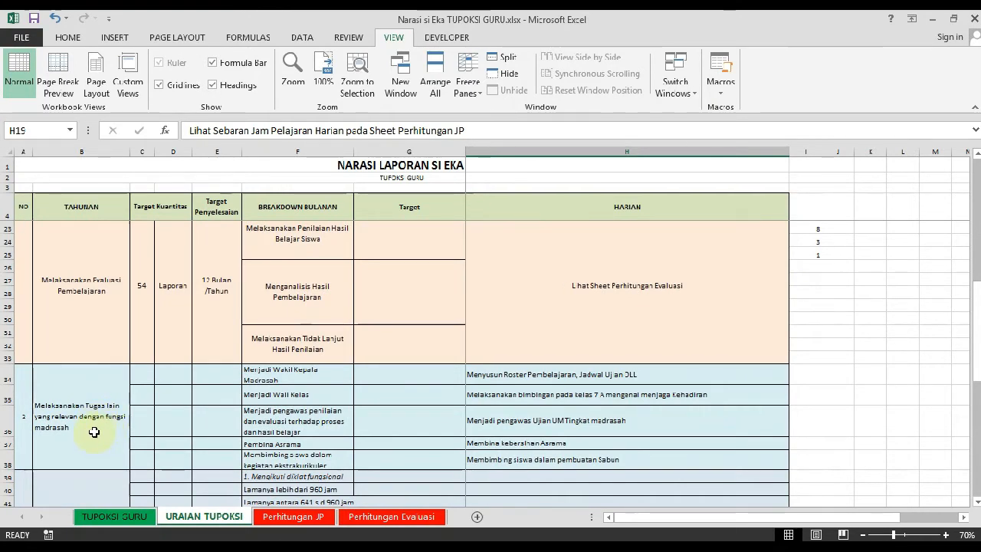
Examine the remaining annual activities on the URAIAN TUPOKSI sheet, from additional duties to awards, and revisit the planning, teaching and evaluation rows
{"action": "scroll", "coordinate": [95, 432], "scroll_direction": "down", "scroll_amount": 1}
{"action": "scroll", "coordinate": [105, 391], "scroll_direction": "down", "scroll_amount": 4}
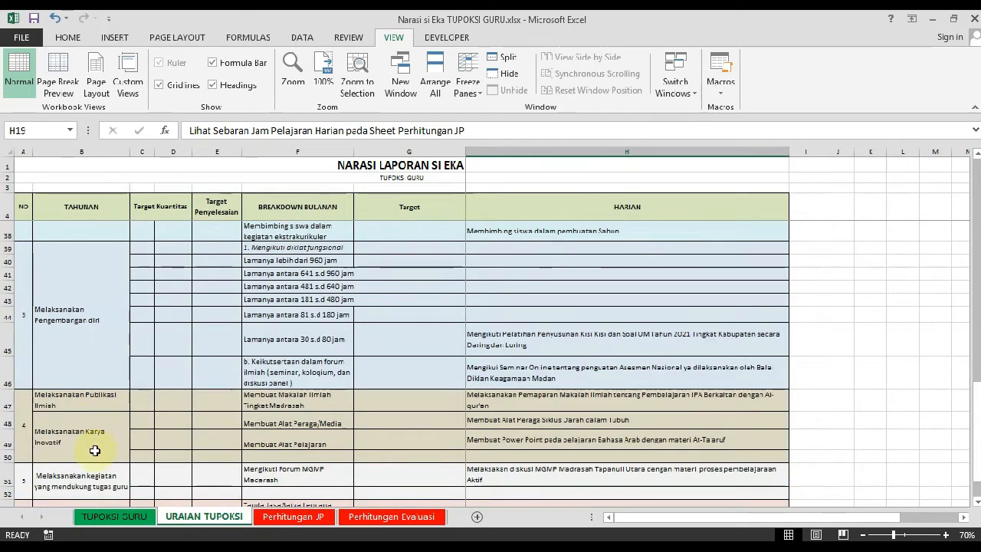
{"action": "scroll", "coordinate": [94, 452], "scroll_direction": "down", "scroll_amount": 1}
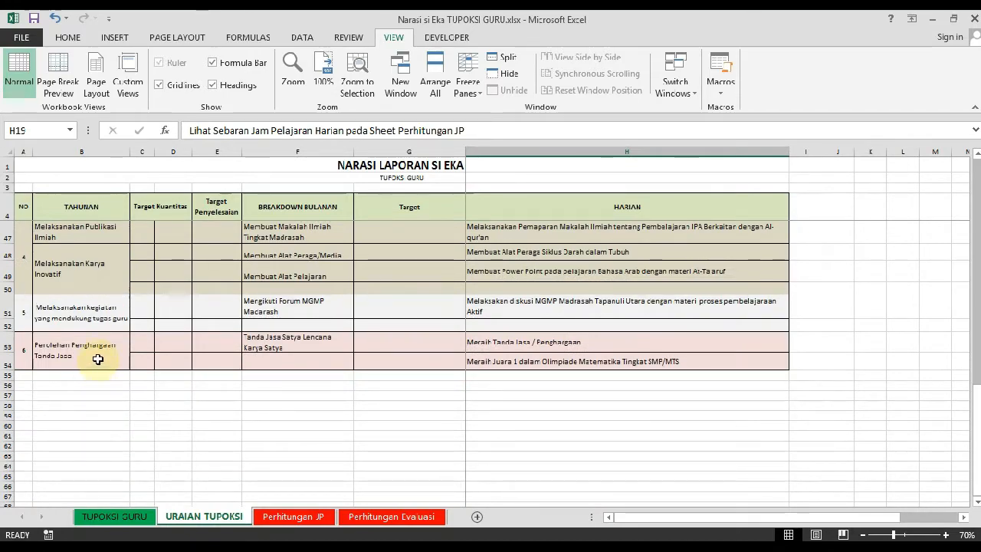
{"action": "scroll", "coordinate": [98, 358], "scroll_direction": "up", "scroll_amount": 14}
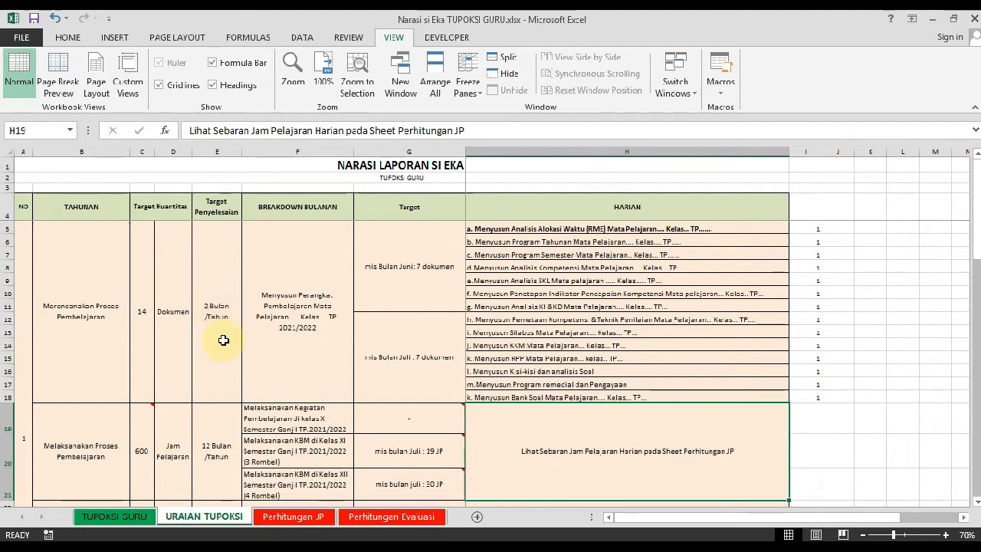
{"action": "scroll", "coordinate": [223, 340], "scroll_direction": "down", "scroll_amount": 4}
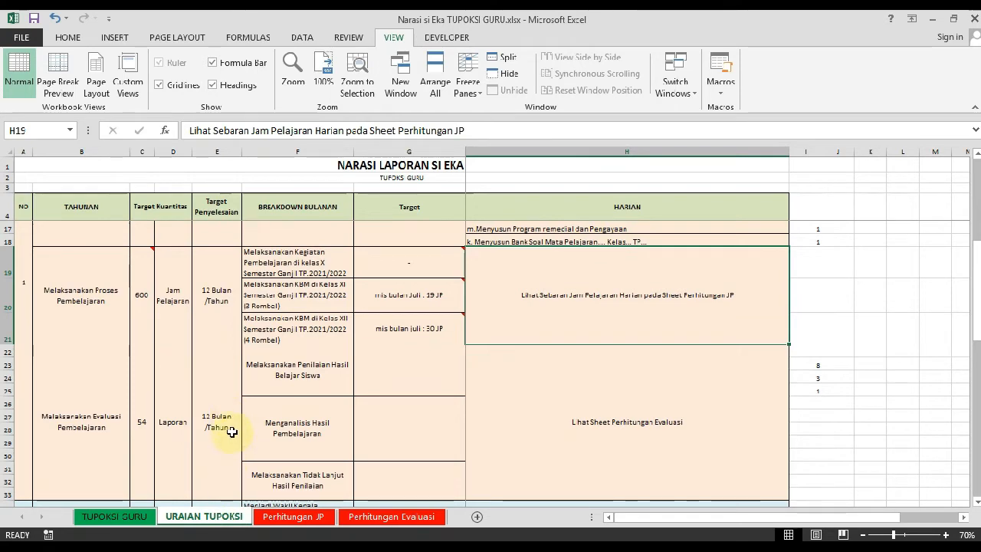
{"action": "scroll", "coordinate": [242, 436], "scroll_direction": "up", "scroll_amount": 2}
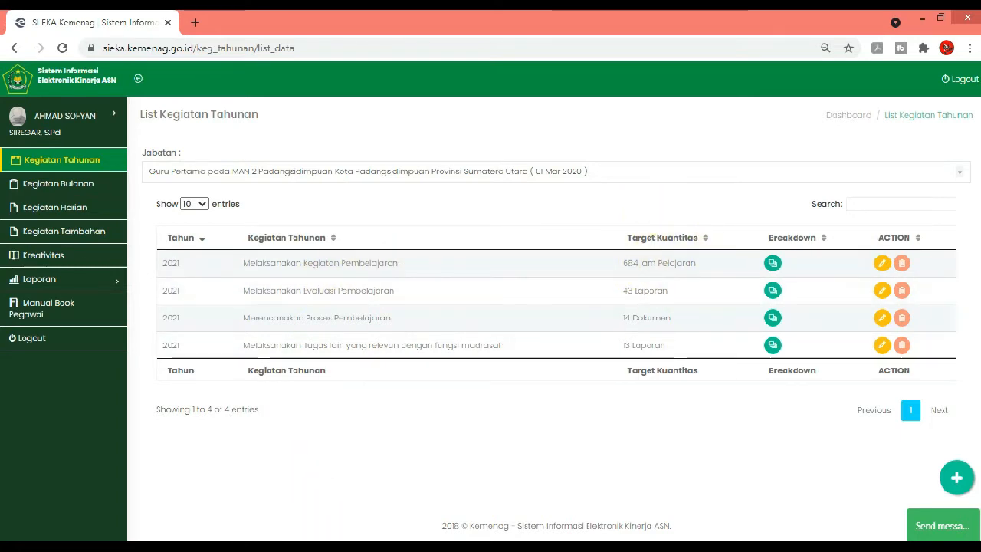
Switch to the Excel workbook and reread the teacher's main duties and workload on the TUPOKSI GURU sheet
{"action": "key", "text": "alt+Tab"}
{"action": "left_click", "coordinate": [126, 517]}
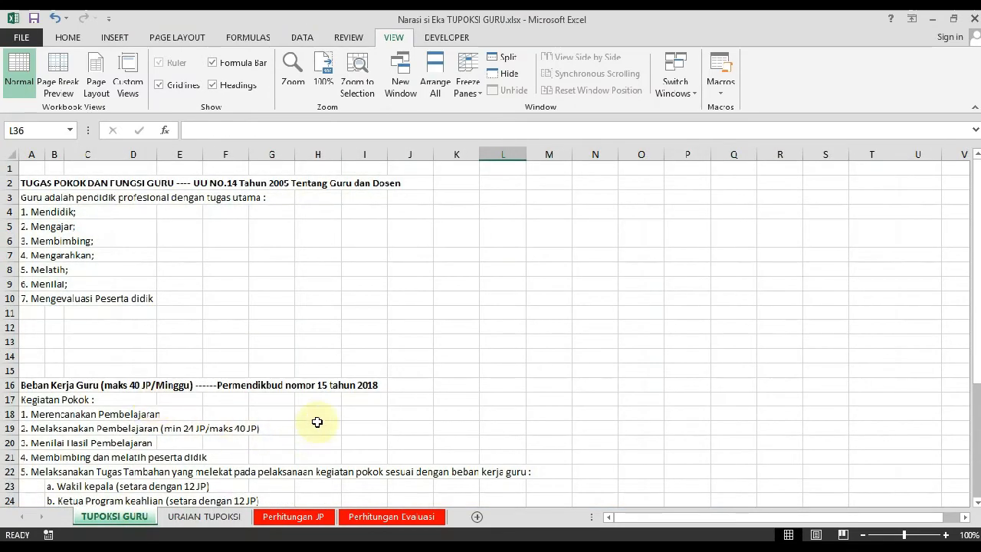
{"action": "scroll", "coordinate": [317, 420], "scroll_direction": "down", "scroll_amount": 2}
{"action": "scroll", "coordinate": [250, 502], "scroll_direction": "up", "scroll_amount": 1}
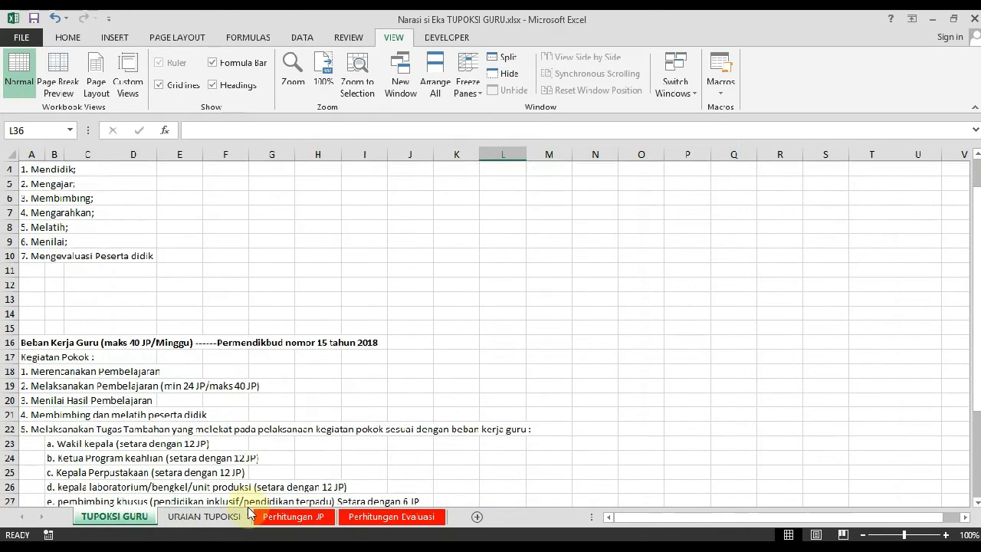
Open the URAIAN TUPOKSI sheet and compare the monthly breakdowns and daily entries of the core activities and additional duties
{"action": "left_click", "coordinate": [203, 517]}
{"action": "mouse_move", "coordinate": [428, 362]}
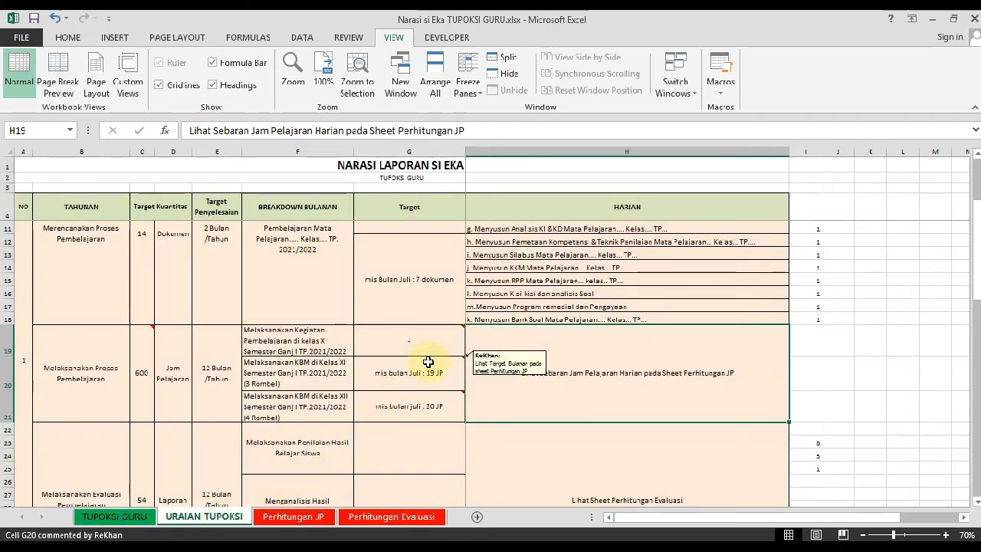
{"action": "scroll", "coordinate": [394, 372], "scroll_direction": "up", "scroll_amount": 1}
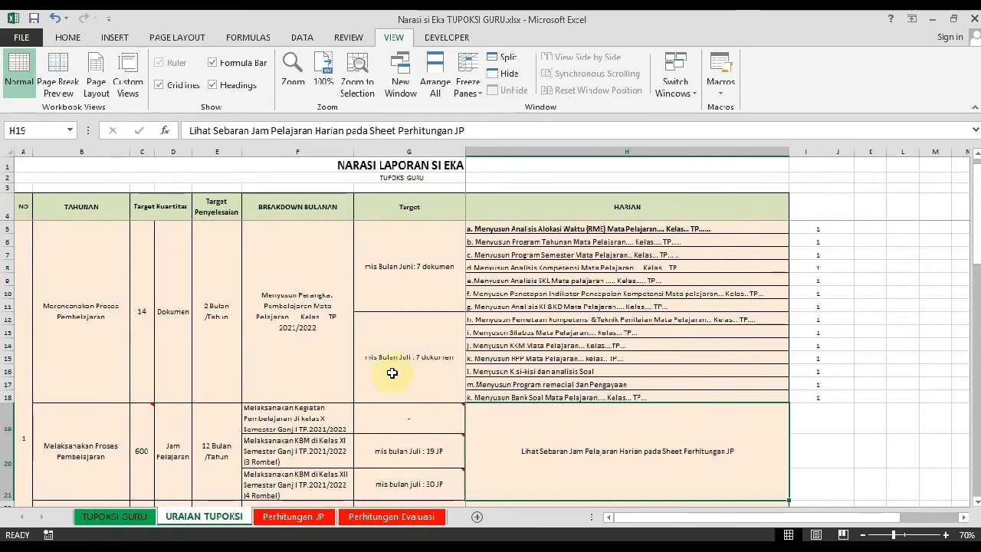
{"action": "scroll", "coordinate": [306, 398], "scroll_direction": "down", "scroll_amount": 2}
{"action": "scroll", "coordinate": [289, 402], "scroll_direction": "down", "scroll_amount": 4}
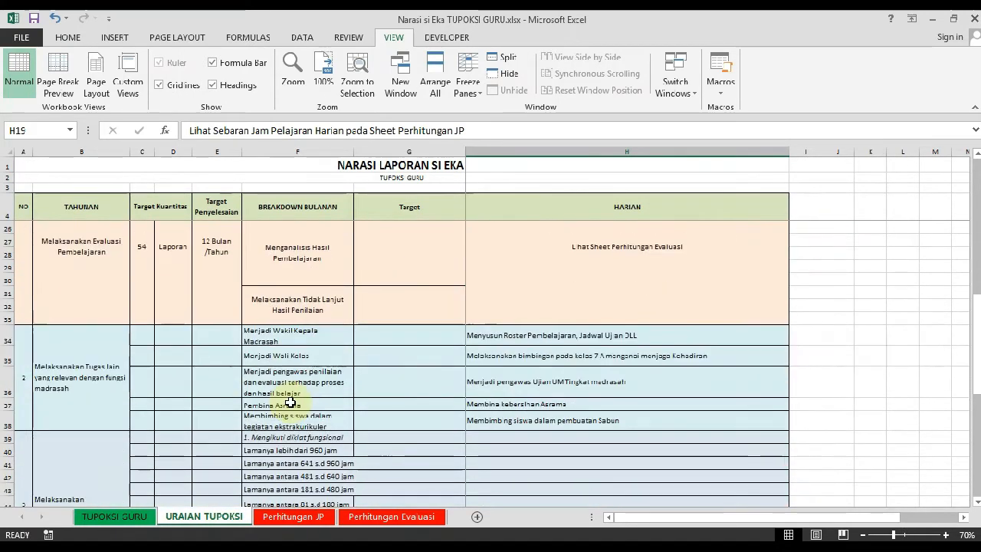
{"action": "scroll", "coordinate": [284, 401], "scroll_direction": "up", "scroll_amount": 6}
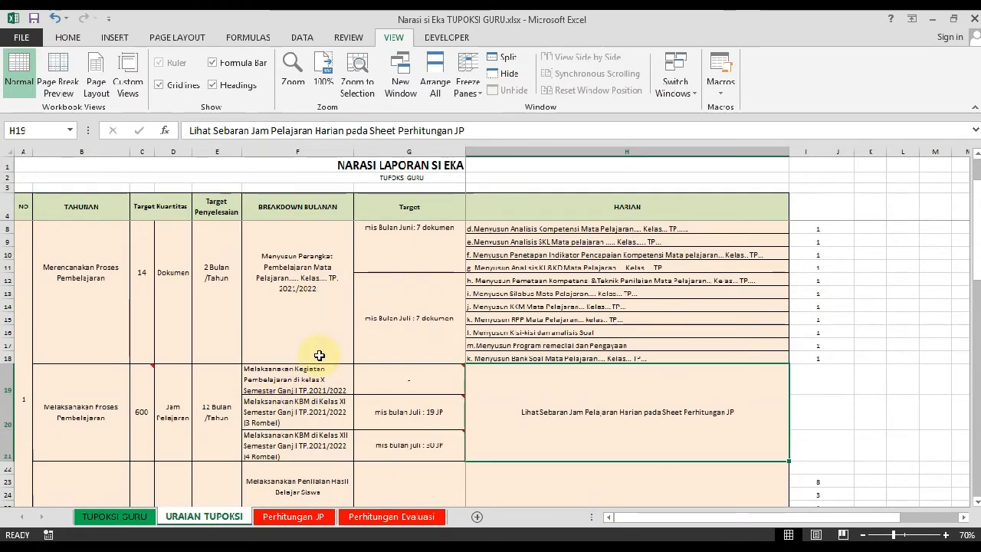
{"action": "scroll", "coordinate": [204, 372], "scroll_direction": "down", "scroll_amount": 2}
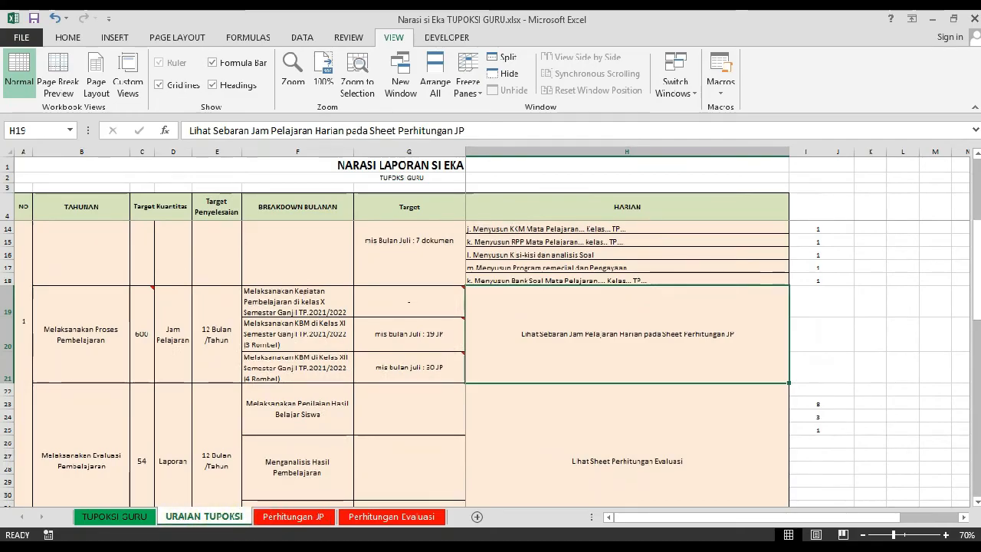
Compare SiEka's annual activity list with the workbook's "Melaksanakan Tugas lain yang relevan dengan fungsi madrasah" entry
{"action": "key", "text": "alt+Tab"}
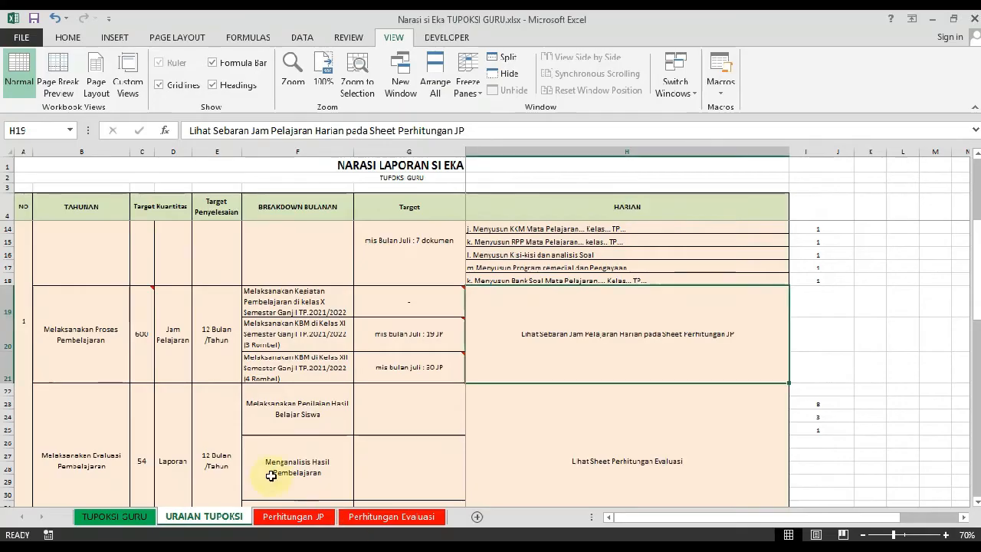
{"action": "scroll", "coordinate": [199, 453], "scroll_direction": "down", "scroll_amount": 5}
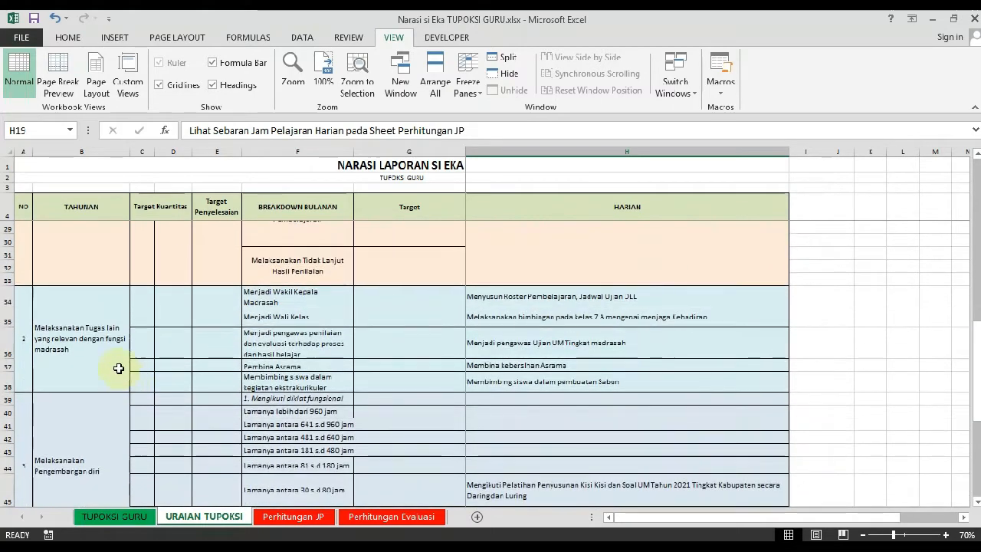
{"action": "left_click", "coordinate": [54, 356]}
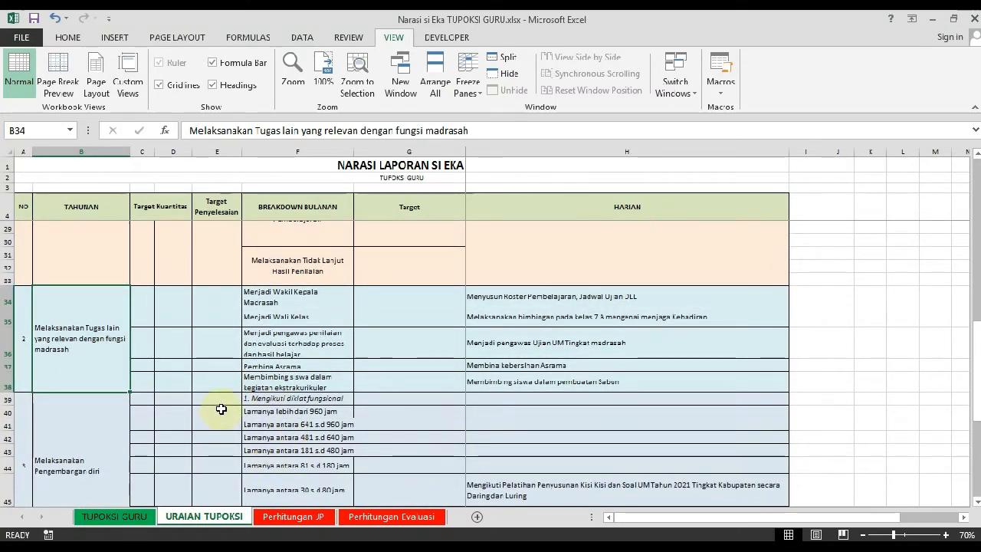
Examine the annual activity "Merencanakan Proses Pembelajaran" and its first daily entries, Analisis Alokasi Waktu and Program Tahunan
{"action": "scroll", "coordinate": [221, 410], "scroll_direction": "up", "scroll_amount": 3}
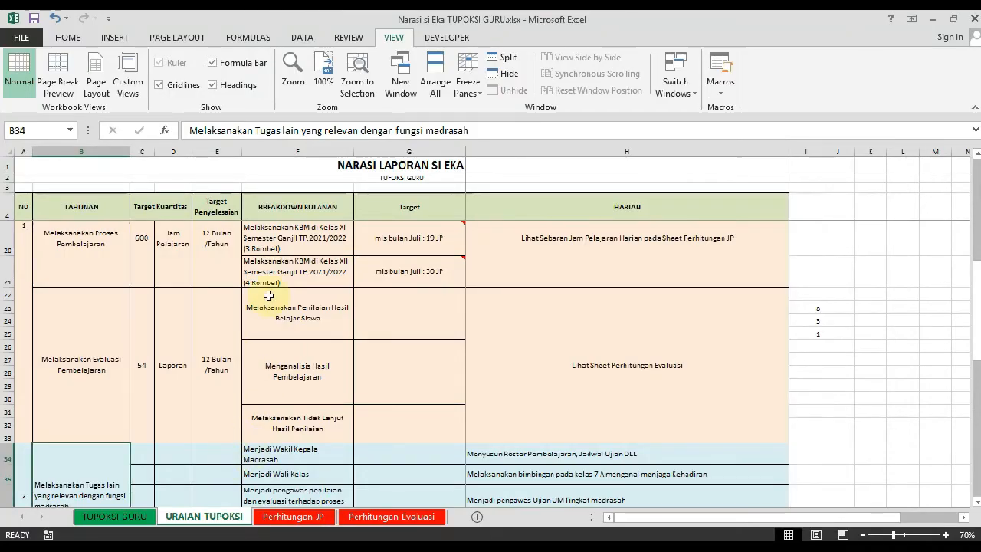
{"action": "scroll", "coordinate": [264, 350], "scroll_direction": "up", "scroll_amount": 5}
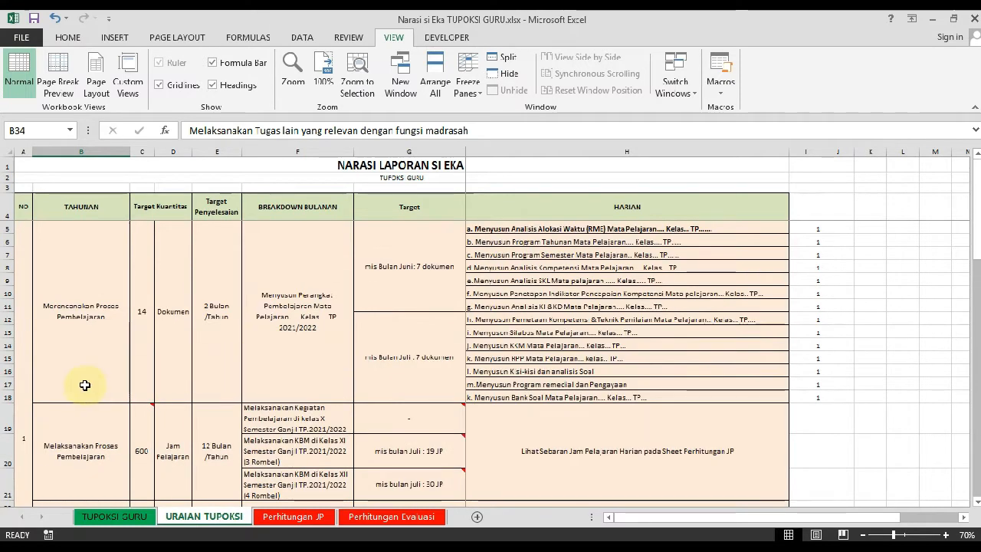
{"action": "left_click", "coordinate": [93, 320]}
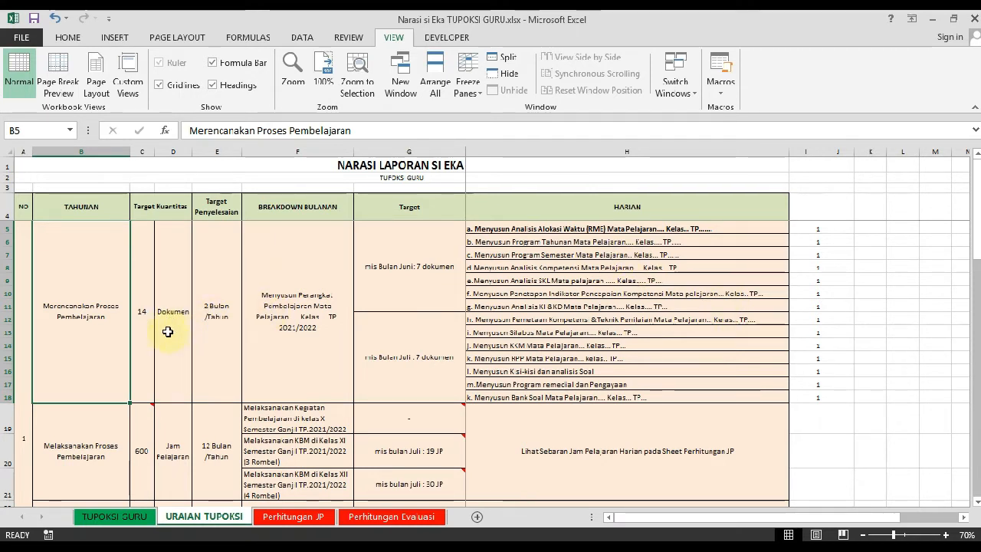
{"action": "left_click", "coordinate": [508, 244]}
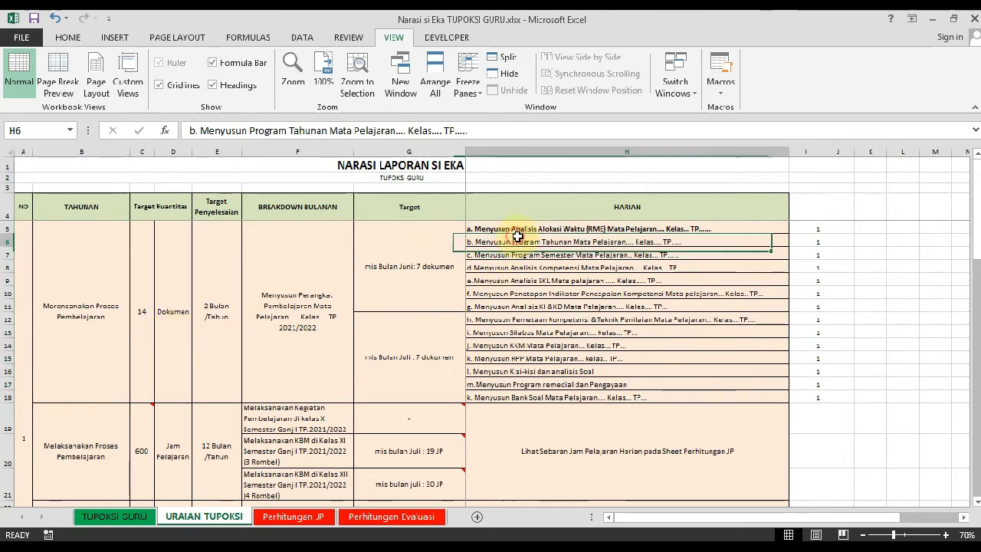
{"action": "left_click", "coordinate": [530, 229]}
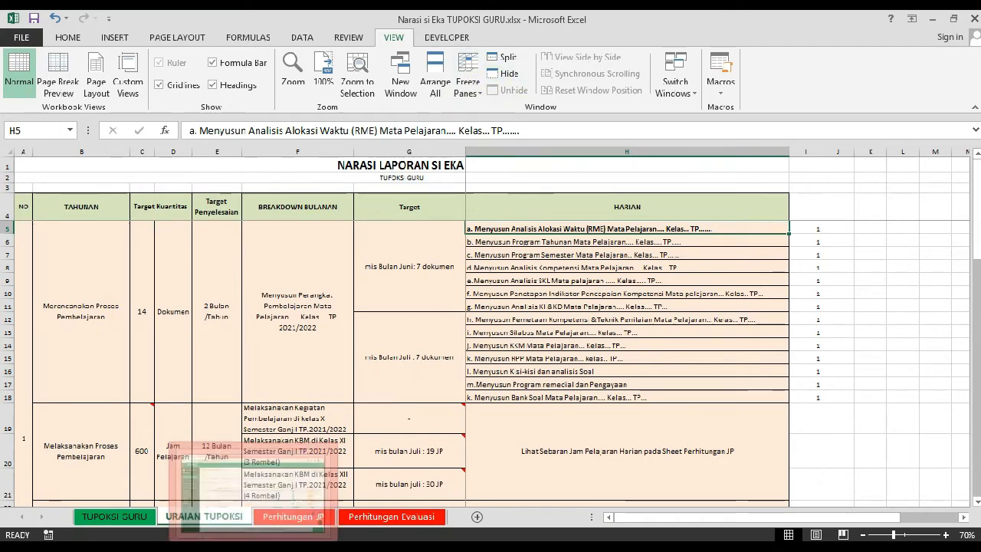
Switch to the SiEka site and start a new annual activity for 2021 with a target quantity of 14
{"action": "left_click", "coordinate": [251, 546]}
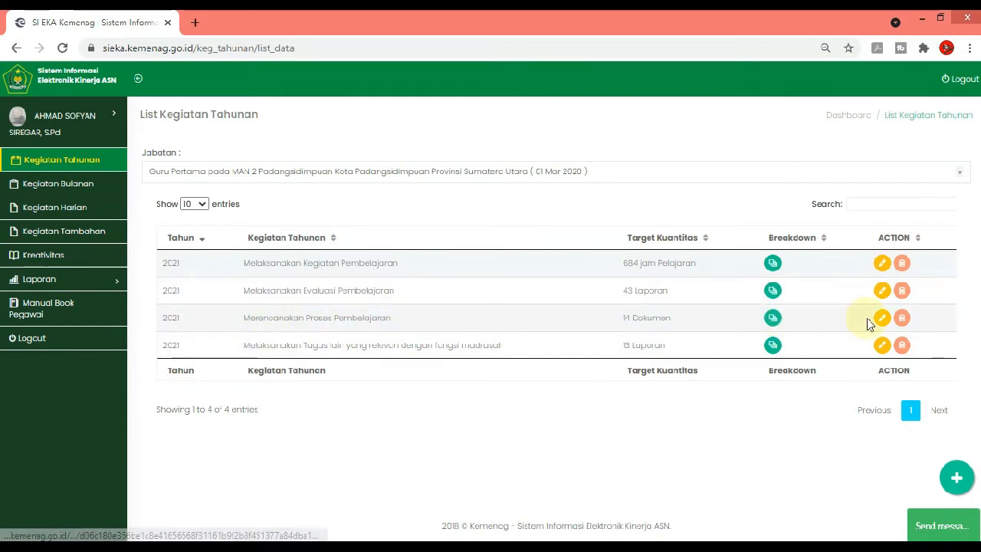
{"action": "left_click", "coordinate": [957, 485]}
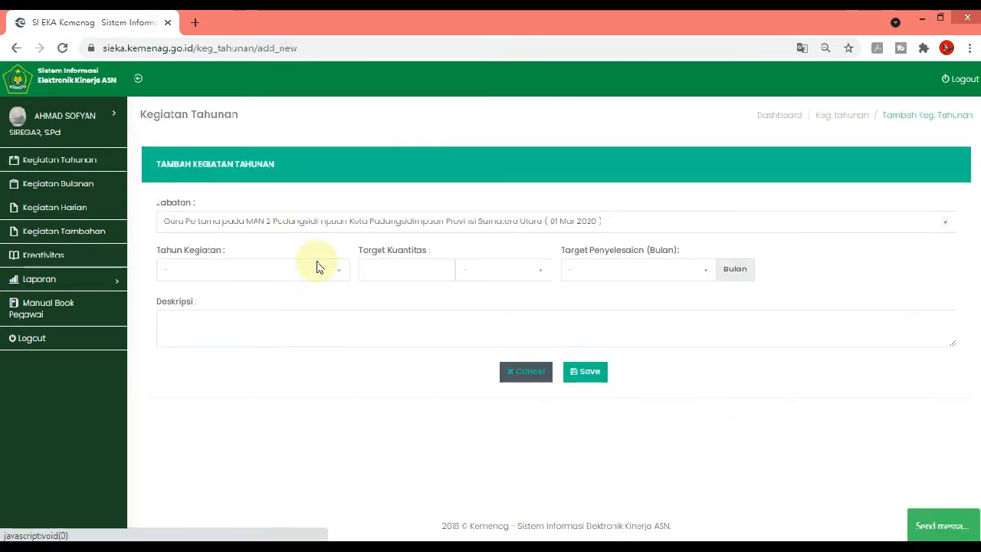
{"action": "left_click", "coordinate": [334, 276]}
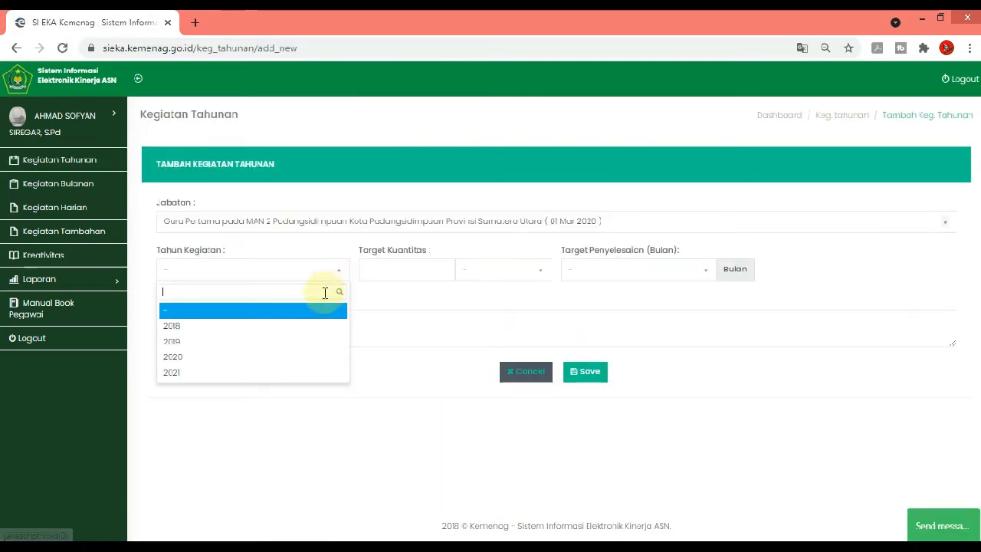
{"action": "left_click", "coordinate": [258, 372]}
{"action": "left_click", "coordinate": [406, 269]}
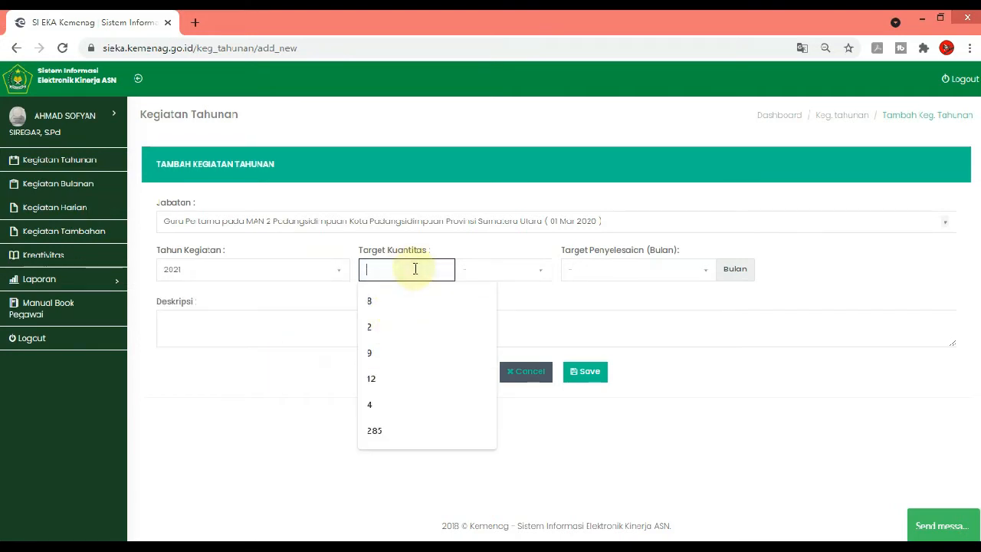
{"action": "type", "text": "14"}
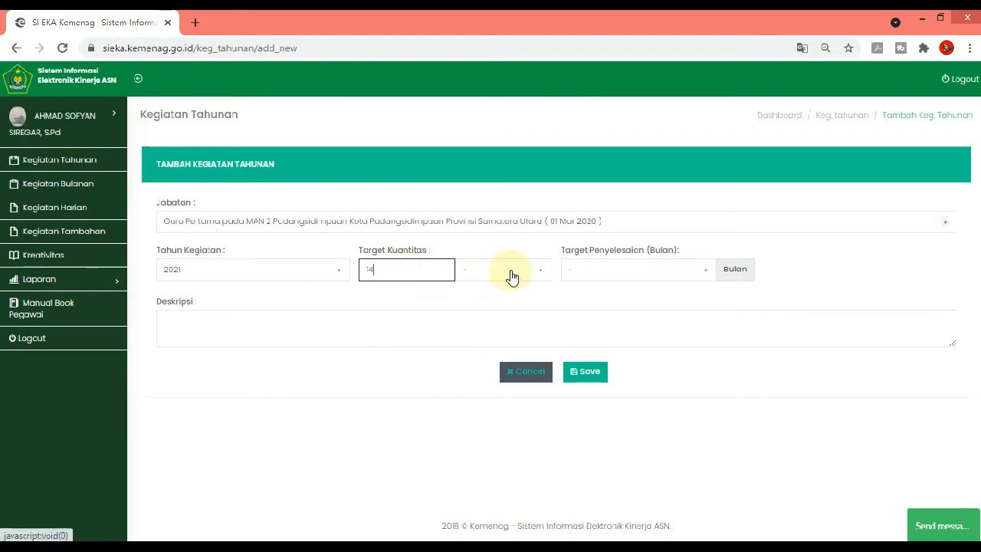
Check the guide workbook, set the target quantity's unit to Dokumen and the completion target to 2 months
{"action": "left_click", "coordinate": [512, 274]}
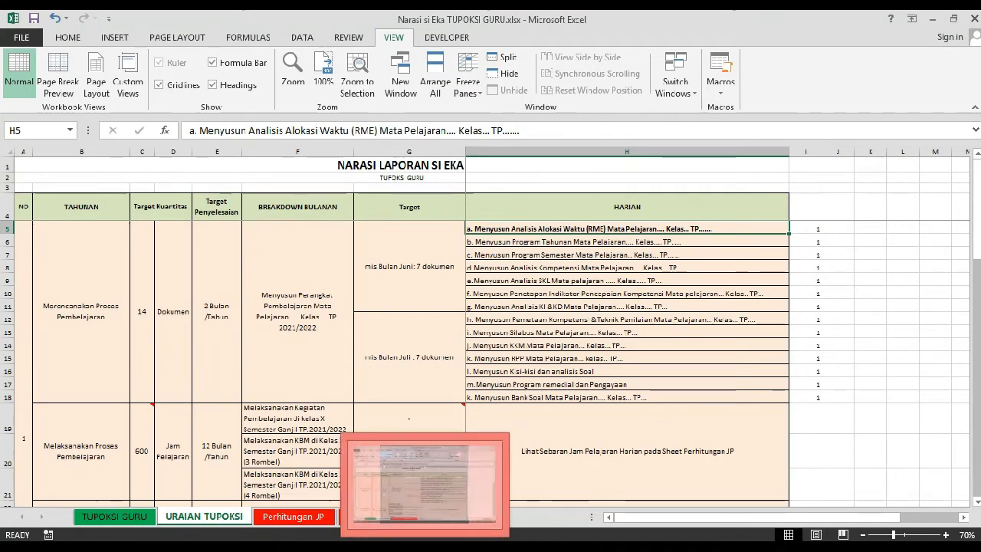
{"action": "left_click", "coordinate": [251, 547]}
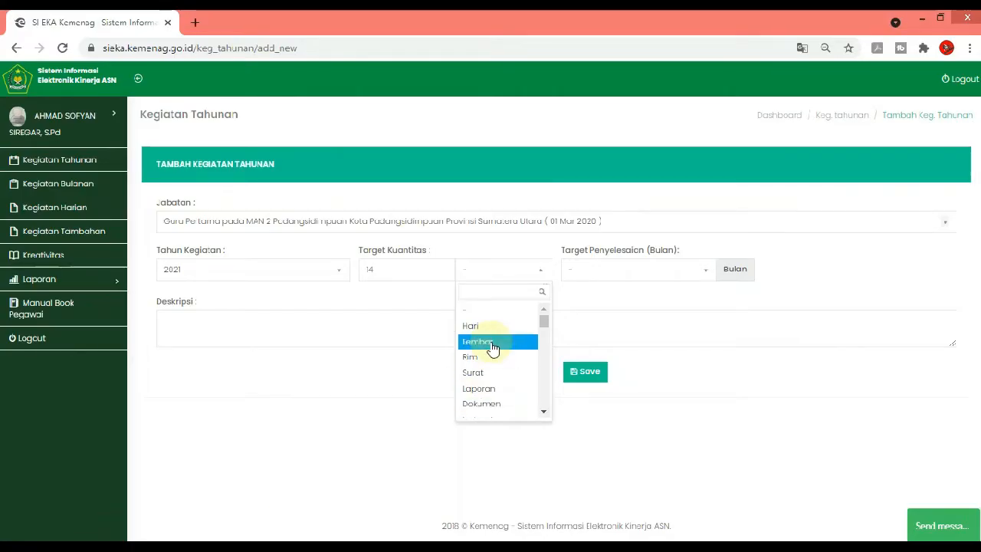
{"action": "left_click", "coordinate": [494, 402]}
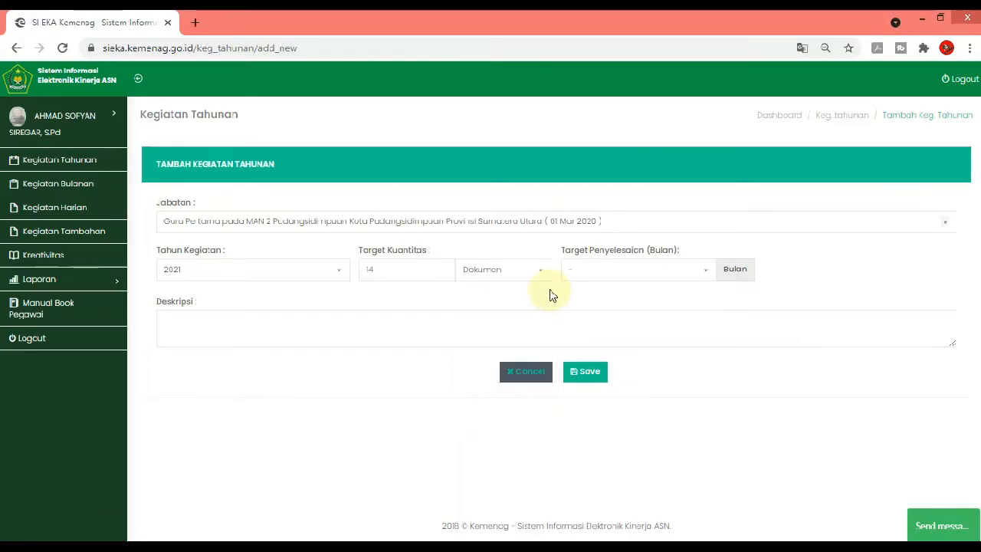
{"action": "left_click", "coordinate": [596, 279]}
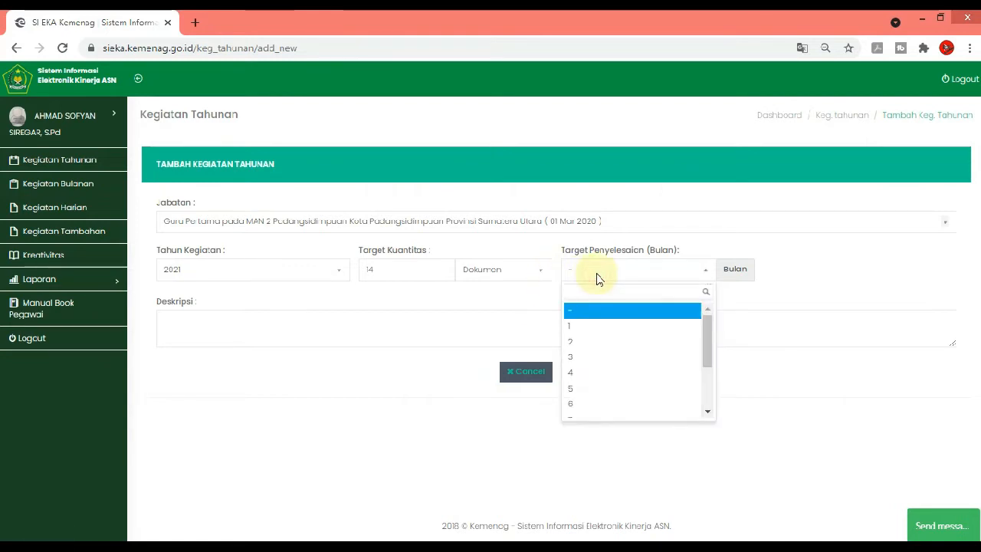
{"action": "left_click", "coordinate": [792, 263]}
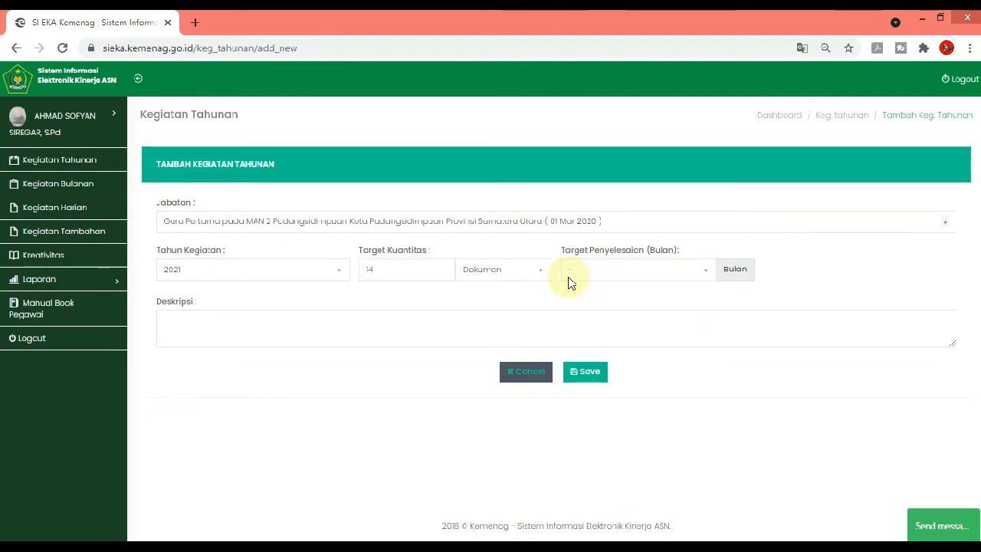
{"action": "left_click", "coordinate": [680, 277]}
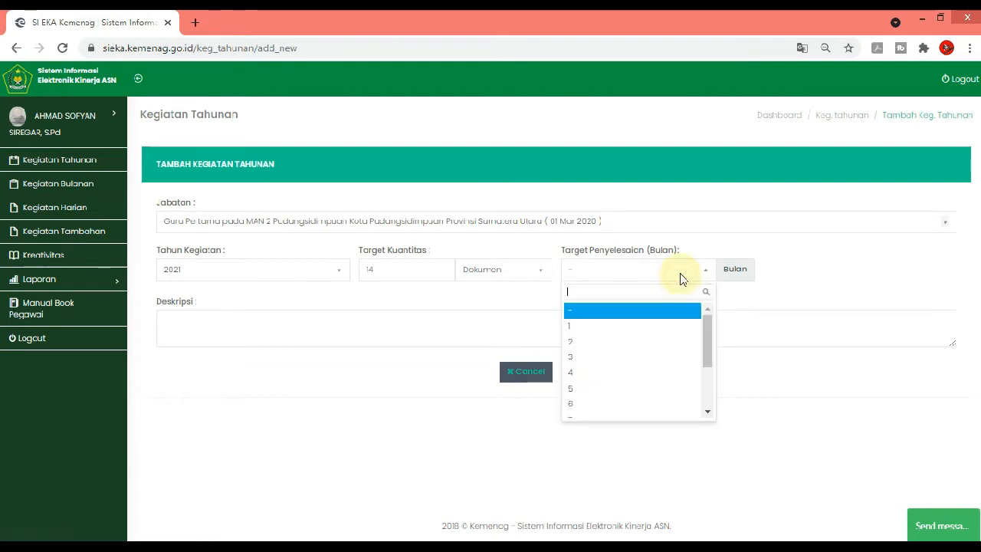
{"action": "left_click", "coordinate": [617, 341]}
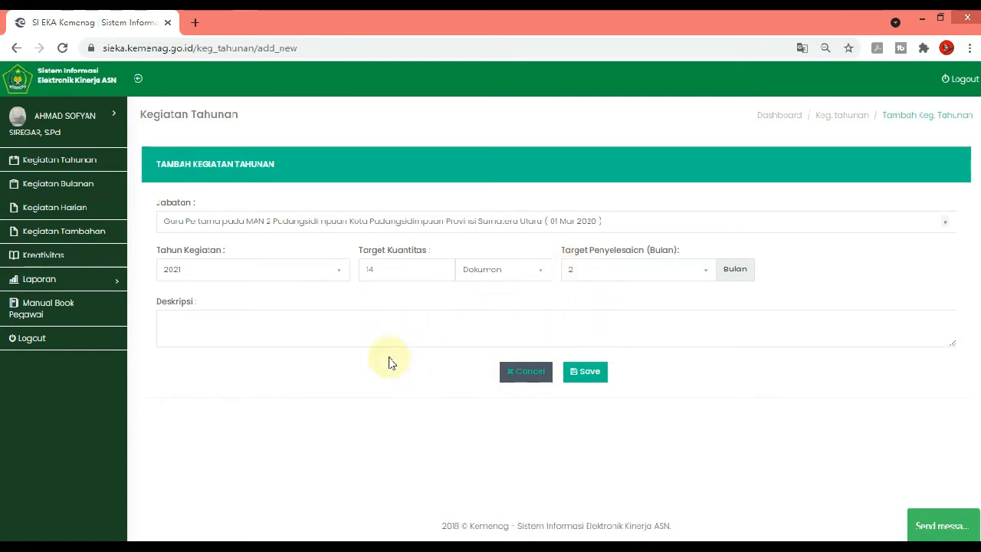
Copy "Merencanakan Proses Pembelajaran" from the guide workbook into the new annual activity's description and cancel the entry
{"action": "left_click", "coordinate": [256, 337]}
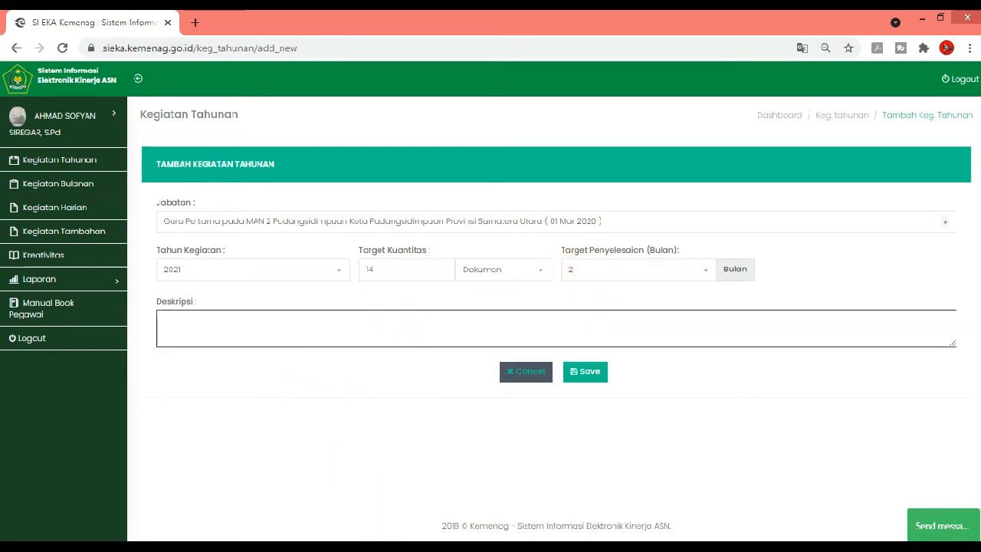
{"action": "left_click", "coordinate": [373, 546]}
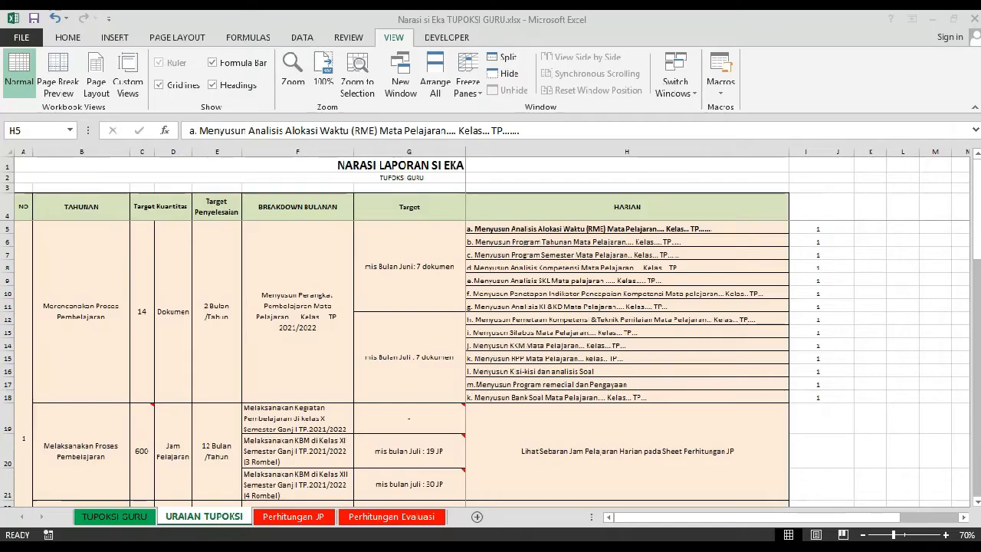
{"action": "left_click", "coordinate": [84, 328]}
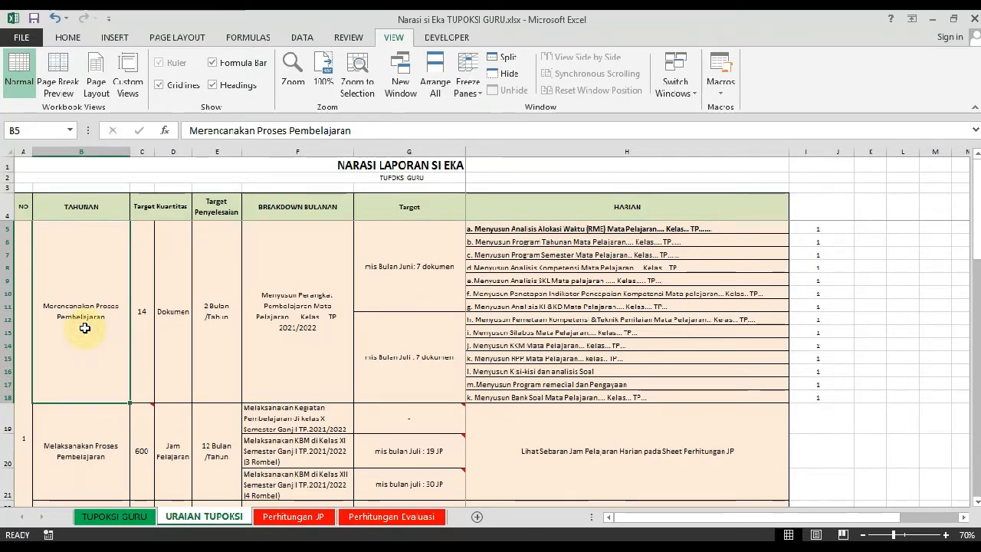
{"action": "key", "text": "ctrl+c"}
{"action": "left_click", "coordinate": [354, 546]}
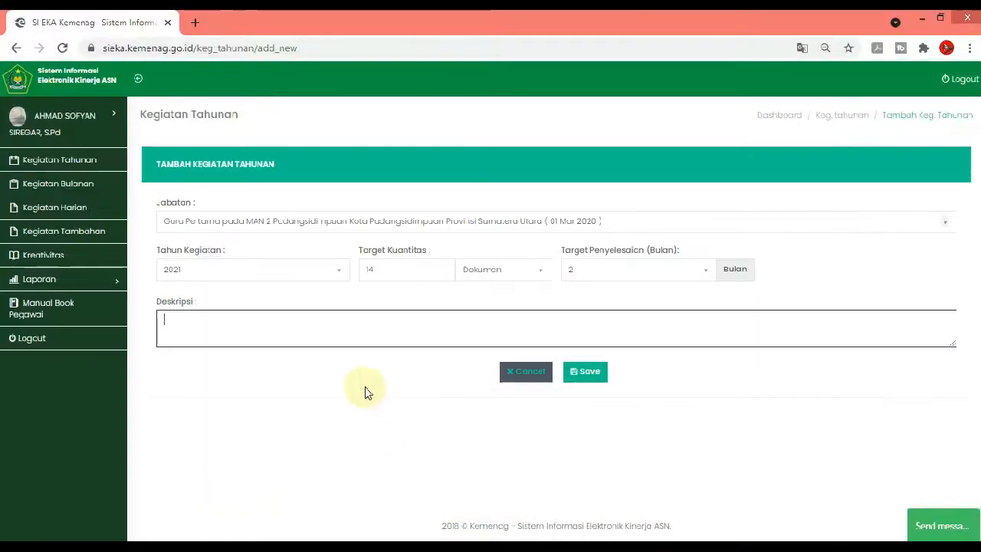
{"action": "left_click", "coordinate": [373, 321]}
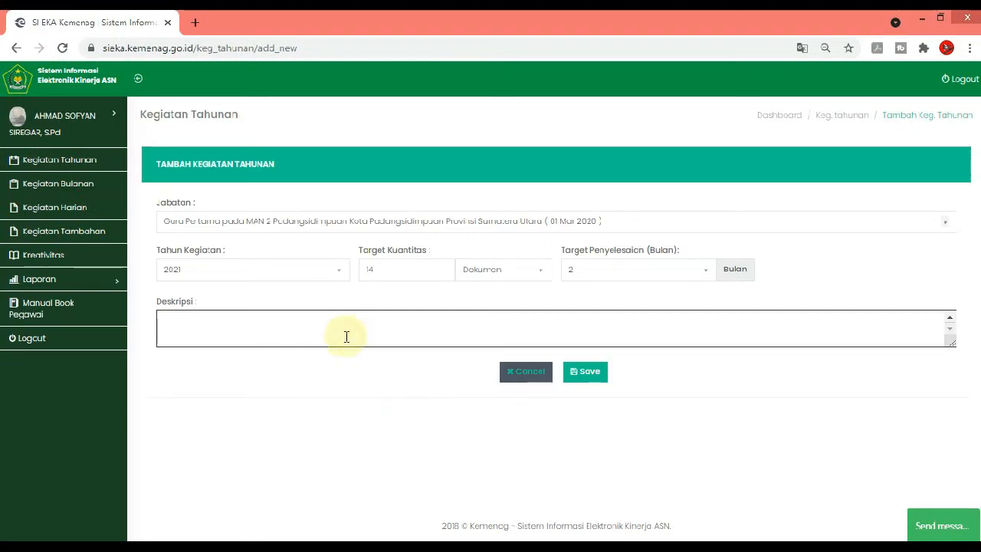
{"action": "key", "text": "ctrl+v"}
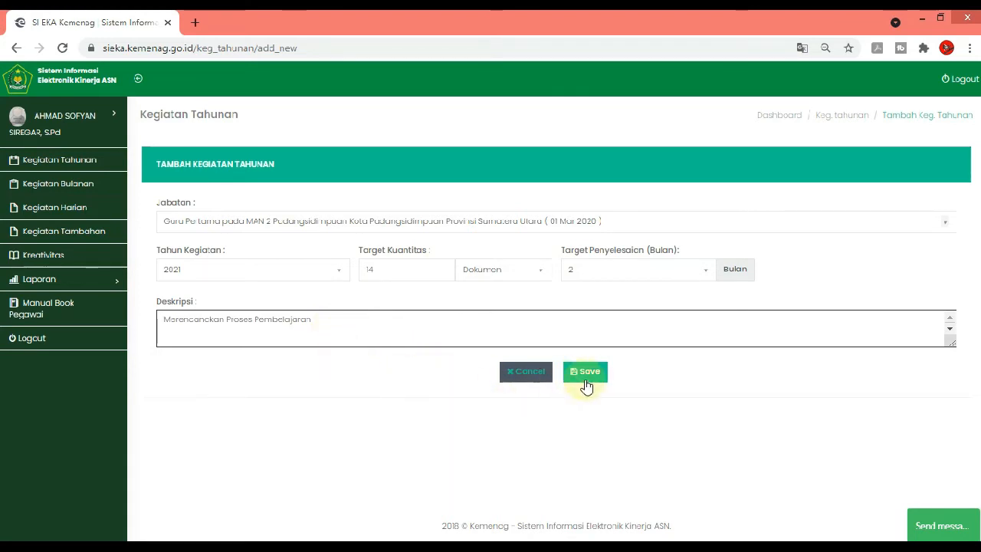
{"action": "left_click", "coordinate": [526, 372]}
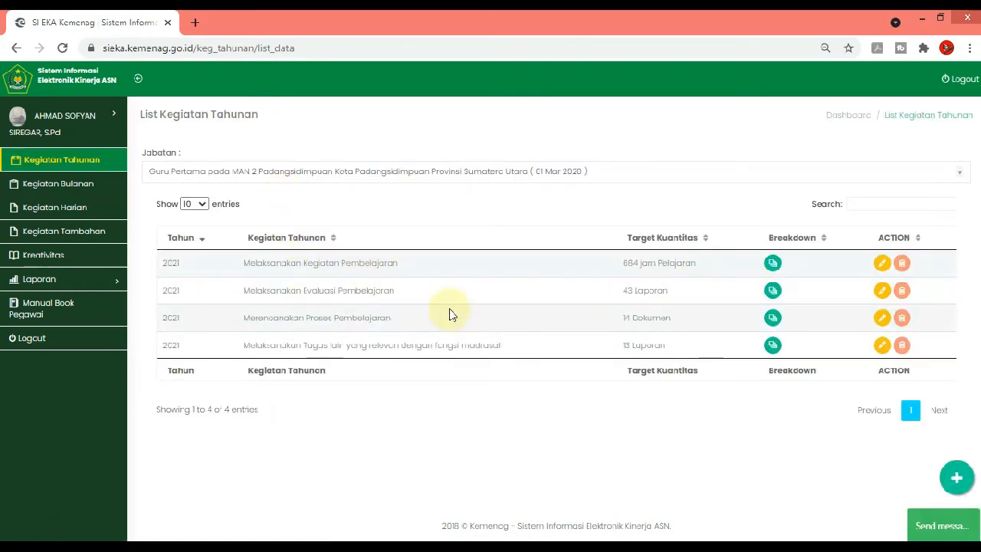
Open the monthly breakdown of the annual activity "Merencanakan Proses Pembelajaran" and examine the planned activities and quantities for Juni
{"action": "left_click", "coordinate": [772, 318]}
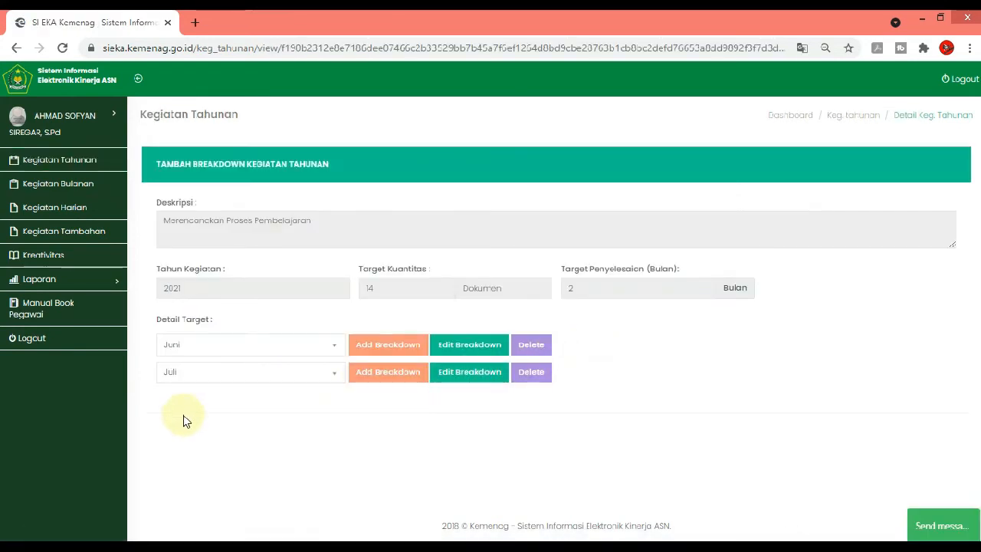
{"action": "left_click", "coordinate": [18, 49]}
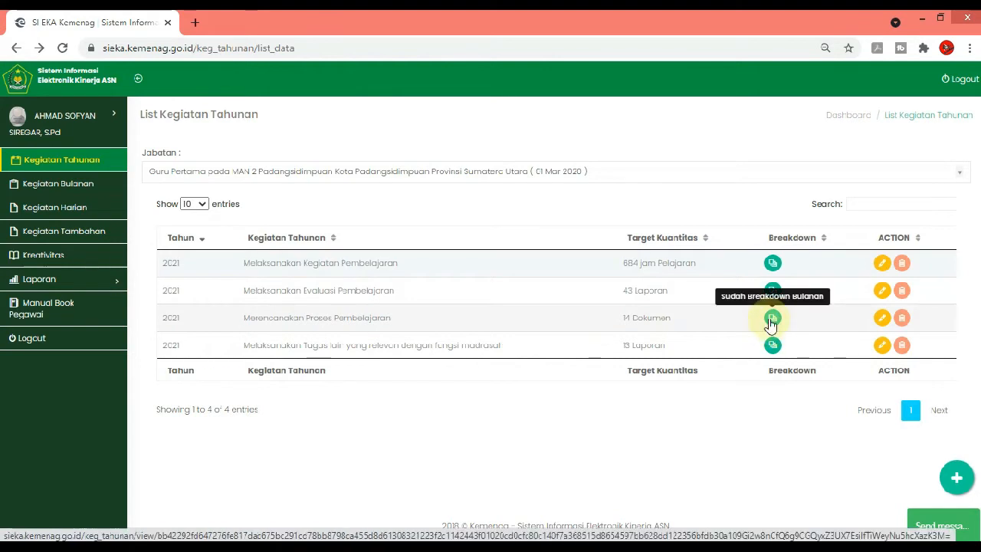
{"action": "left_click", "coordinate": [772, 319]}
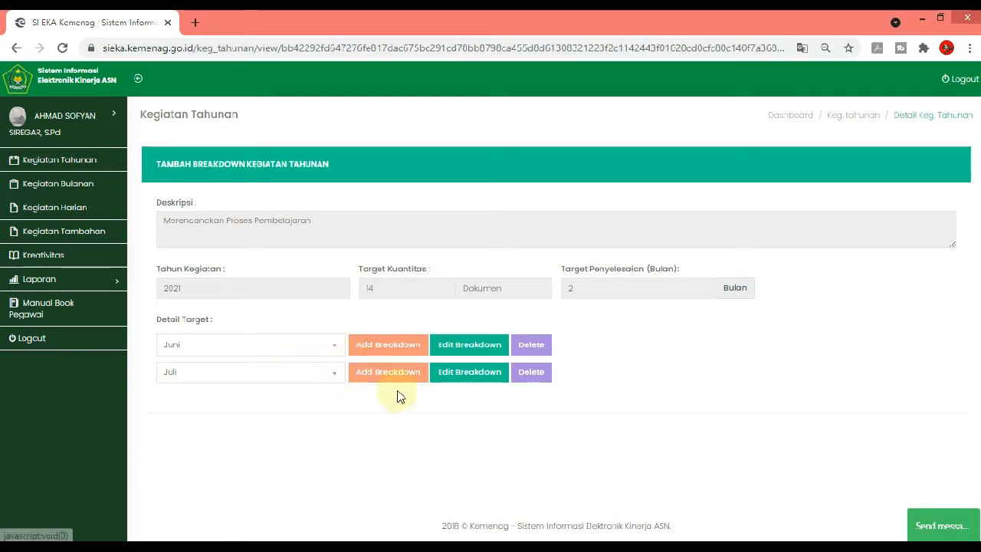
{"action": "left_click", "coordinate": [467, 346]}
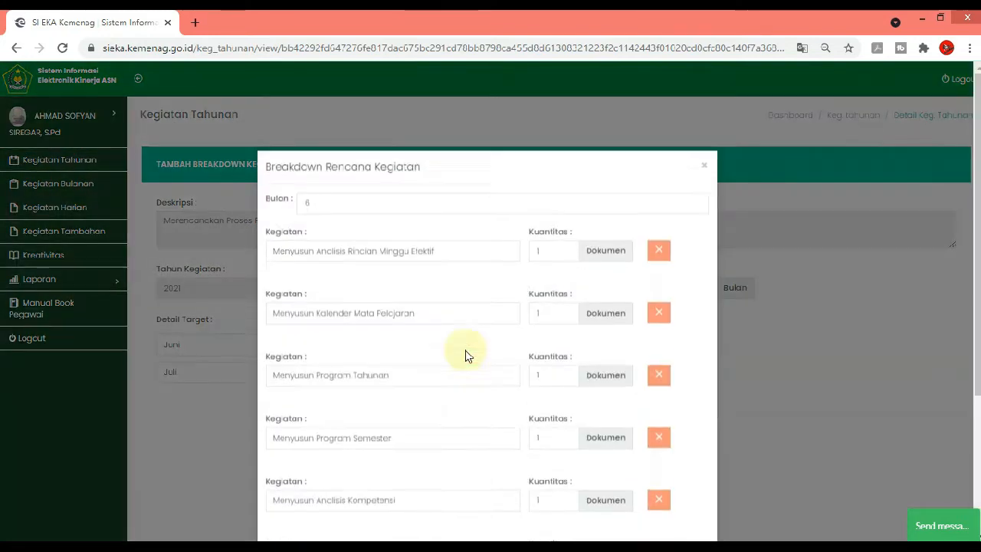
{"action": "scroll", "coordinate": [463, 326], "scroll_direction": "down", "scroll_amount": 1}
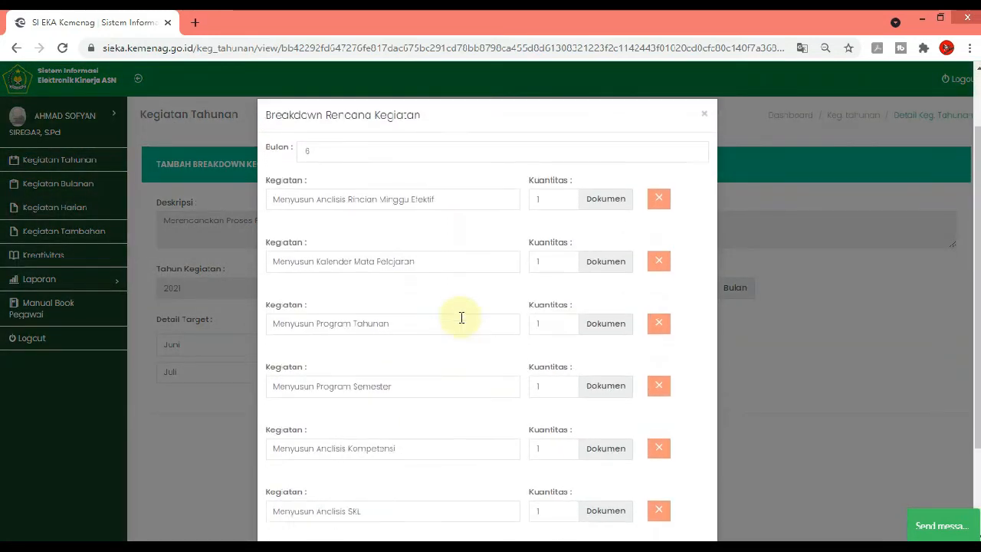
{"action": "scroll", "coordinate": [461, 318], "scroll_direction": "down", "scroll_amount": 2}
{"action": "scroll", "coordinate": [460, 319], "scroll_direction": "up", "scroll_amount": 1}
{"action": "scroll", "coordinate": [410, 292], "scroll_direction": "down", "scroll_amount": 1}
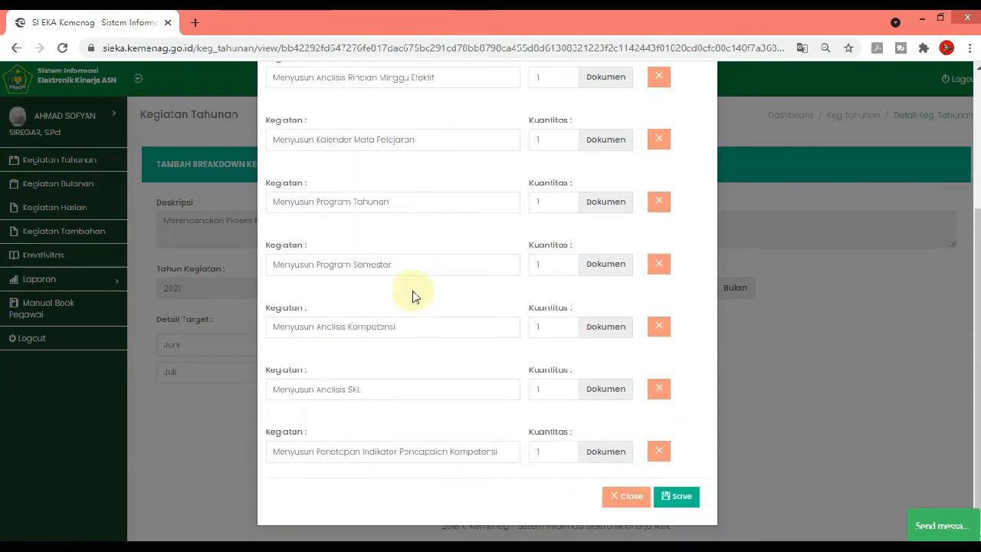
{"action": "scroll", "coordinate": [422, 263], "scroll_direction": "up", "scroll_amount": 1}
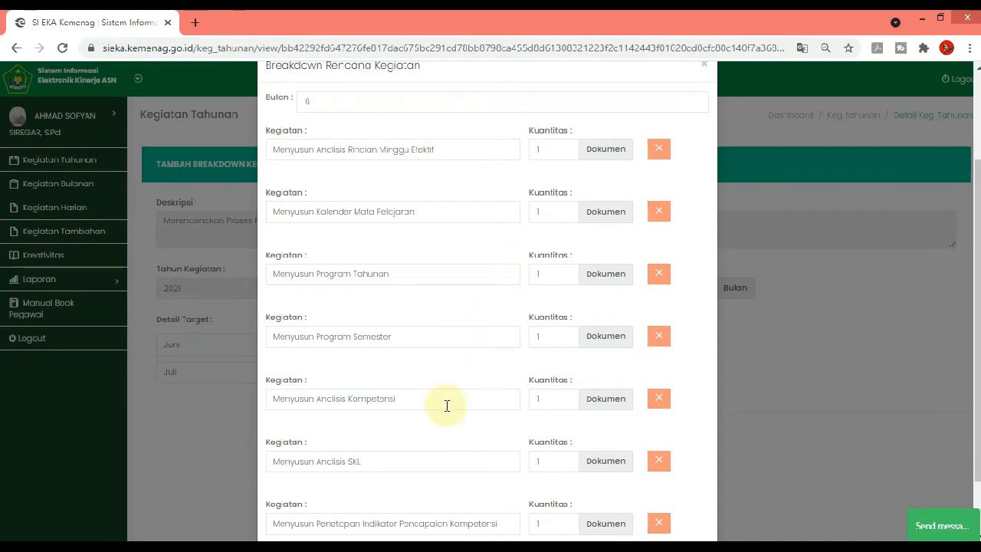
{"action": "scroll", "coordinate": [463, 399], "scroll_direction": "down", "scroll_amount": 2}
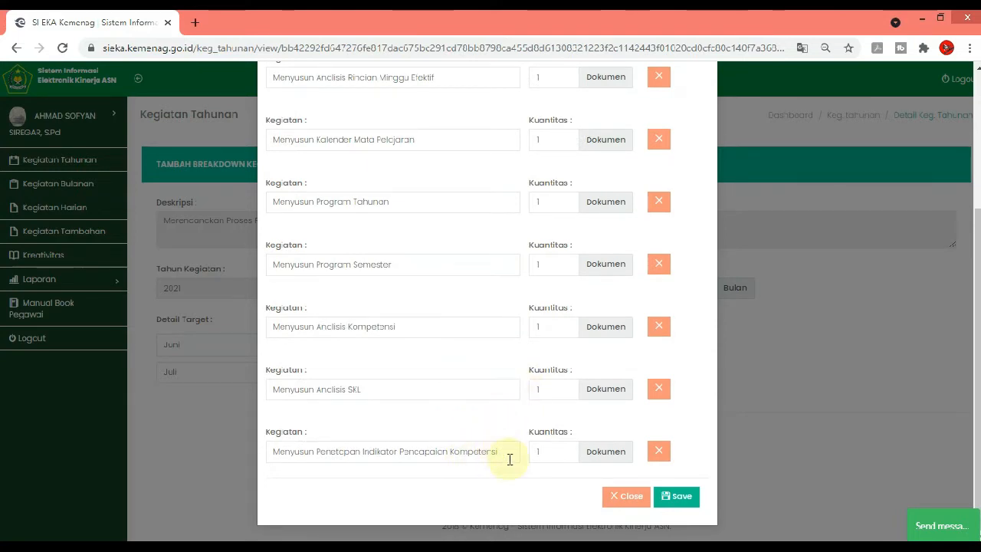
{"action": "scroll", "coordinate": [575, 438], "scroll_direction": "up", "scroll_amount": 3}
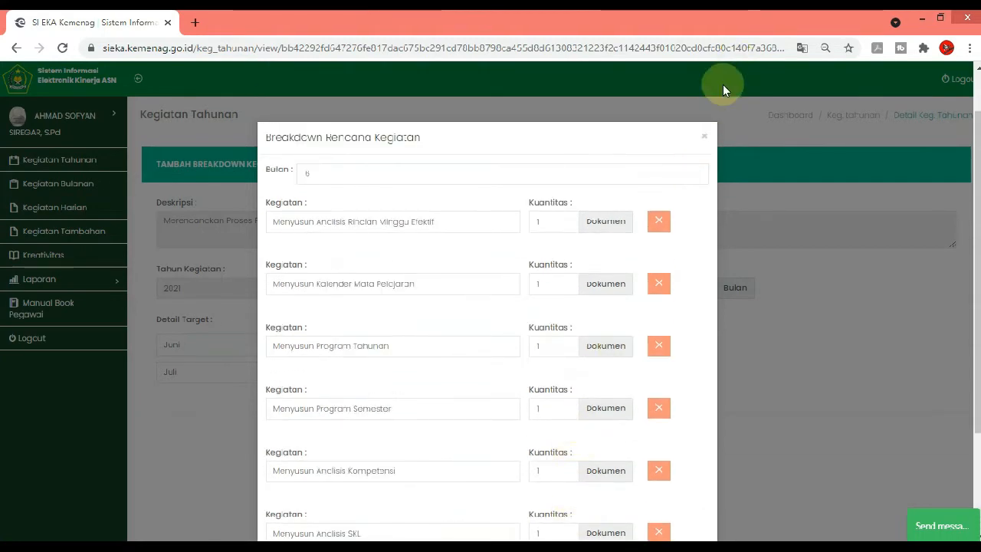
{"action": "left_click", "coordinate": [703, 140]}
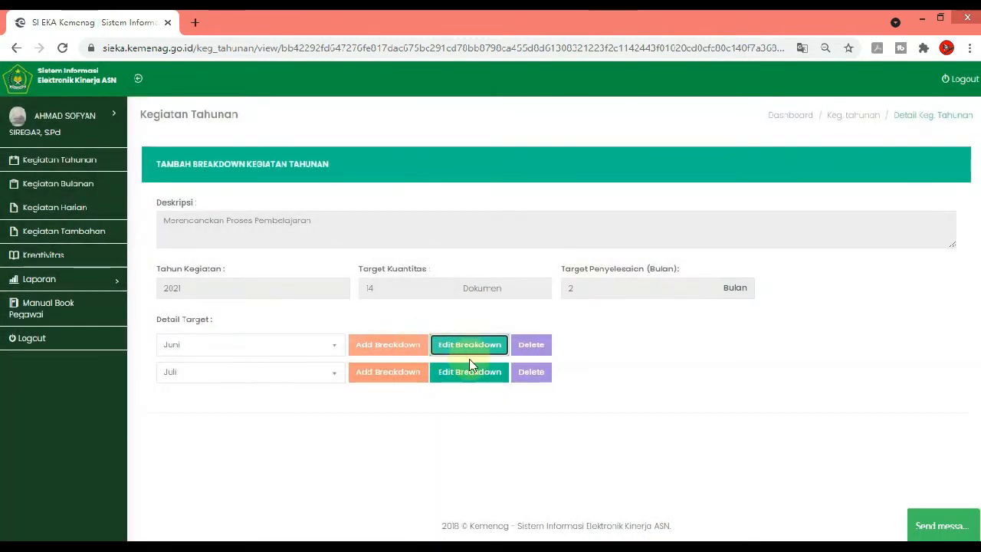
Review the planned activities and quantities in the Juli breakdown and save the breakdown
{"action": "left_click", "coordinate": [470, 372]}
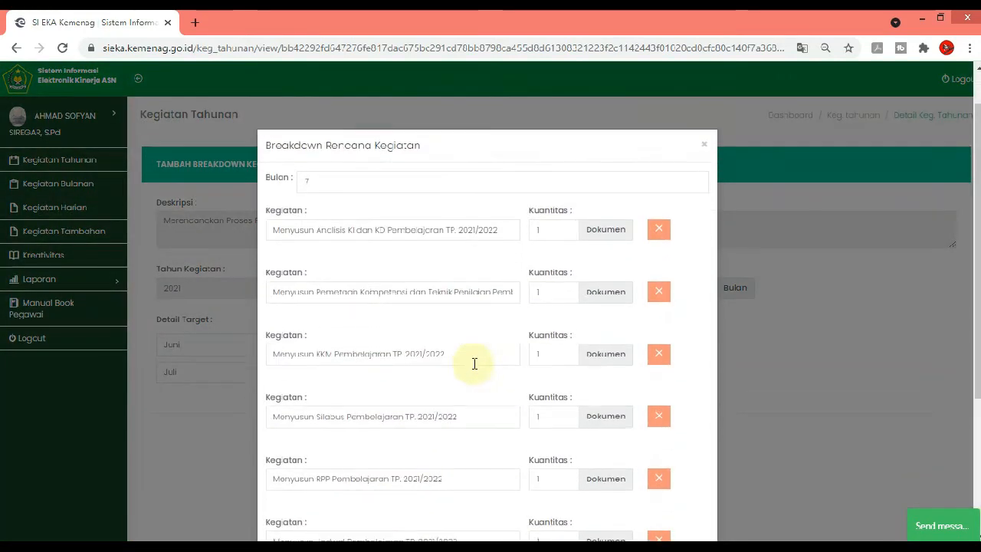
{"action": "scroll", "coordinate": [463, 367], "scroll_direction": "down", "scroll_amount": 2}
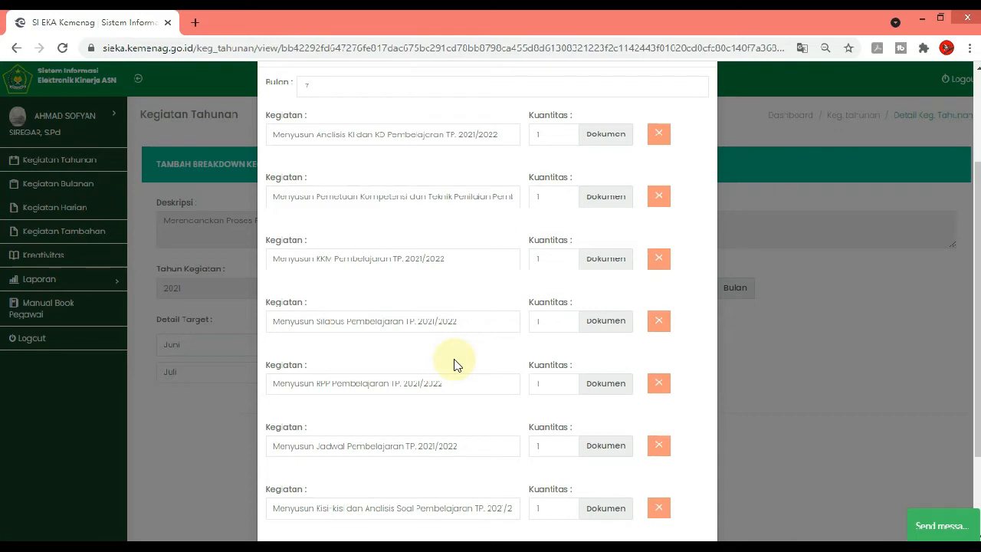
{"action": "scroll", "coordinate": [463, 230], "scroll_direction": "down", "scroll_amount": 2}
{"action": "scroll", "coordinate": [474, 229], "scroll_direction": "up", "scroll_amount": 3}
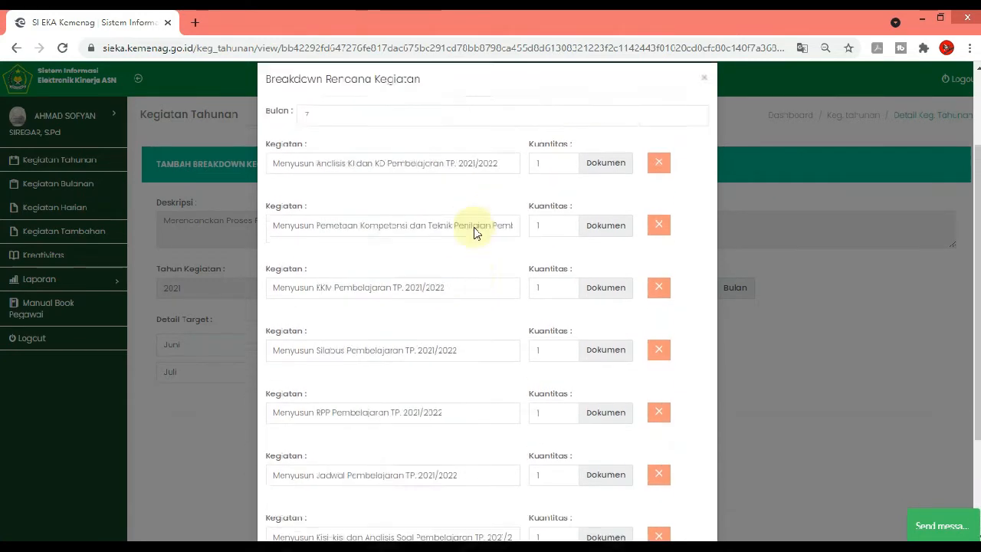
{"action": "scroll", "coordinate": [471, 237], "scroll_direction": "up", "scroll_amount": 1}
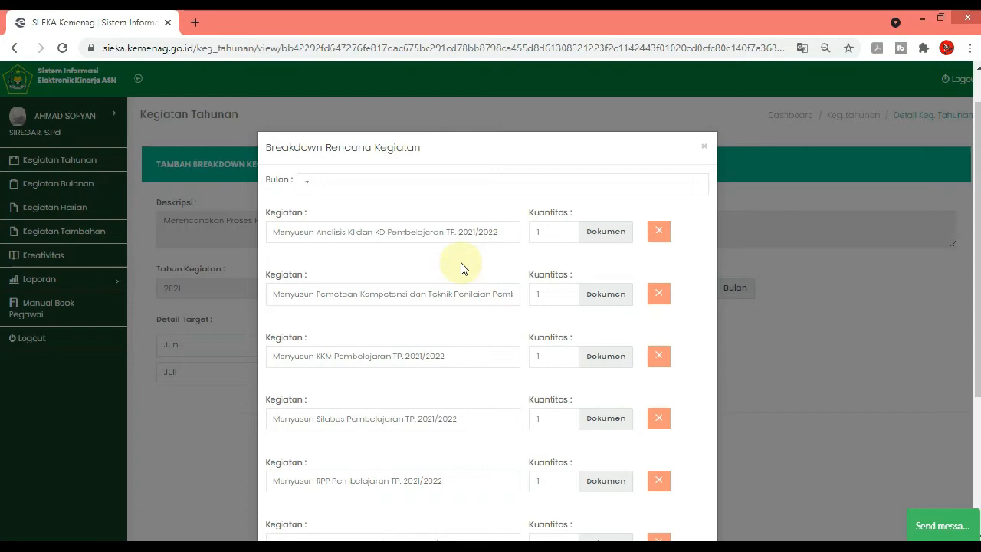
{"action": "scroll", "coordinate": [462, 276], "scroll_direction": "down", "scroll_amount": 3}
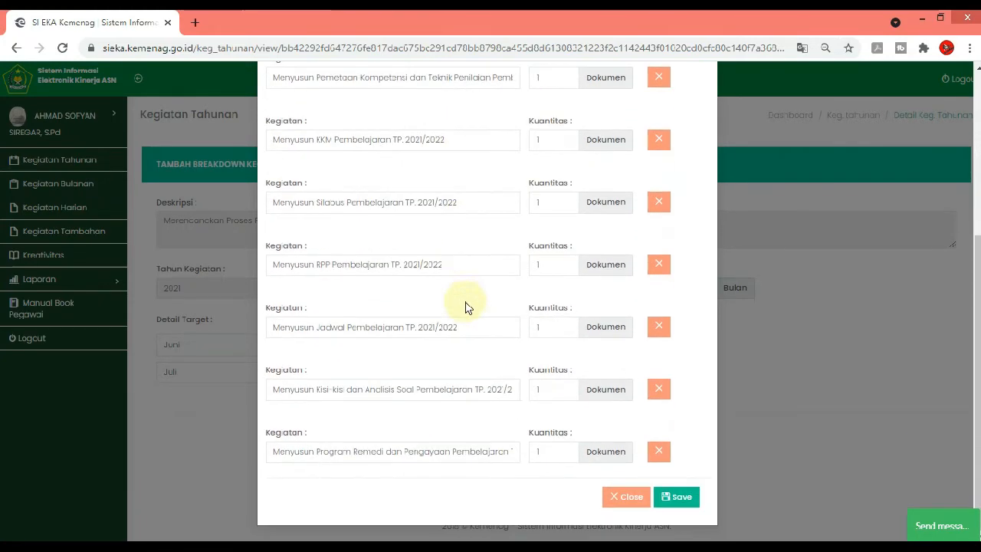
{"action": "scroll", "coordinate": [473, 314], "scroll_direction": "up", "scroll_amount": 3}
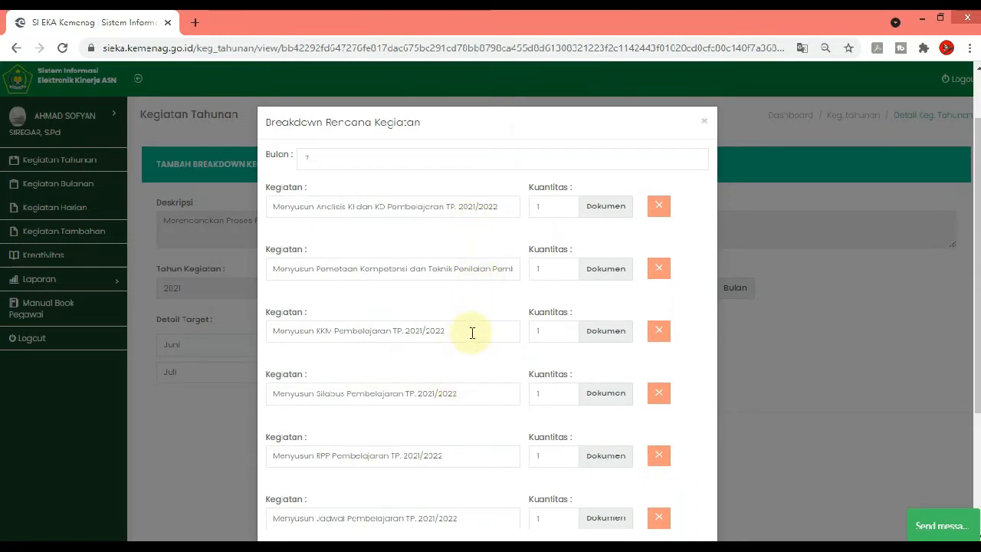
{"action": "scroll", "coordinate": [472, 333], "scroll_direction": "down", "scroll_amount": 3}
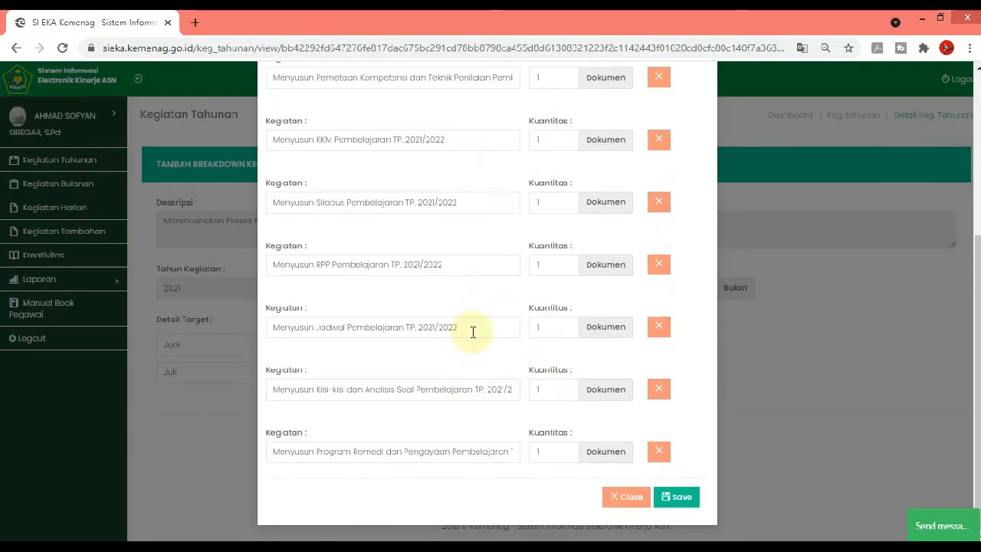
{"action": "scroll", "coordinate": [475, 337], "scroll_direction": "up", "scroll_amount": 1}
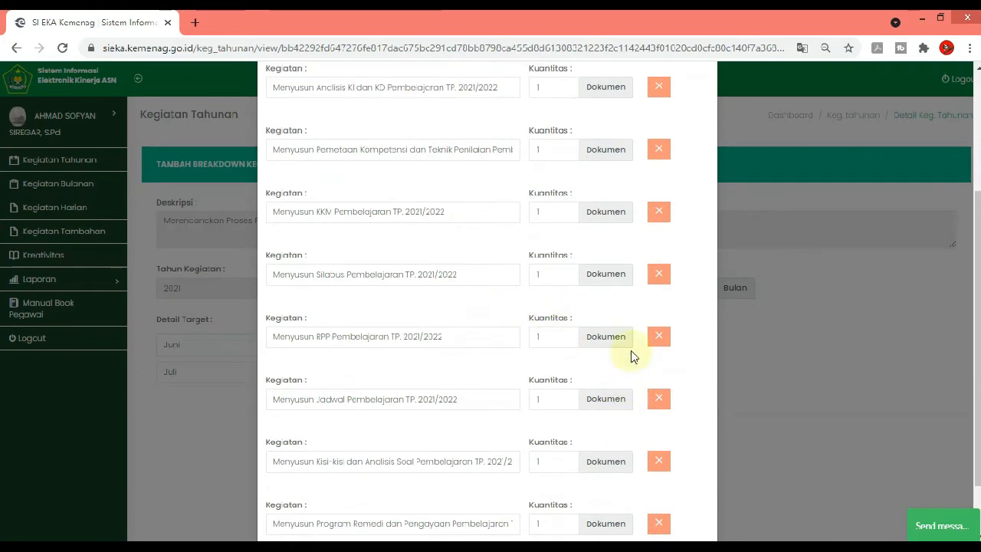
{"action": "scroll", "coordinate": [636, 360], "scroll_direction": "down", "scroll_amount": 1}
{"action": "left_click", "coordinate": [674, 497]}
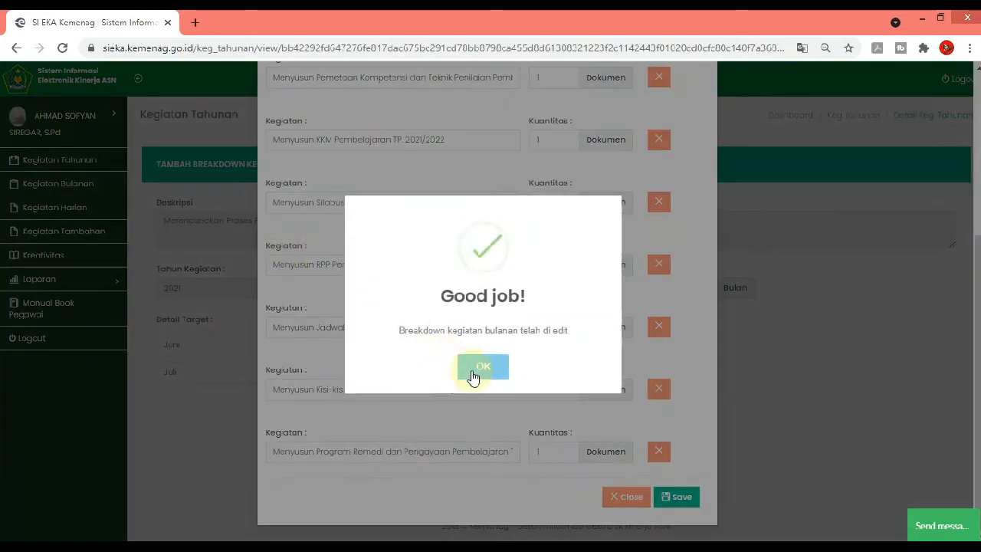
{"action": "left_click", "coordinate": [481, 368]}
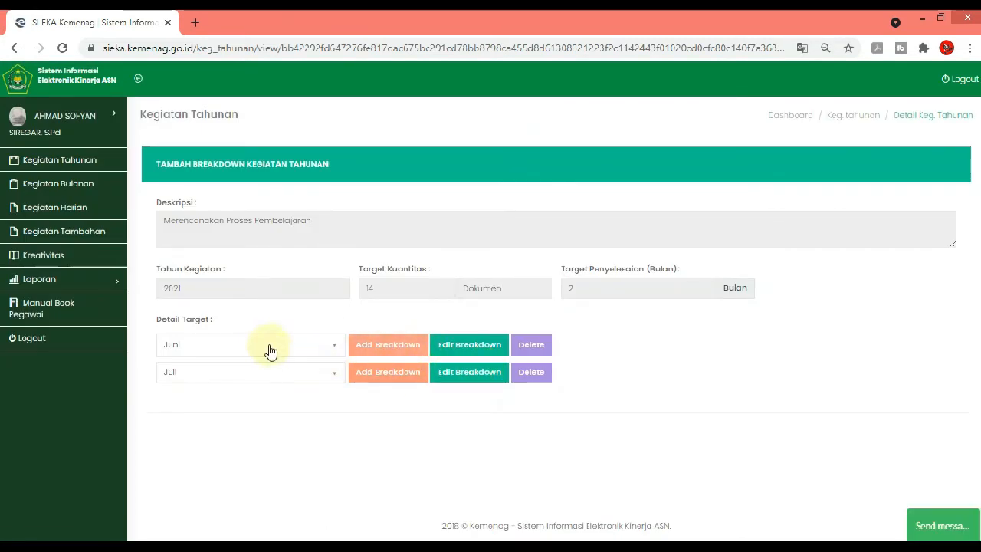
Examine the Juli 2021 entries in the monthly activity list, including those belonging to "Merencanakan Proses Pembelajaran"
{"action": "left_click", "coordinate": [86, 185]}
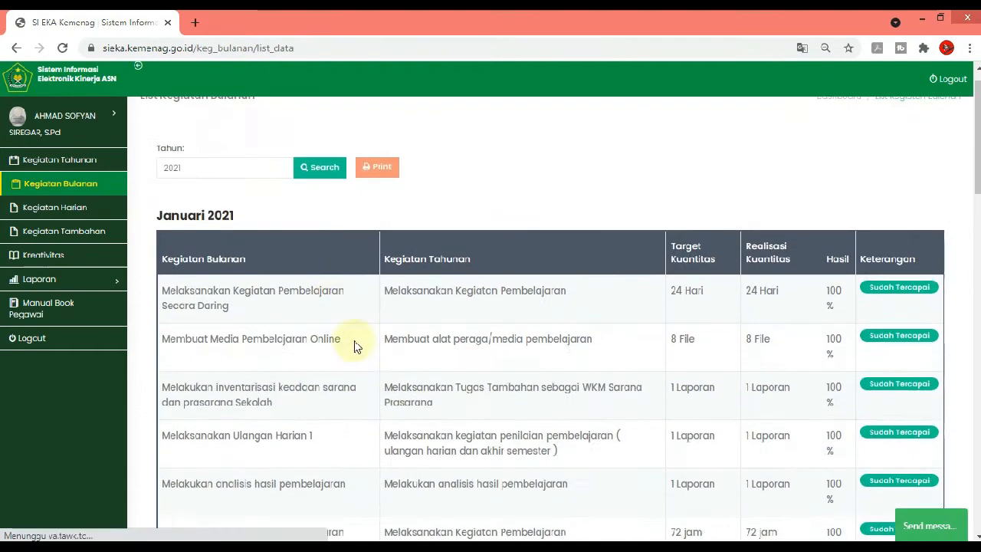
{"action": "scroll", "coordinate": [578, 391], "scroll_direction": "down", "scroll_amount": 20}
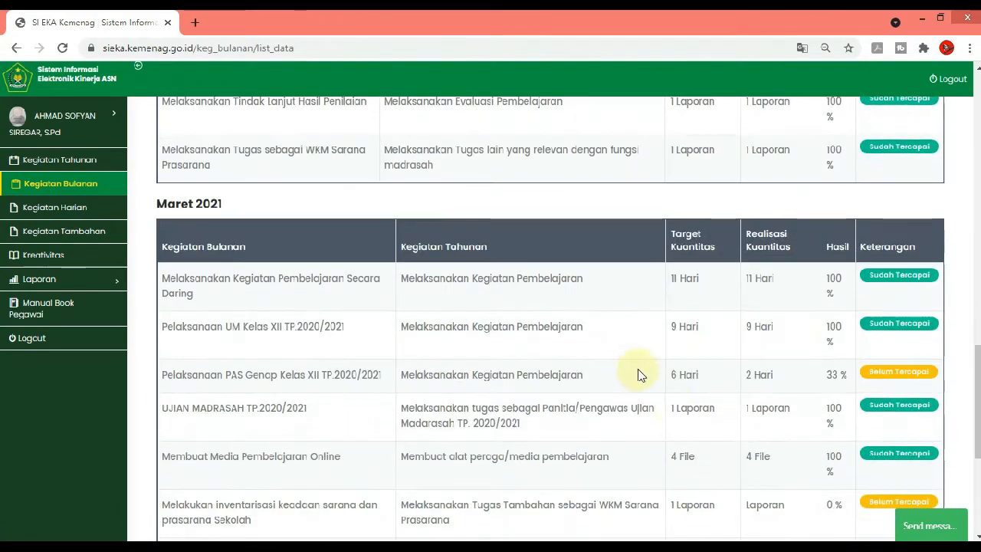
{"action": "scroll", "coordinate": [671, 381], "scroll_direction": "down", "scroll_amount": 1}
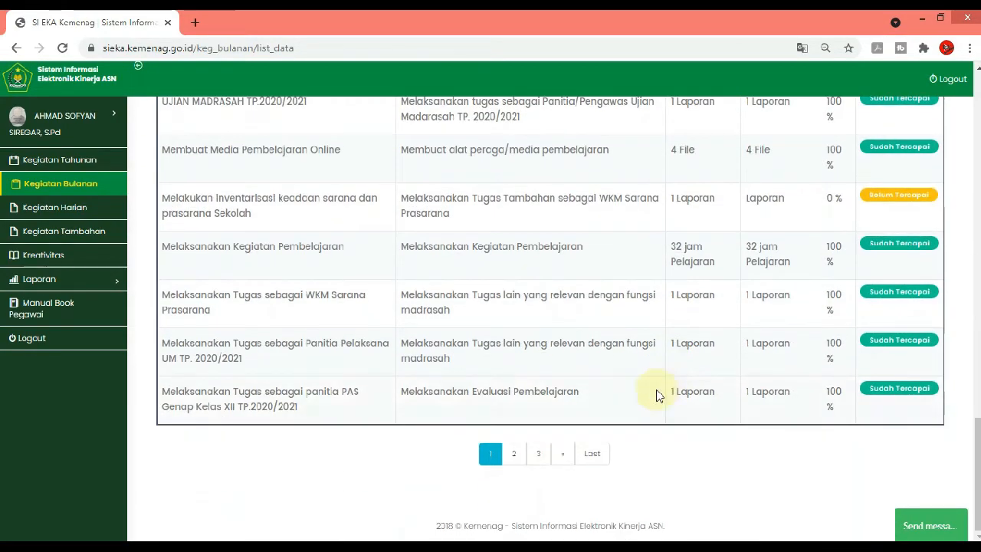
{"action": "left_click", "coordinate": [534, 453]}
{"action": "scroll", "coordinate": [480, 337], "scroll_direction": "up", "scroll_amount": 4}
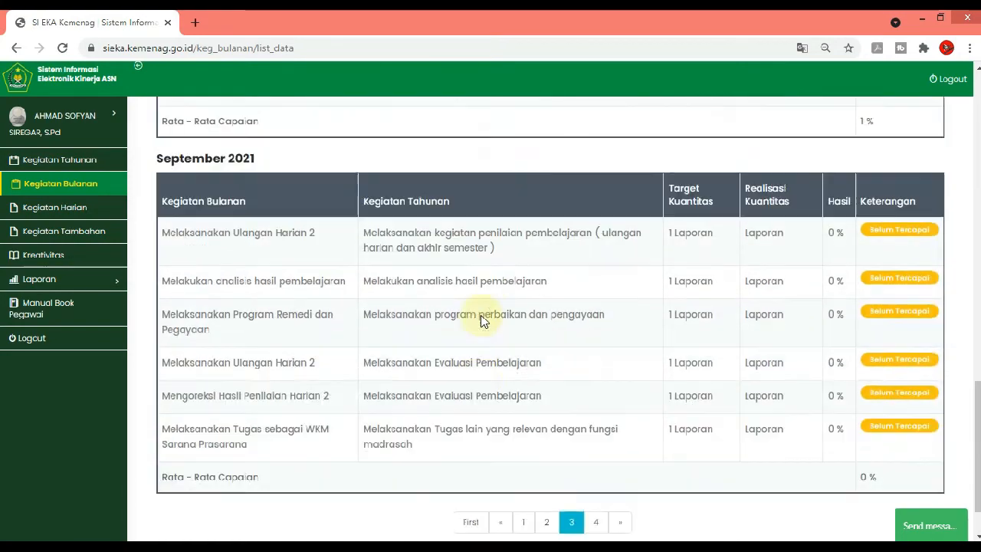
{"action": "scroll", "coordinate": [479, 320], "scroll_direction": "up", "scroll_amount": 10}
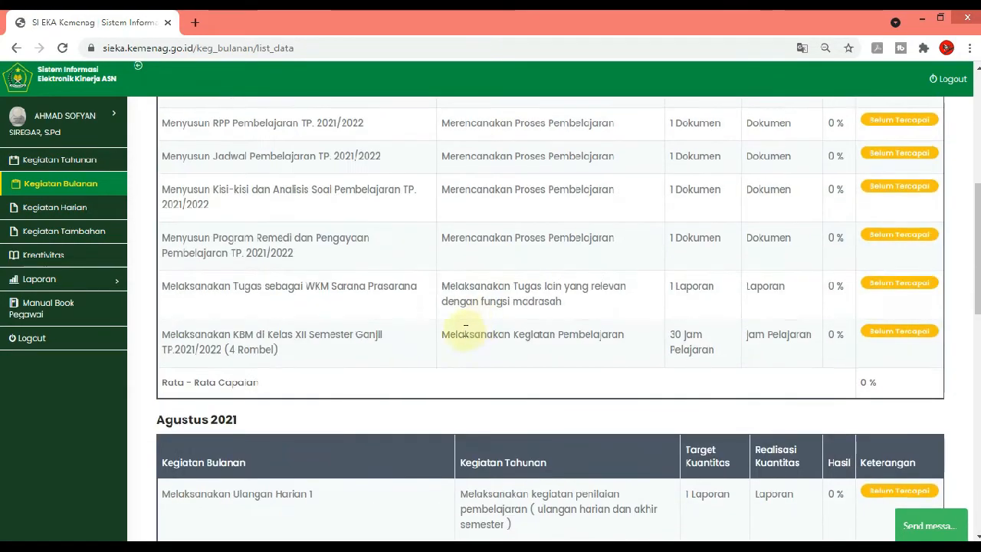
{"action": "scroll", "coordinate": [465, 326], "scroll_direction": "up", "scroll_amount": 3}
{"action": "scroll", "coordinate": [539, 325], "scroll_direction": "down", "scroll_amount": 1}
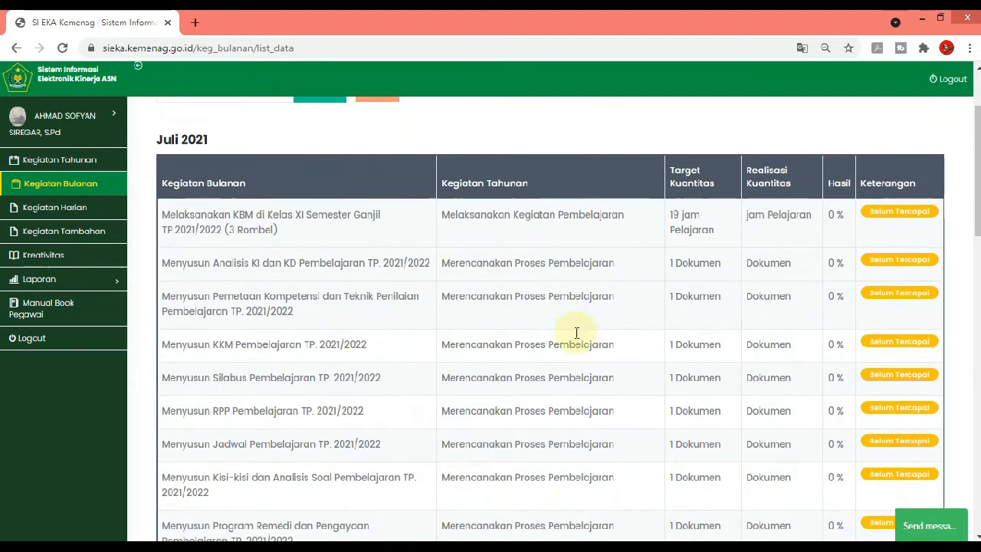
{"action": "scroll", "coordinate": [220, 392], "scroll_direction": "down", "scroll_amount": 2}
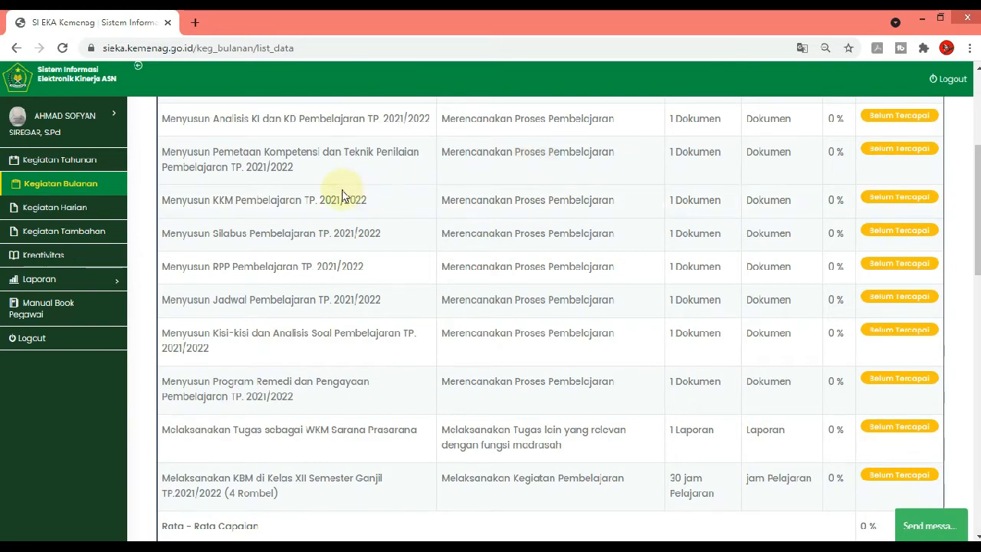
{"action": "scroll", "coordinate": [411, 401], "scroll_direction": "down", "scroll_amount": 1}
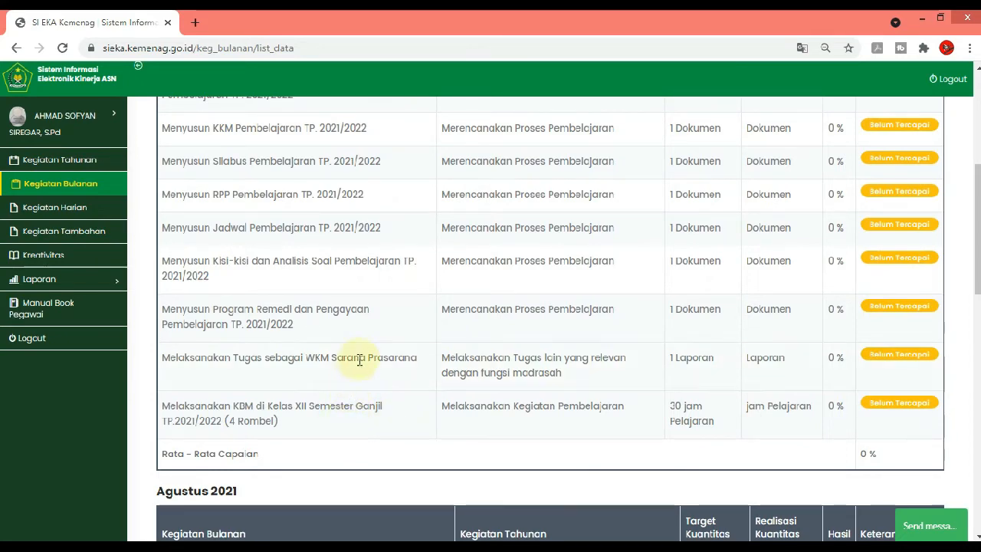
Go from the monthly activities to the daily activity list and display the entries for Juli 2021
{"action": "scroll", "coordinate": [357, 353], "scroll_direction": "up", "scroll_amount": 1}
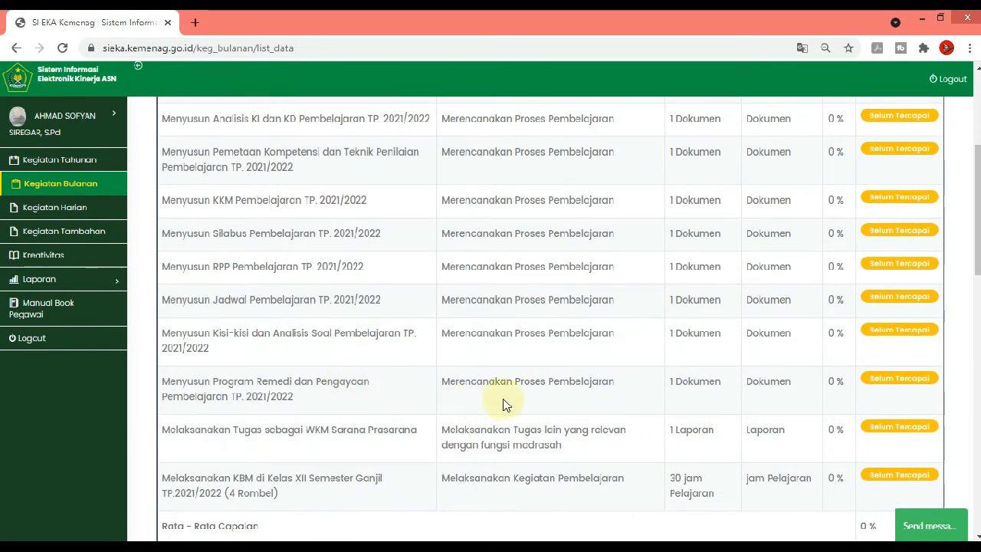
{"action": "scroll", "coordinate": [501, 372], "scroll_direction": "up", "scroll_amount": 3}
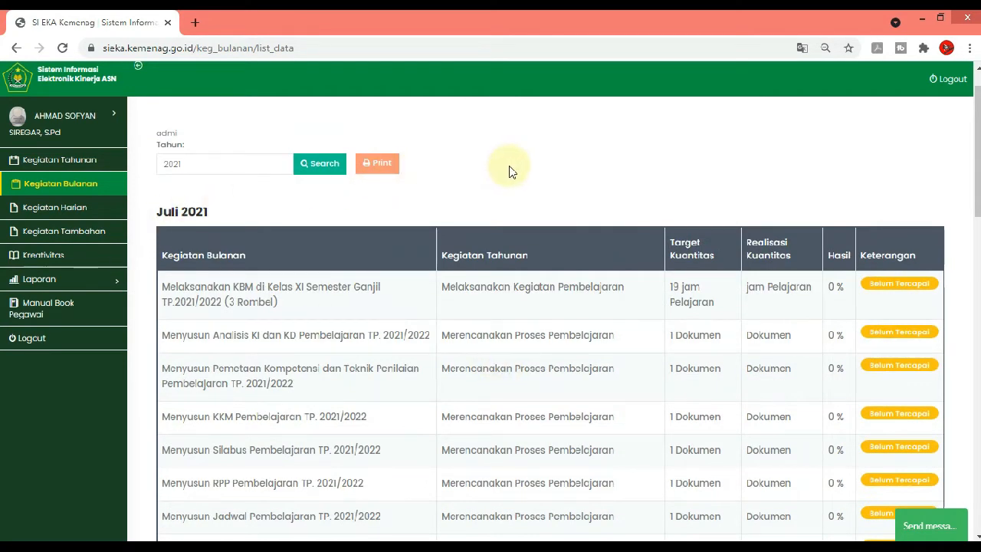
{"action": "left_click", "coordinate": [88, 214]}
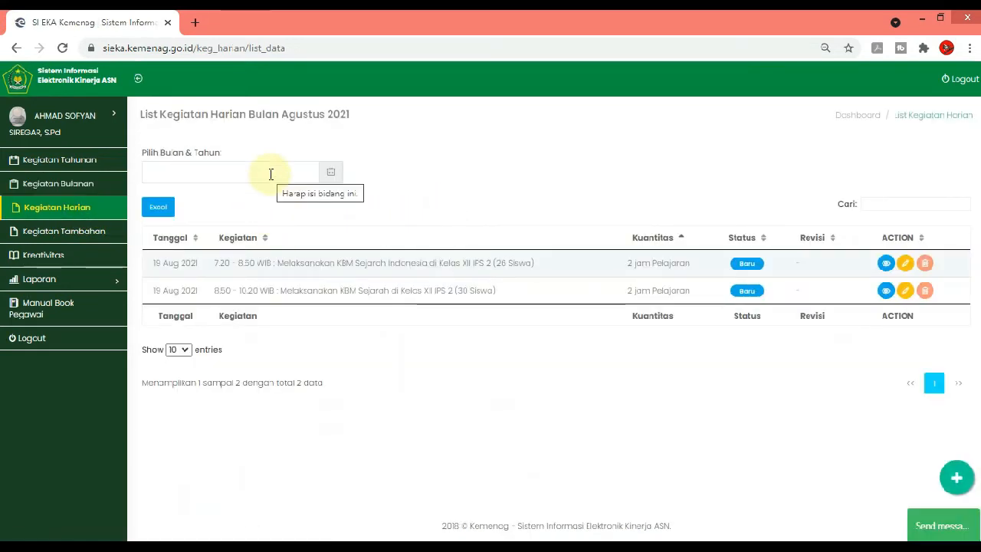
{"action": "left_click", "coordinate": [271, 174]}
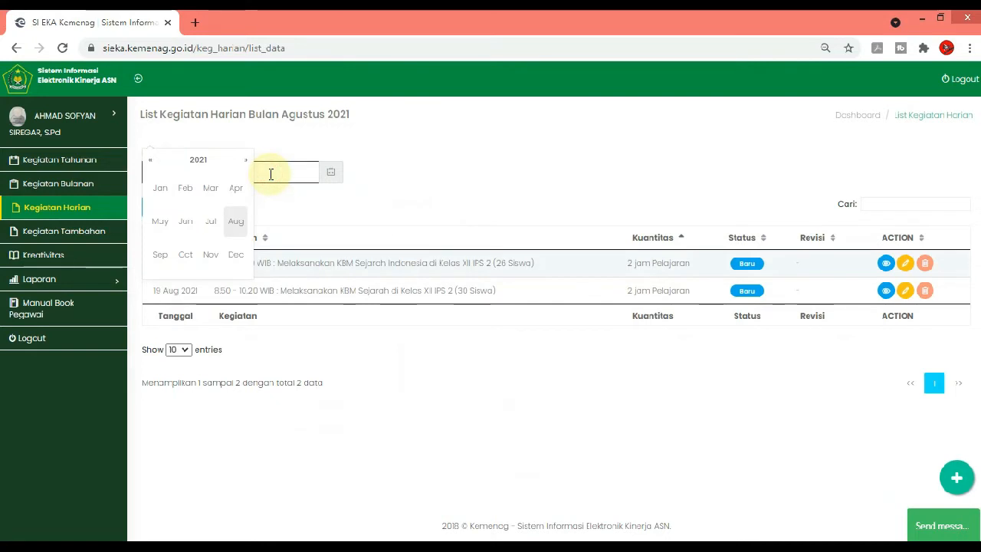
{"action": "left_click", "coordinate": [214, 222]}
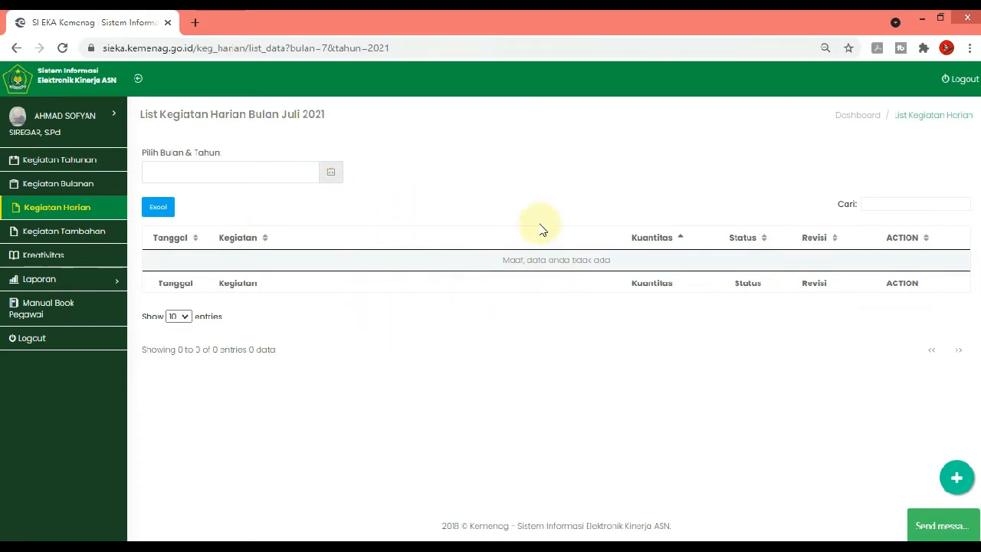
Start a new daily activity and set its activity date to 2021-07-01
{"action": "left_click", "coordinate": [957, 478]}
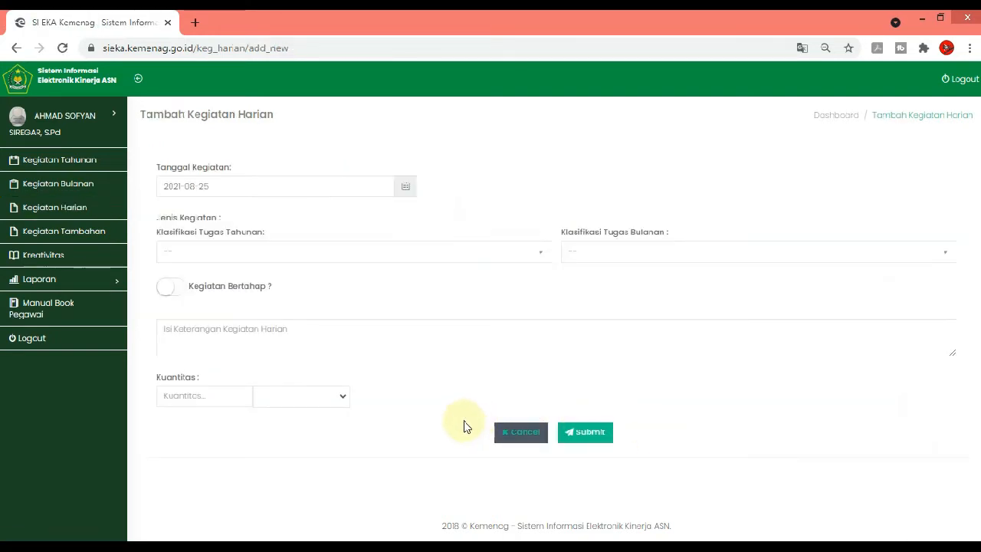
{"action": "left_click", "coordinate": [335, 184]}
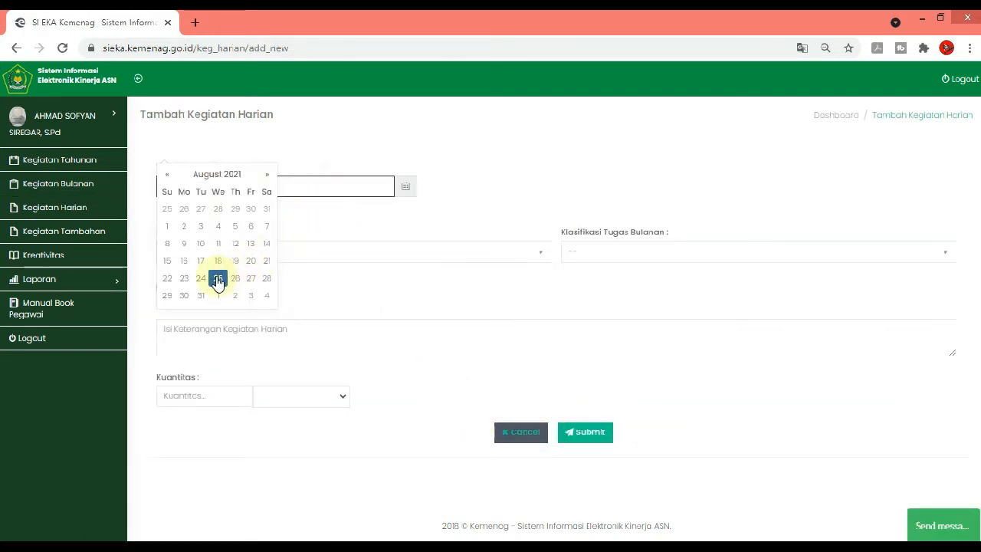
{"action": "left_click", "coordinate": [167, 174]}
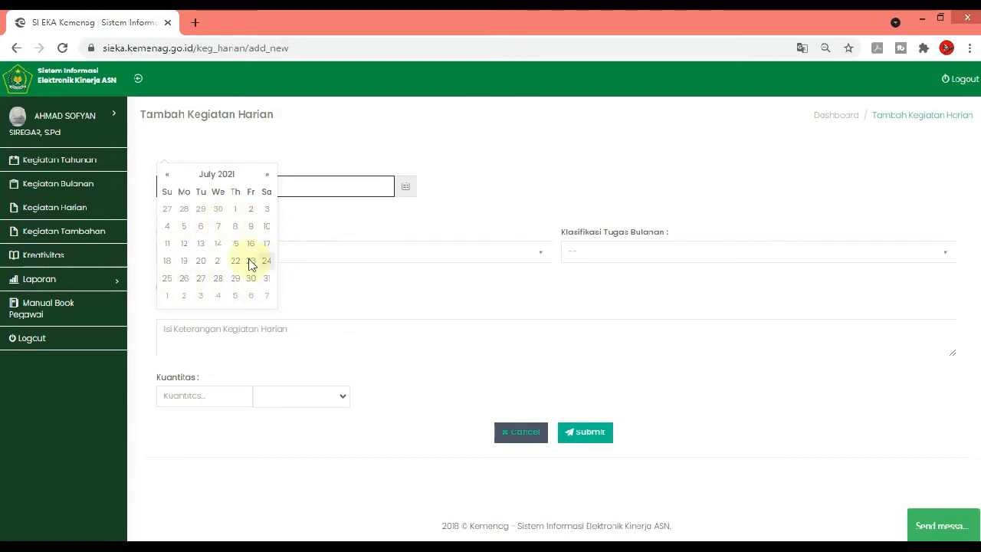
{"action": "left_click", "coordinate": [236, 210]}
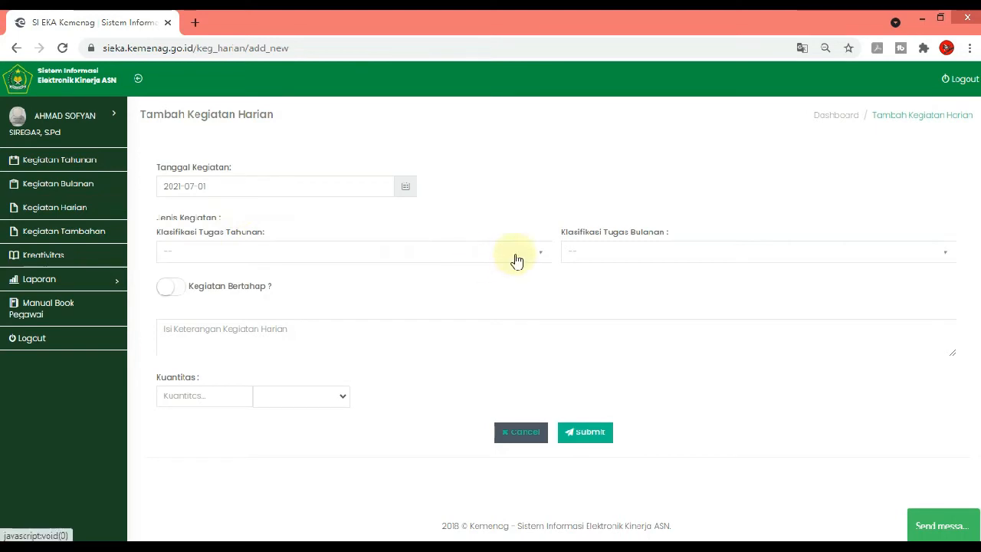
Classify the daily activity under annual task "Merencanakan Proses Pembelajaran" and monthly task "Menyusun Analisis KI dan KD Pembelajaran TP. 2021/2022"
{"action": "left_click", "coordinate": [540, 253]}
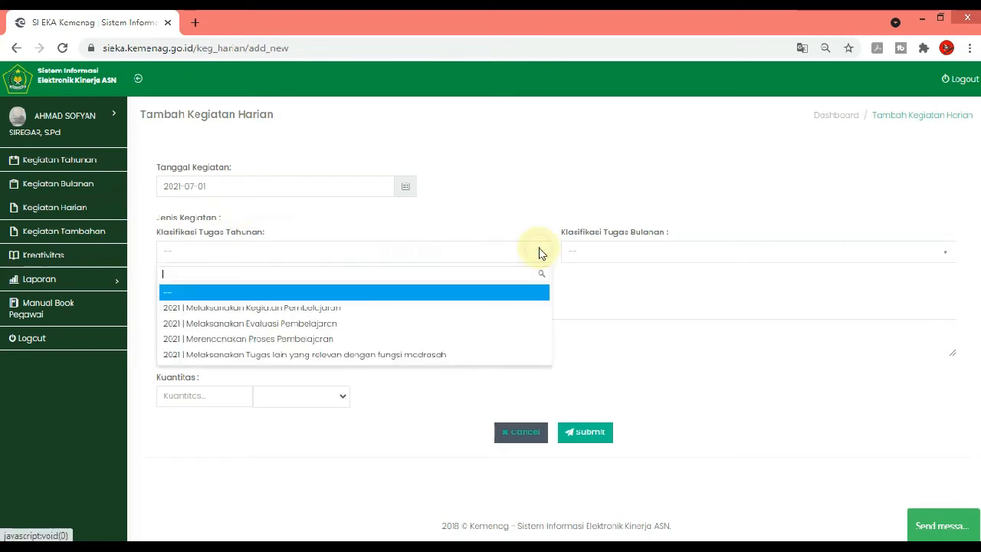
{"action": "left_click", "coordinate": [342, 342]}
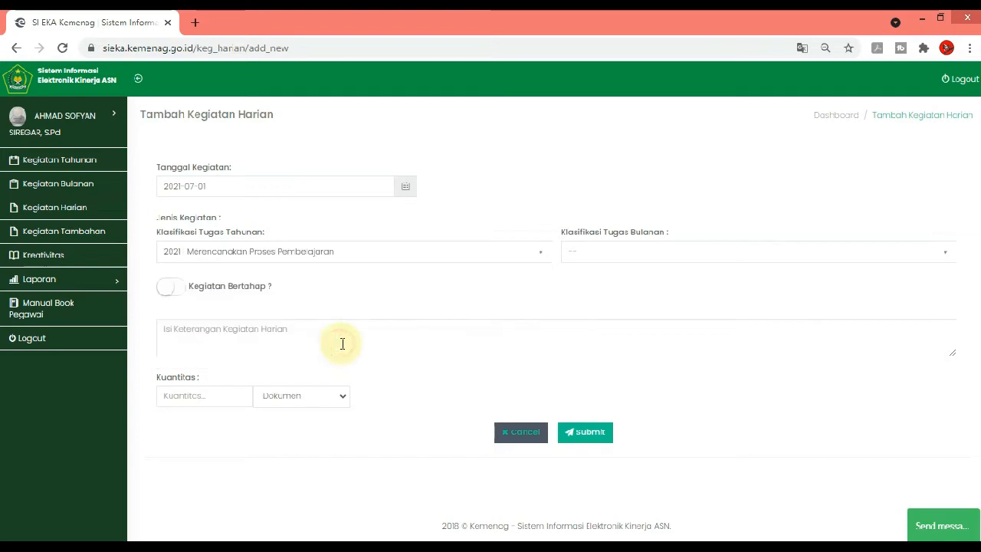
{"action": "left_click", "coordinate": [618, 255]}
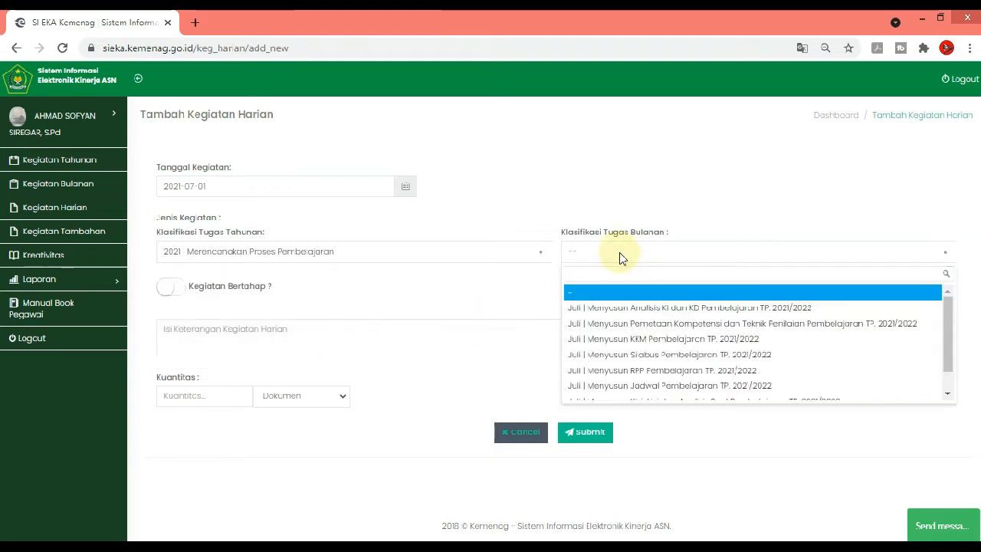
{"action": "scroll", "coordinate": [712, 328], "scroll_direction": "down", "scroll_amount": 1}
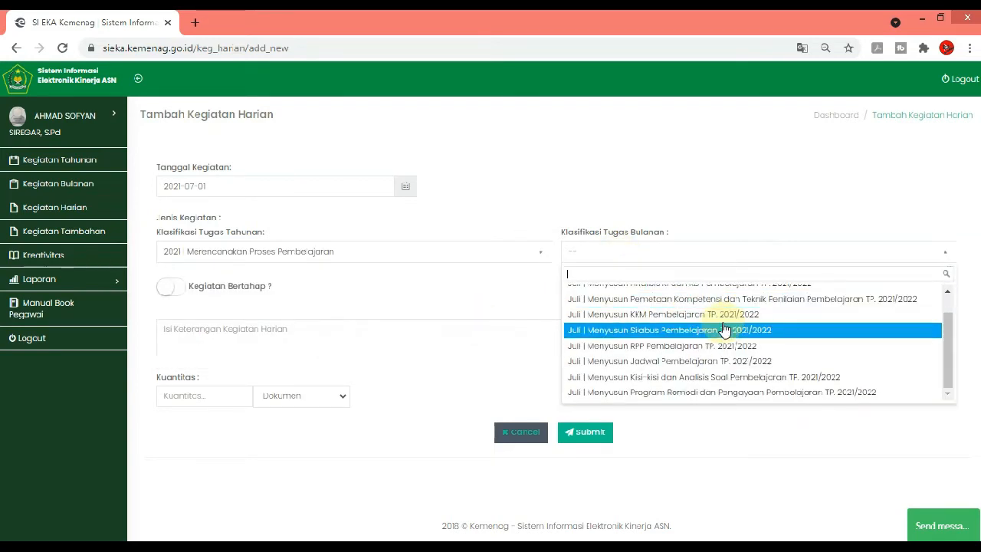
{"action": "scroll", "coordinate": [720, 333], "scroll_direction": "up", "scroll_amount": 1}
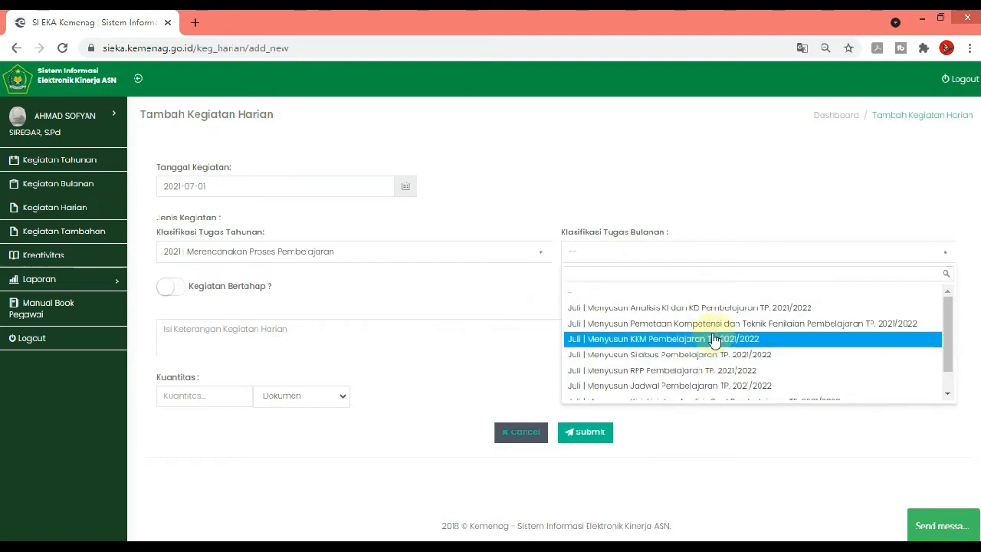
{"action": "left_click", "coordinate": [669, 314]}
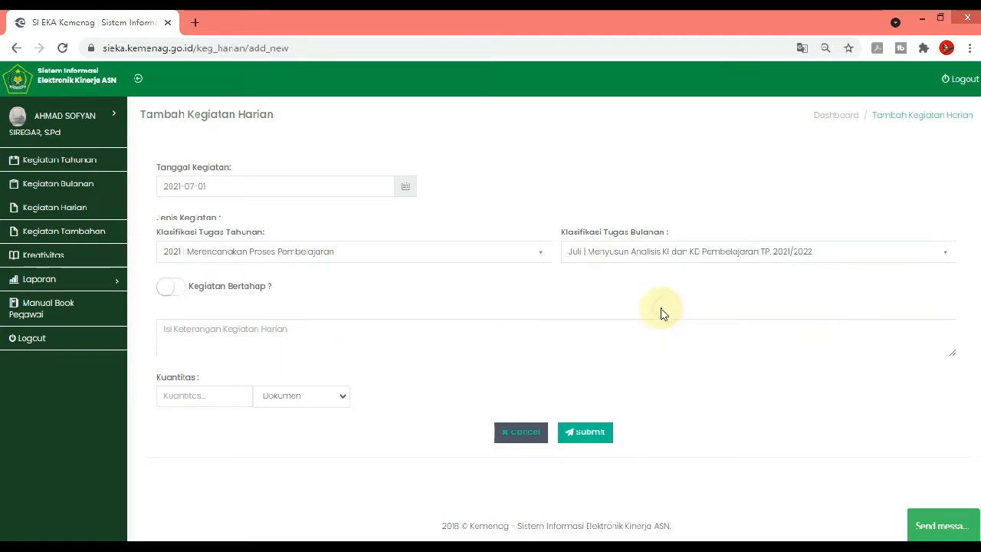
Describe the daily activity as "Menyusun Analisis KI dan KD Mata Pelajaran Sejarah/Sejarah Indonesia Kelas XI dan XII"
{"action": "left_click", "coordinate": [321, 335]}
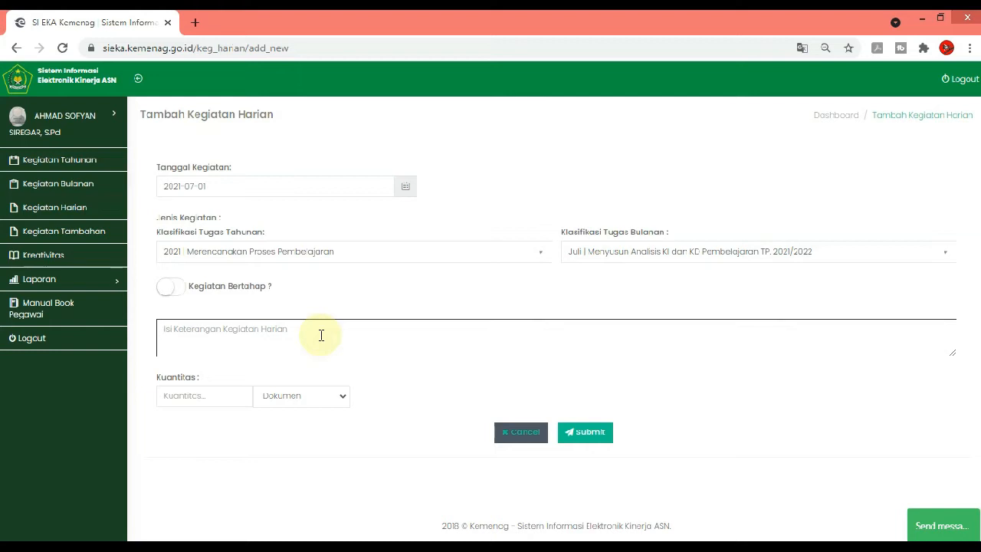
{"action": "type", "text": "Man"}
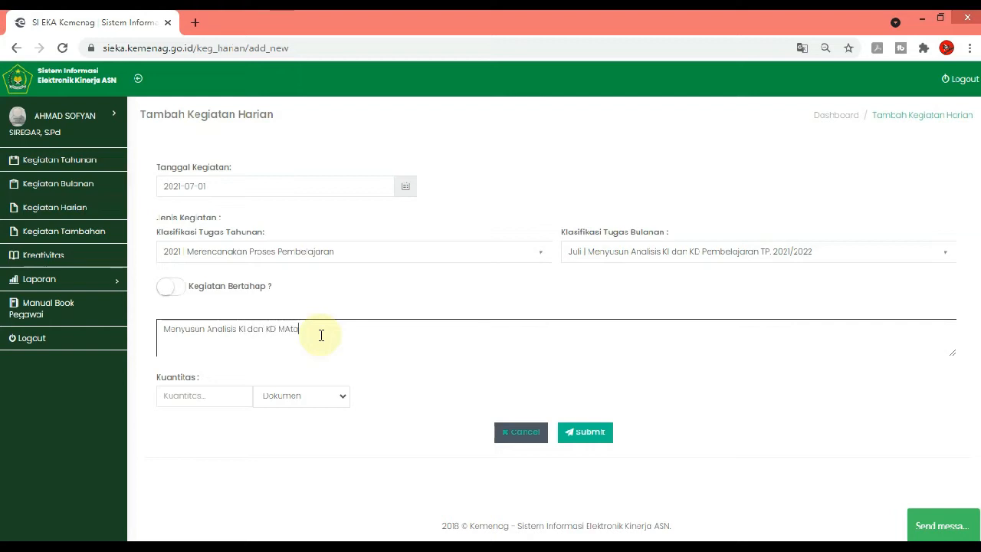
{"action": "key", "text": "BackSpace"}
{"action": "key", "text": "BackSpace"}
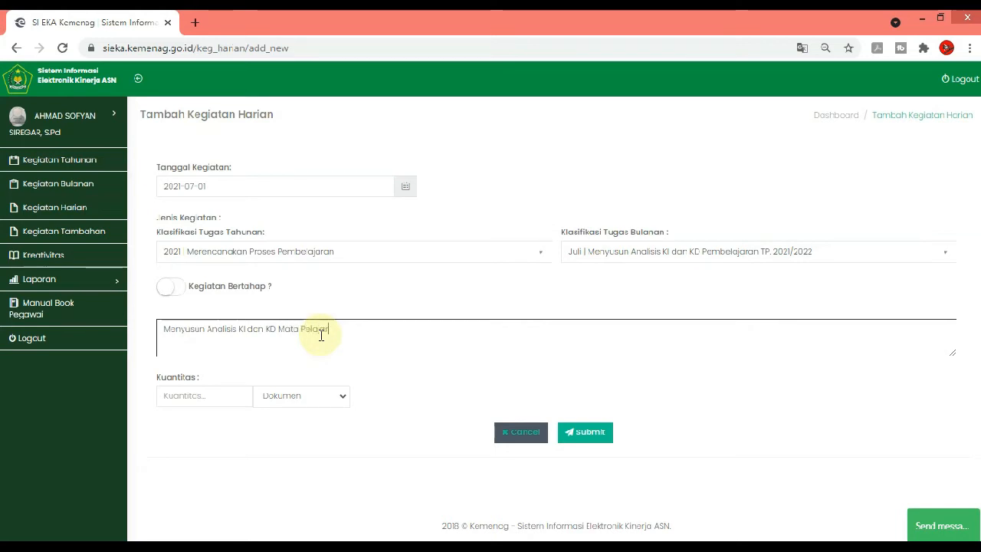
{"action": "type", "text": "an Sejarah/Sejarah Indonesia Kelas"}
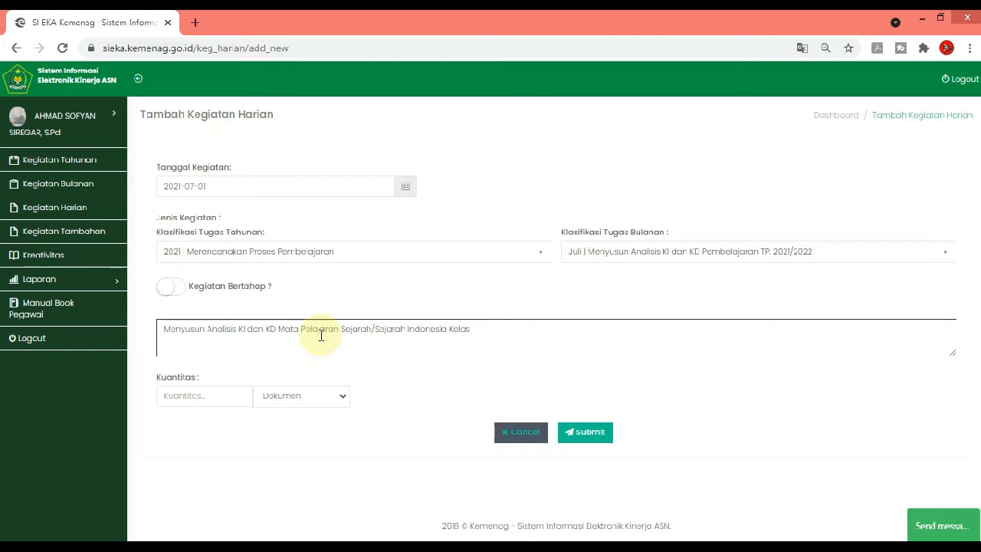
{"action": "type", "text": "da"}
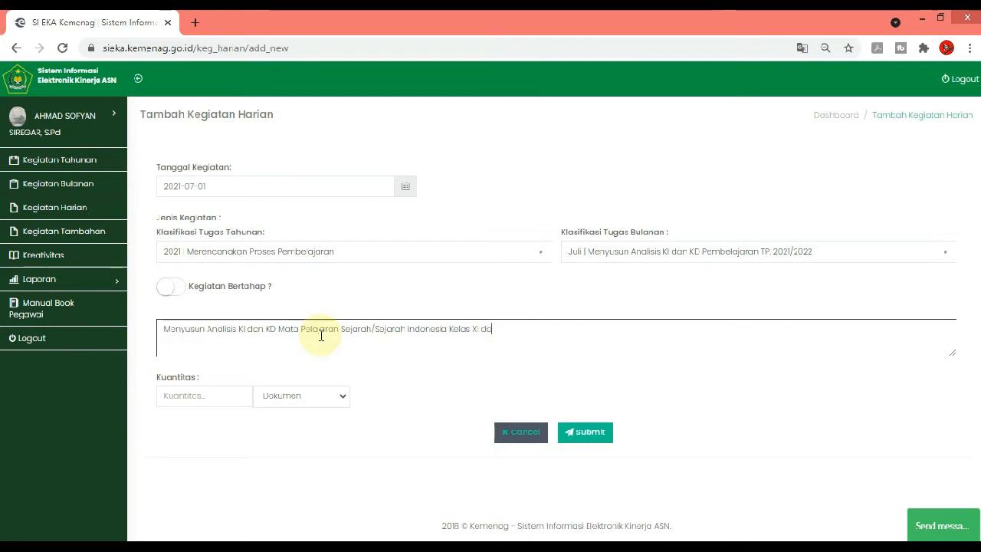
{"action": "type", "text": "n XII"}
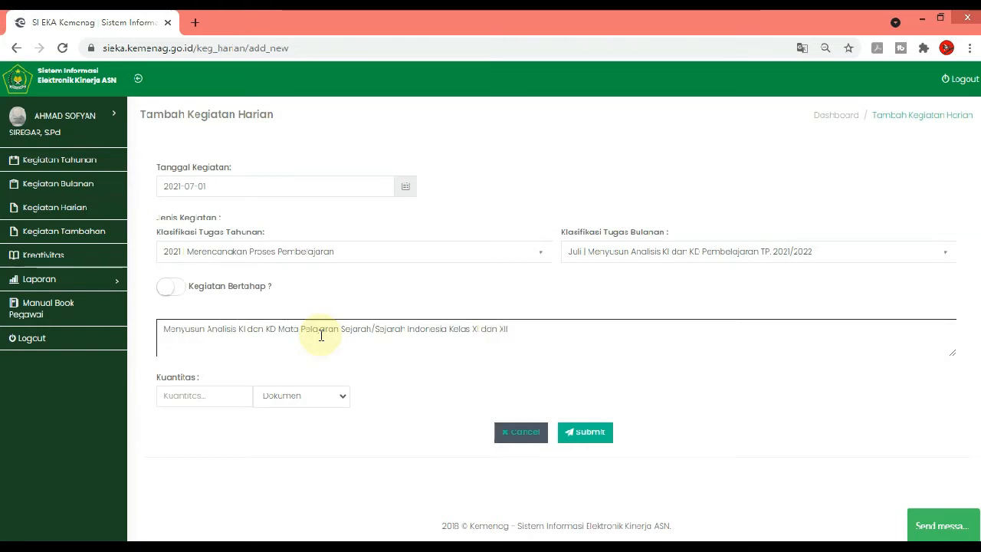
Set the daily activity's quantity to 1 and submit the entry
{"action": "left_click", "coordinate": [222, 396]}
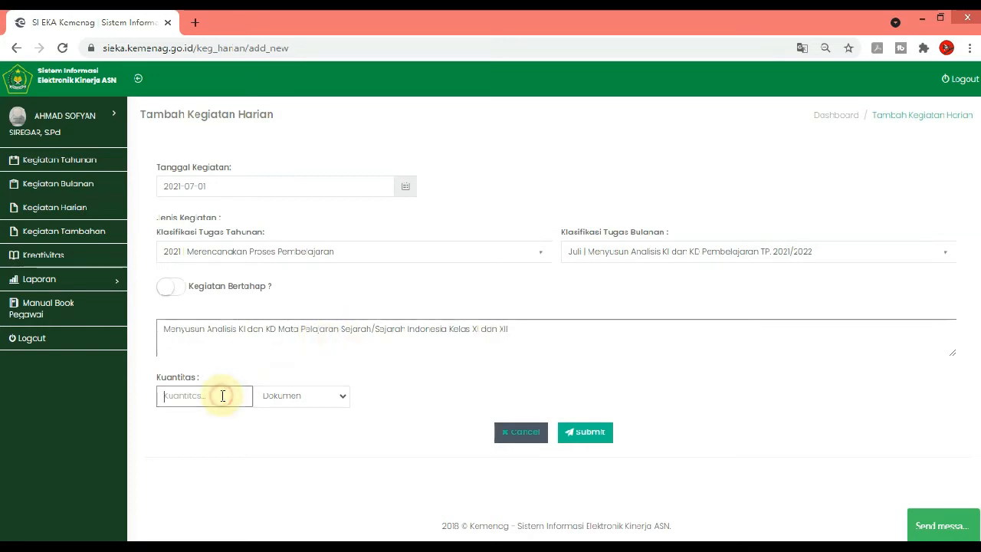
{"action": "type", "text": "1"}
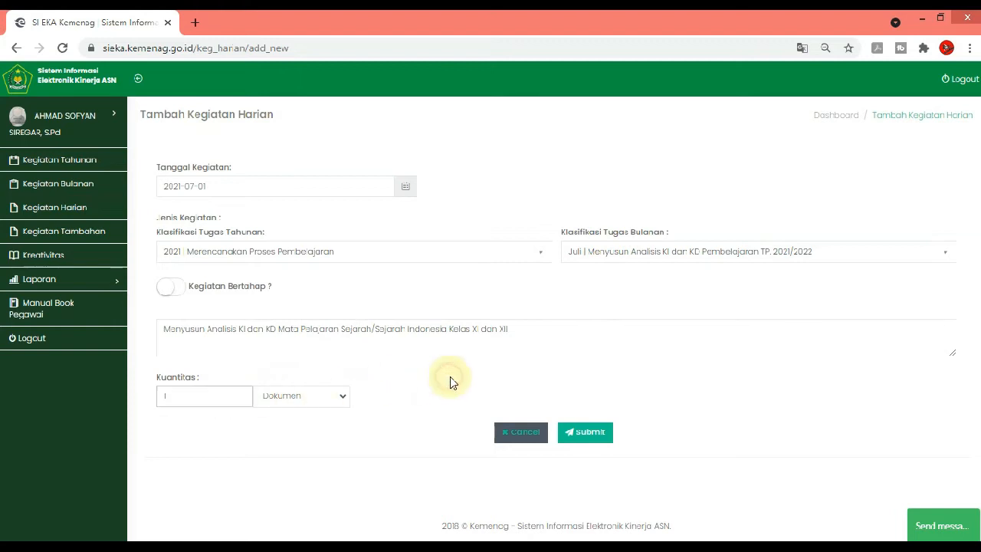
{"action": "left_click", "coordinate": [576, 434]}
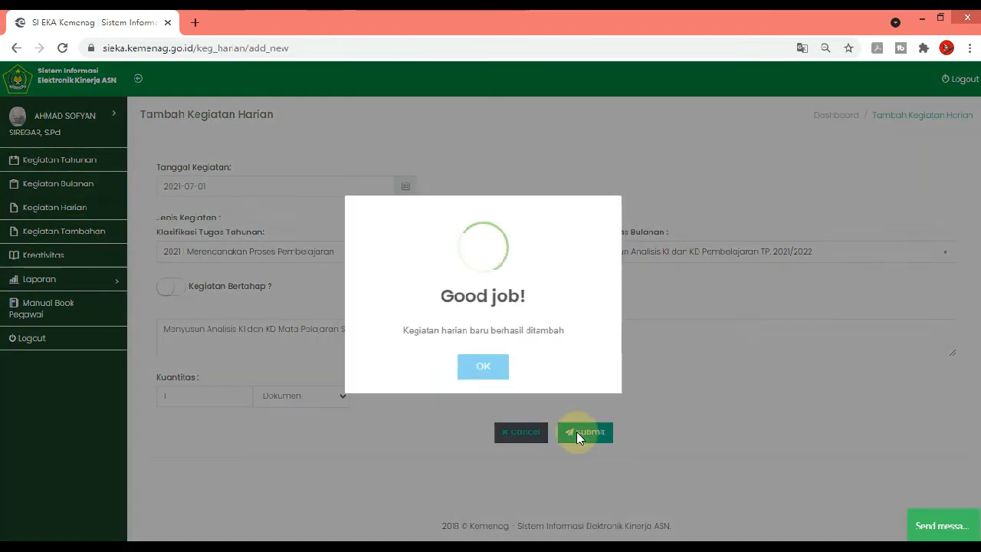
{"action": "left_click", "coordinate": [483, 374]}
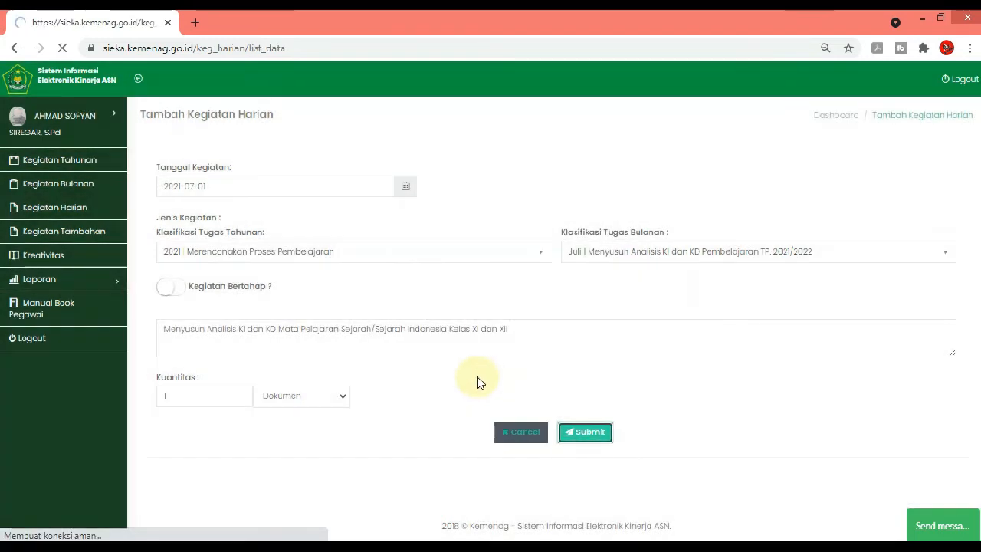
Display the daily activity list for Juli 2021 to check the submitted entry
{"action": "left_click", "coordinate": [239, 173]}
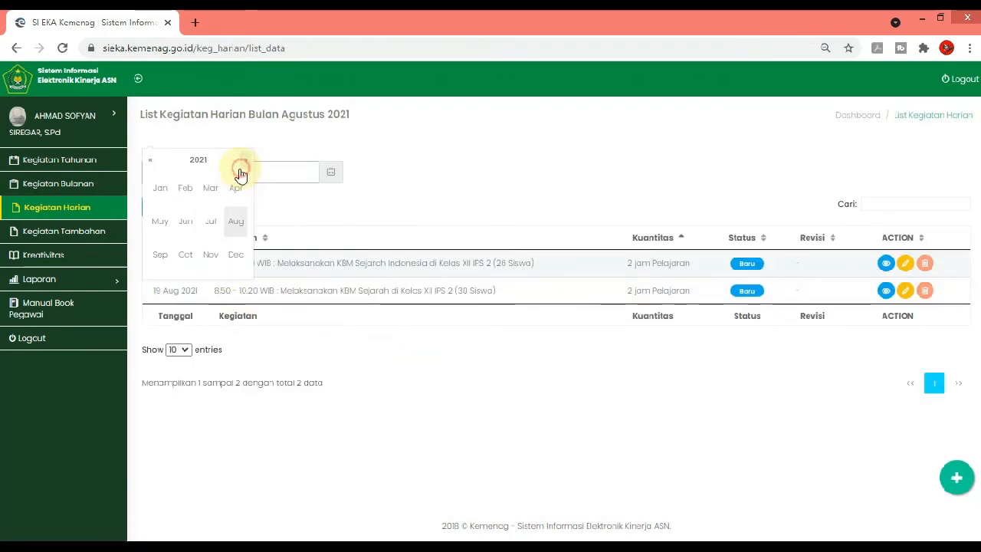
{"action": "left_click", "coordinate": [210, 221]}
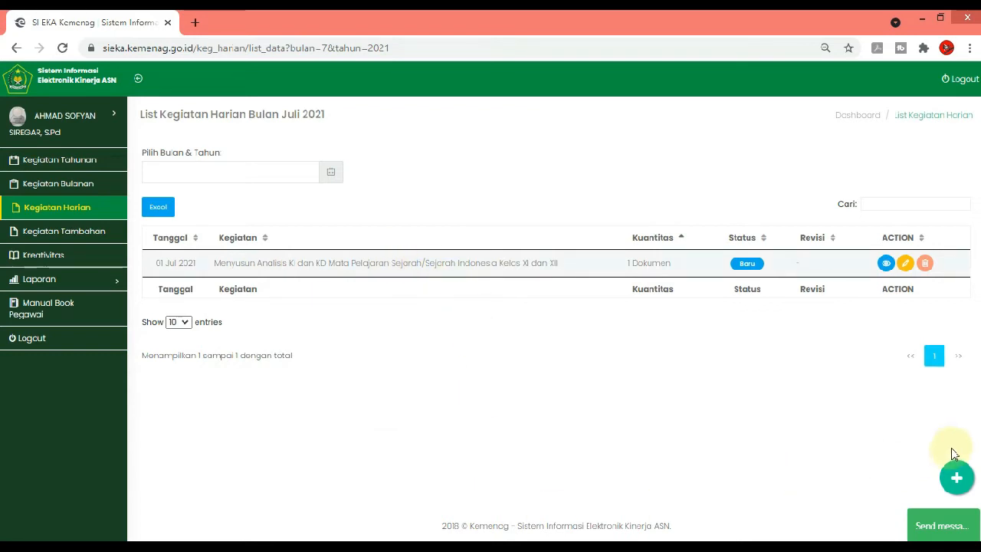
{"action": "left_click", "coordinate": [956, 476]}
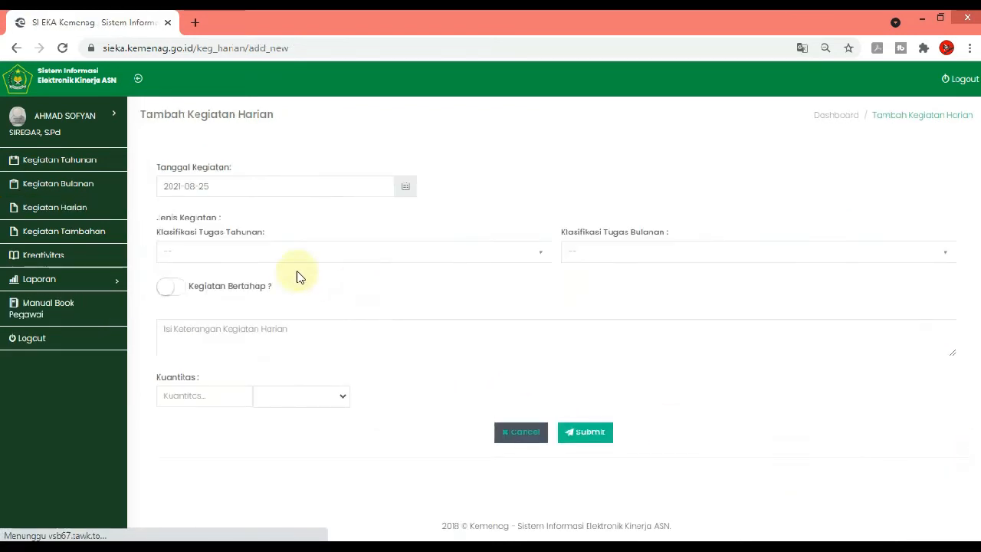
{"action": "left_click", "coordinate": [281, 252]}
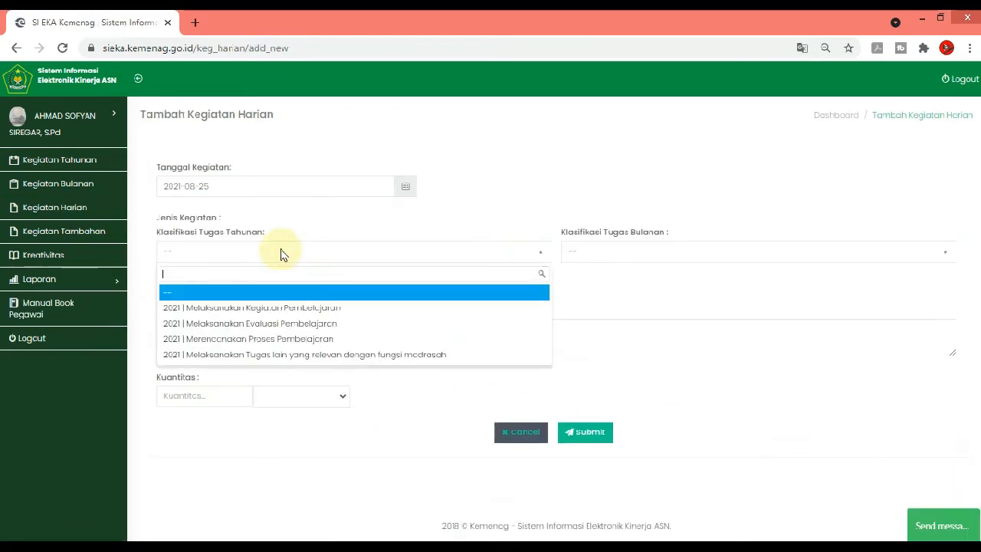
{"action": "left_click", "coordinate": [308, 344]}
{"action": "left_click", "coordinate": [618, 256]}
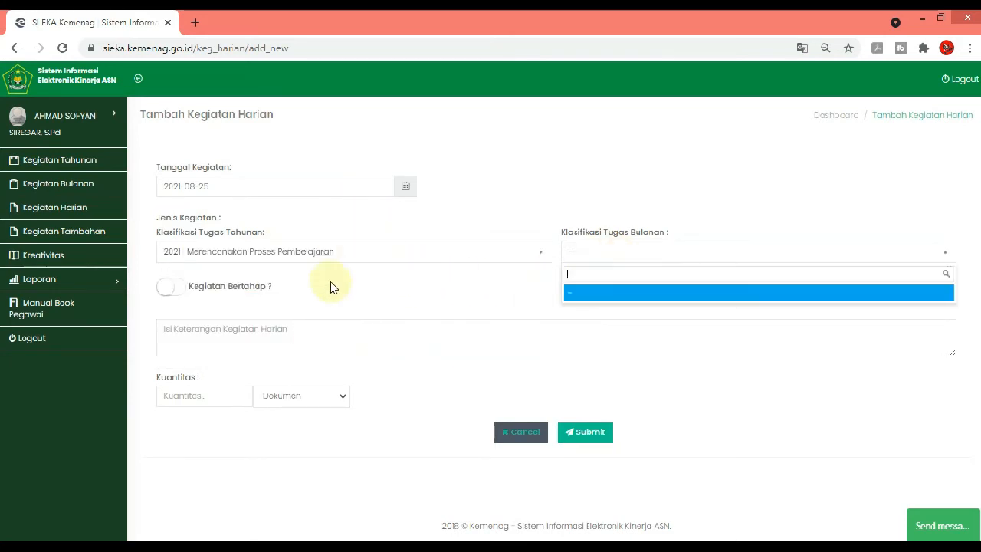
{"action": "left_click", "coordinate": [518, 435]}
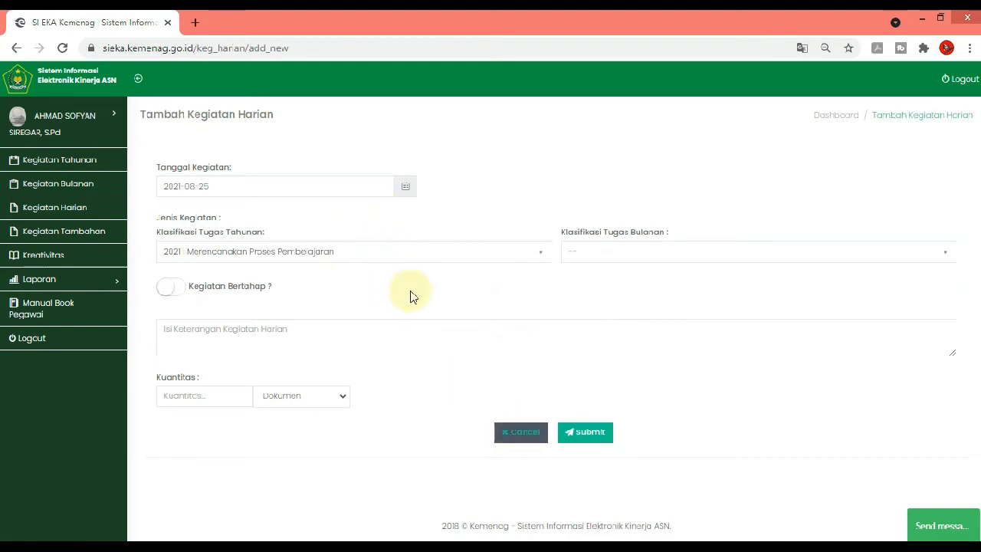
{"action": "left_click", "coordinate": [508, 434]}
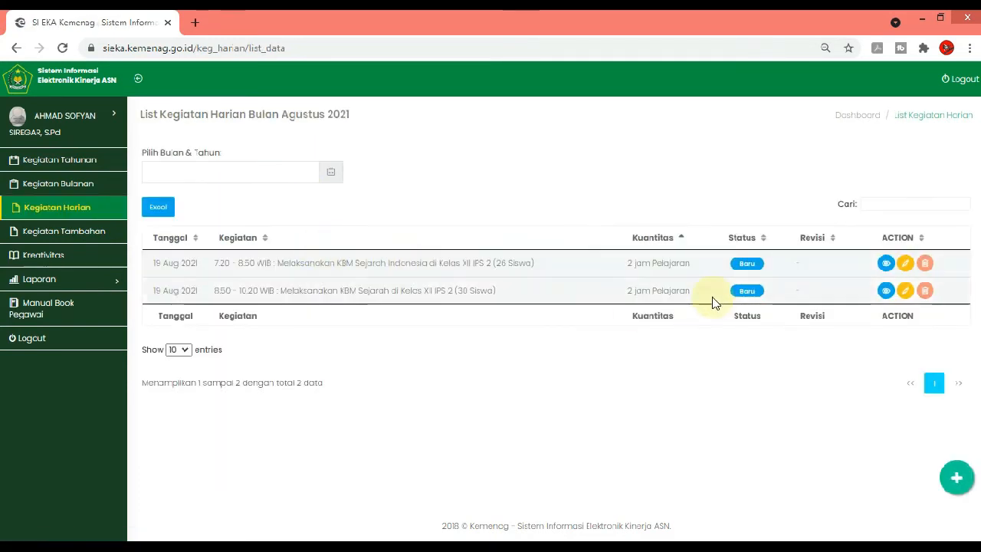
Start a new daily activity entry and set its date to 2021-07-02
{"action": "left_click", "coordinate": [953, 475]}
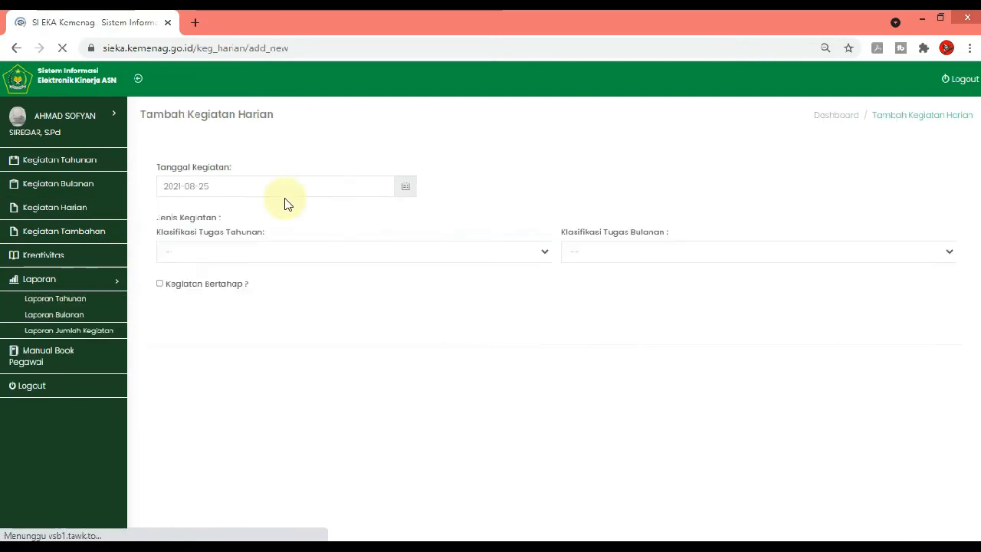
{"action": "left_click", "coordinate": [236, 186]}
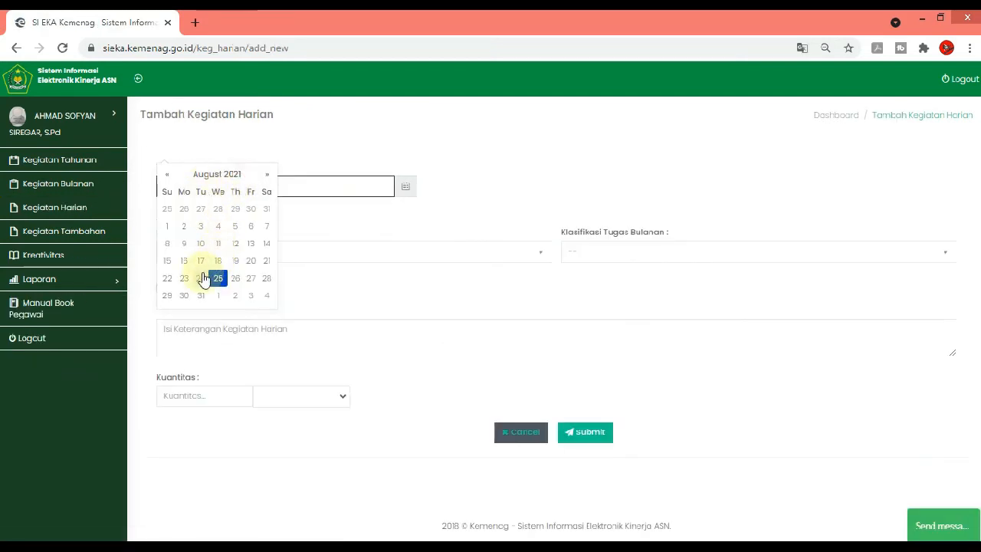
{"action": "left_click", "coordinate": [167, 174]}
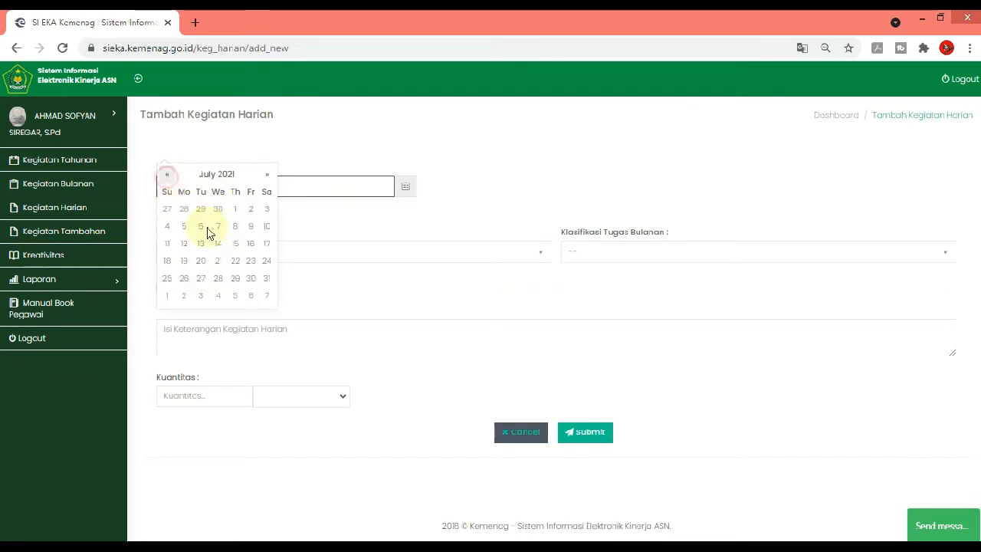
{"action": "left_click", "coordinate": [250, 210]}
Classify the daily activity under annual task "Merencanakan Proses Pembelajaran" and monthly task "Menyusun Pemetaan Kompetensi dan Teknik Penilaian Pembelajaran TP. 2021/2022"
{"action": "left_click", "coordinate": [409, 257]}
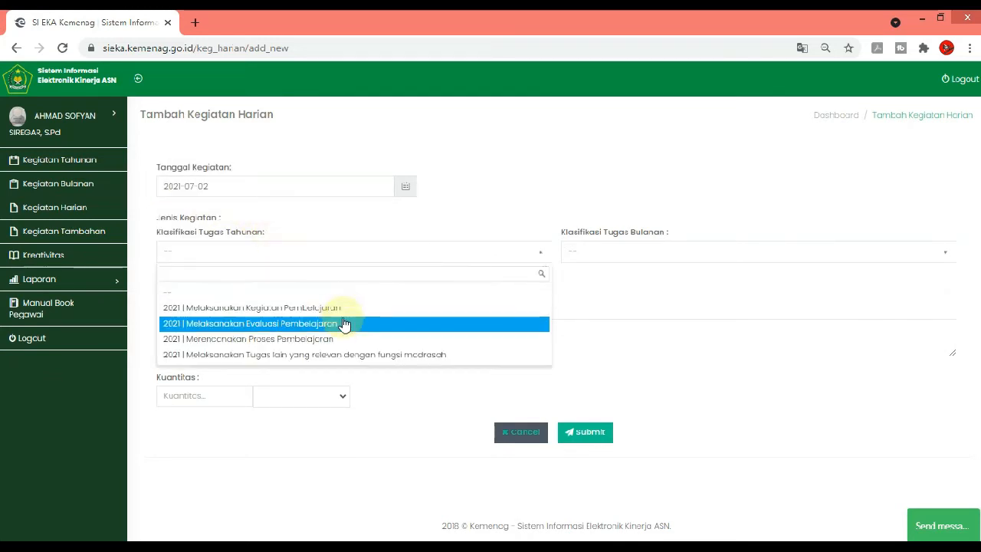
{"action": "left_click", "coordinate": [317, 341]}
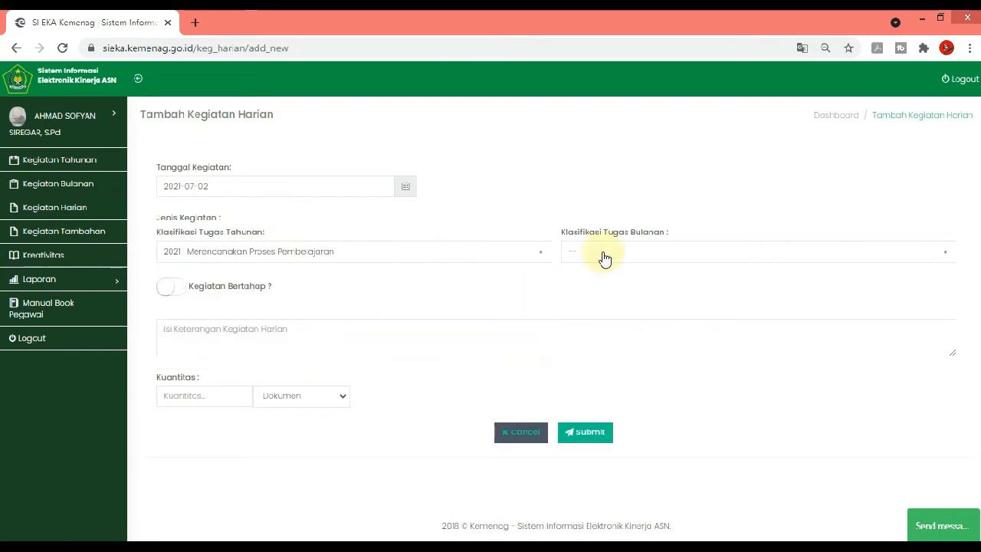
{"action": "left_click", "coordinate": [605, 259]}
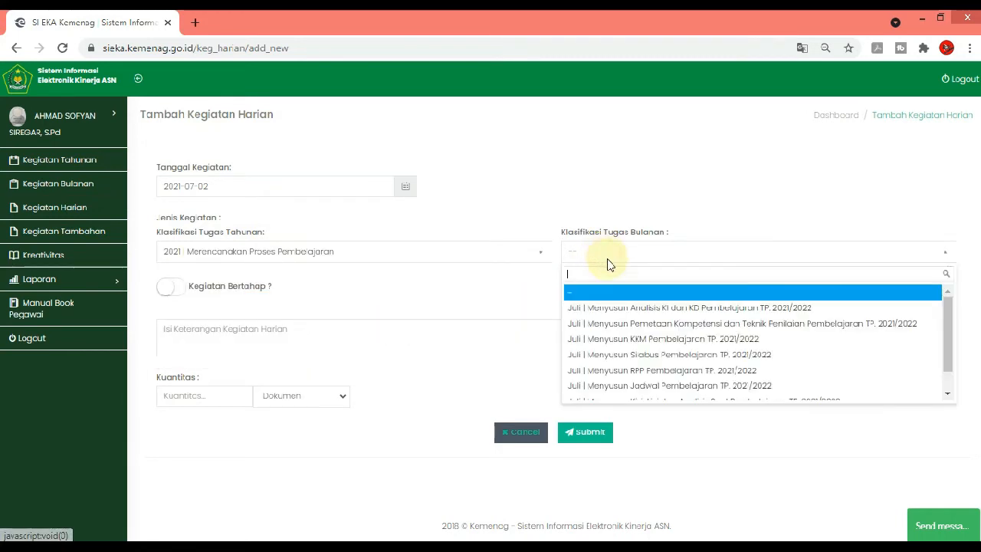
{"action": "left_click", "coordinate": [659, 325]}
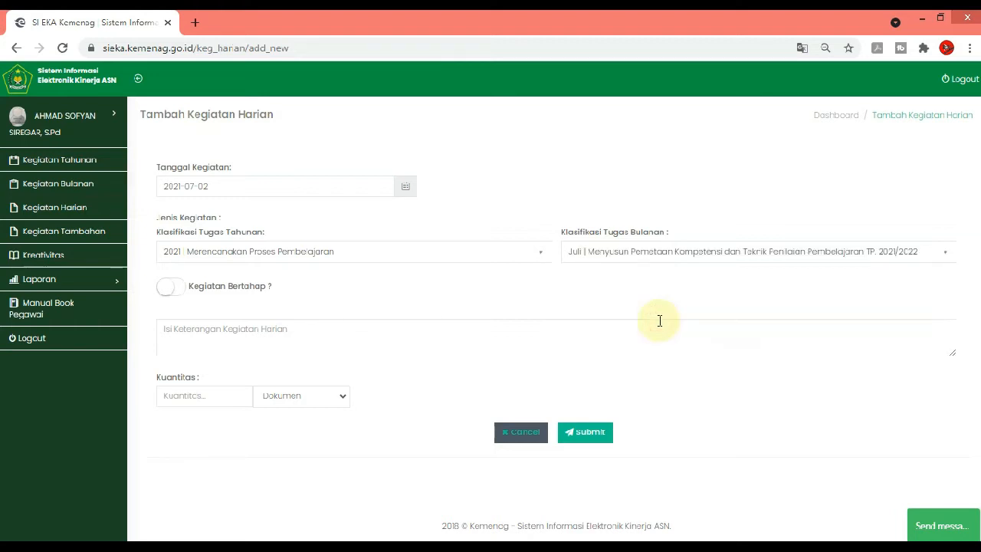
Describe the daily activity as "Menyusun Pemetaan Kompetensi dan Teknik penilaian Pada Mapel Sejarah/Sejarah Indonesia Kelas XI dan XII"
{"action": "left_click", "coordinate": [349, 341]}
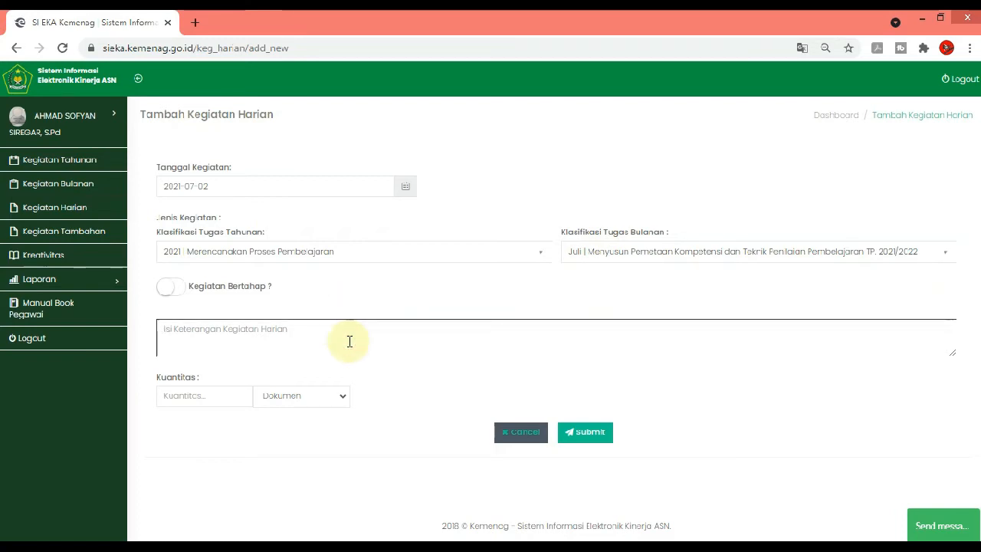
{"action": "type", "text": "Menyusu"}
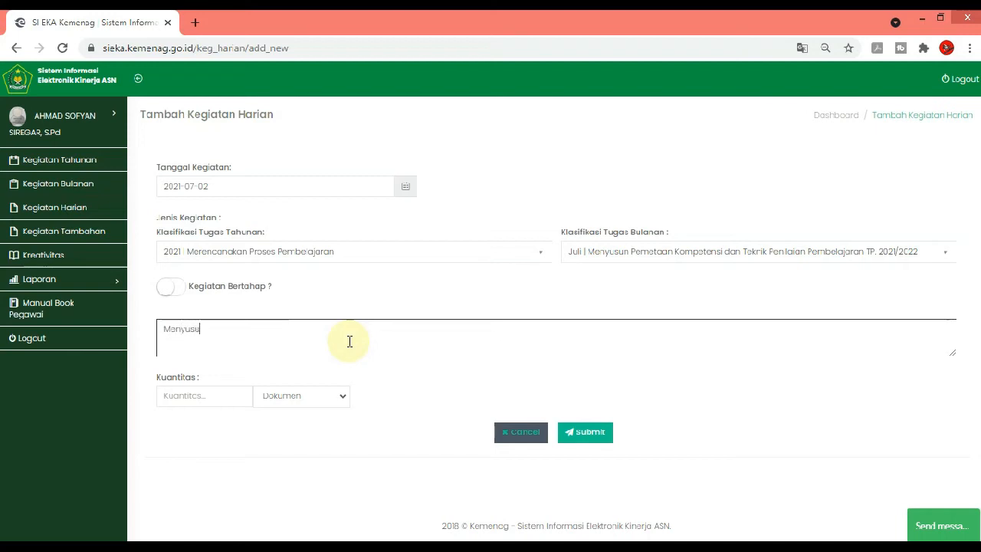
{"action": "type", "text": "n Pemetaan Kompe"}
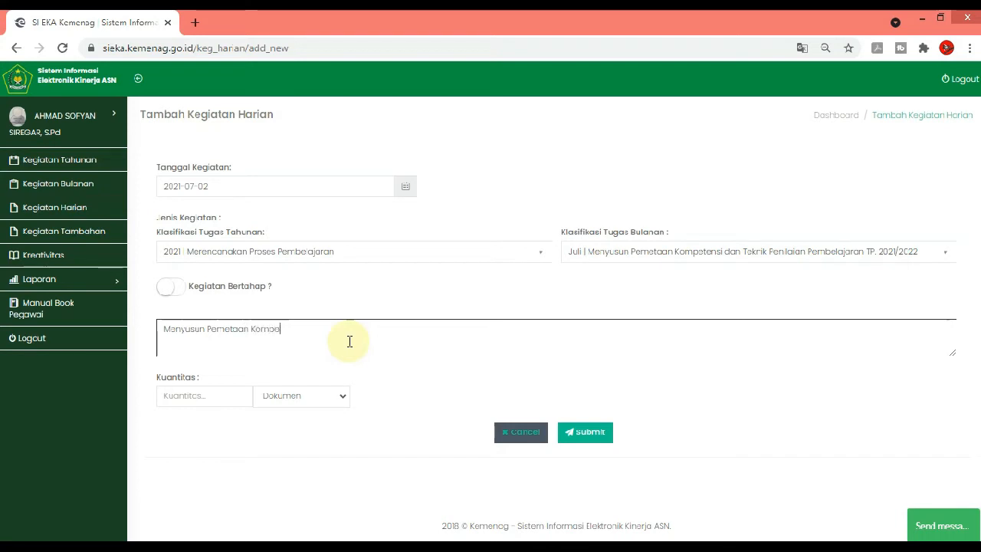
{"action": "type", "text": "tensi d"}
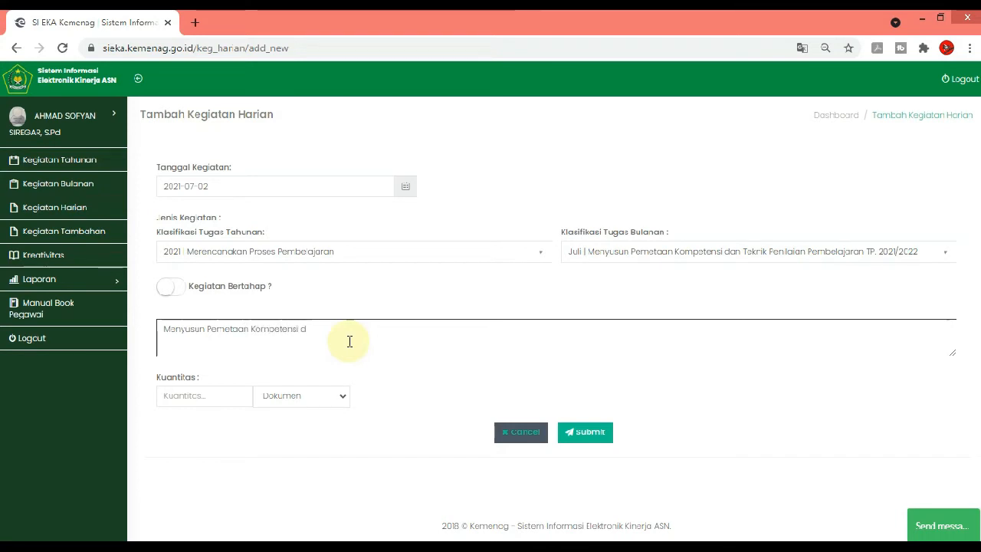
{"action": "type", "text": "an Teknik penilaian Mata"}
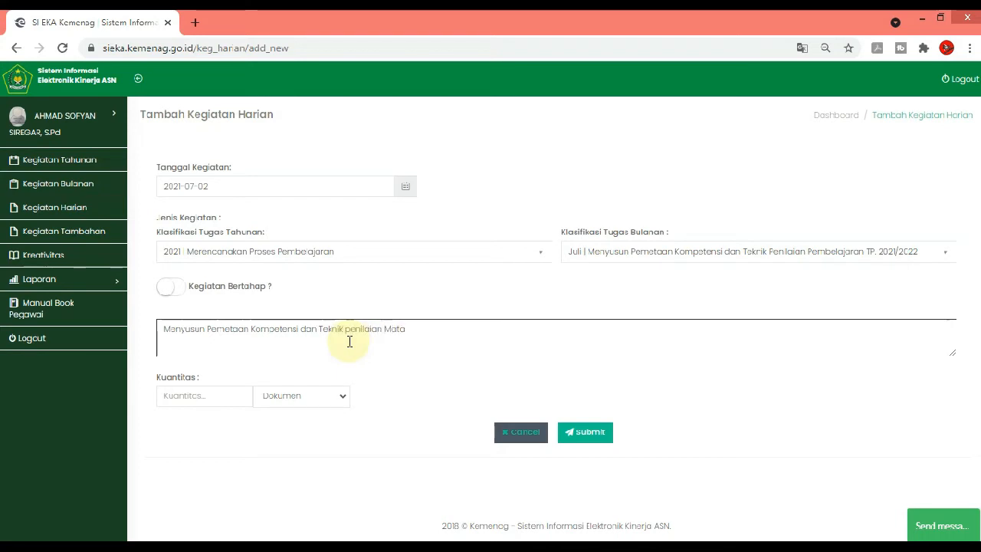
{"action": "key", "text": "BackSpace"}
{"action": "key", "text": "BackSpace"}
{"action": "key", "text": "BackSpace"}
{"action": "type", "text": "ada Mapel Se"}
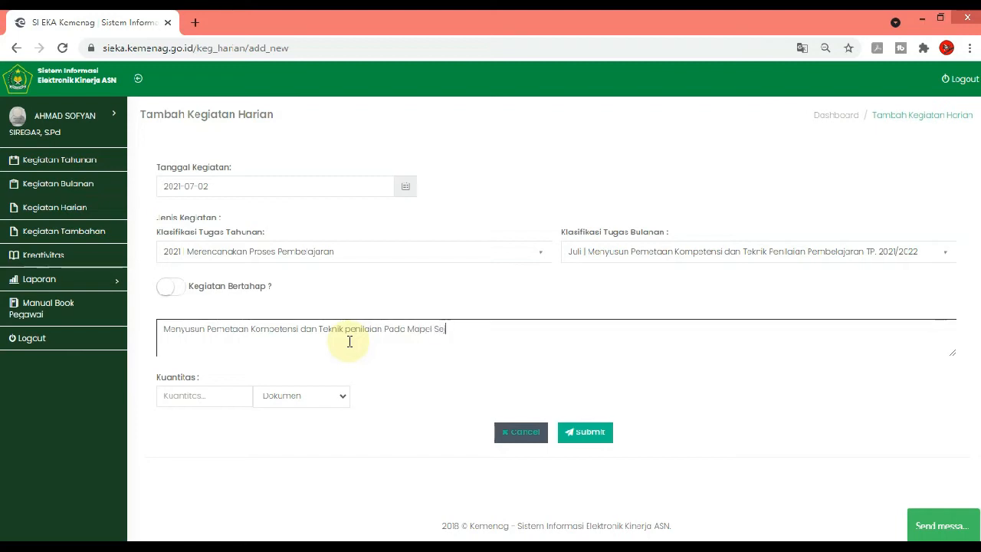
{"action": "type", "text": "jara"}
{"action": "type", "text": "h/Seajrah"}
{"action": "key", "text": "BackSpace"}
{"action": "key", "text": "BackSpace"}
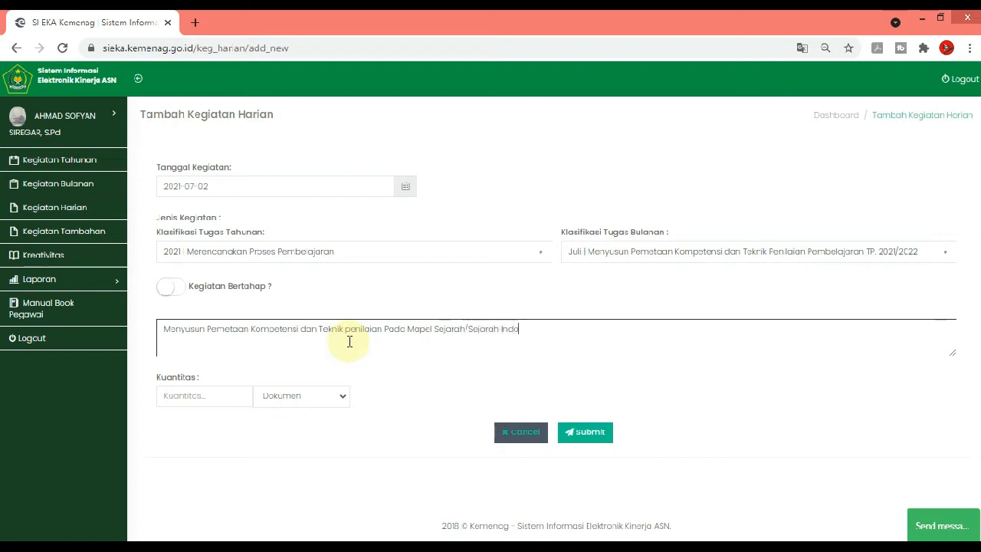
{"action": "type", "text": "nesia Kelas X"}
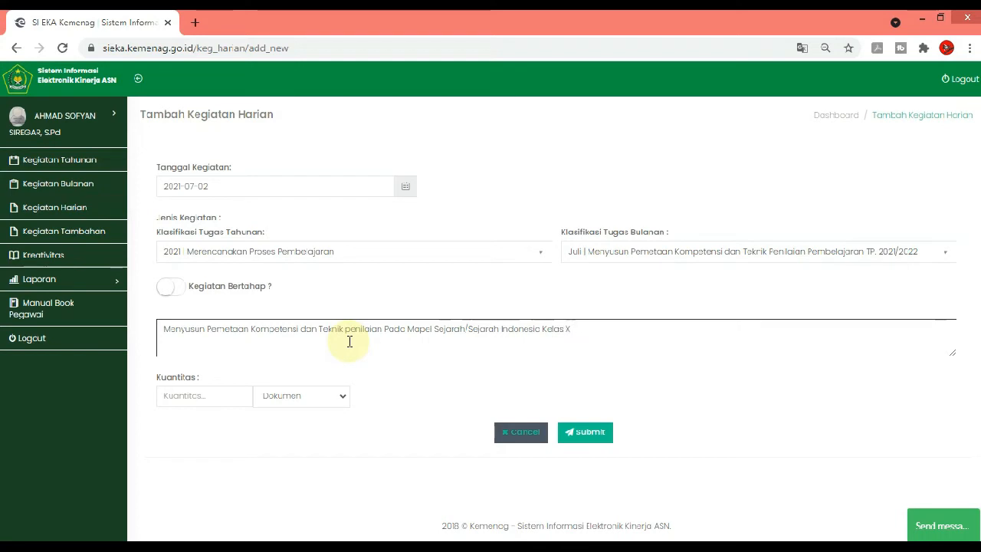
{"action": "type", "text": "I dan XII"}
Submit the 2 July entry with a quantity of 1 and display the daily activity list for Juli 2021
{"action": "left_click", "coordinate": [186, 397]}
{"action": "left_click", "coordinate": [587, 432]}
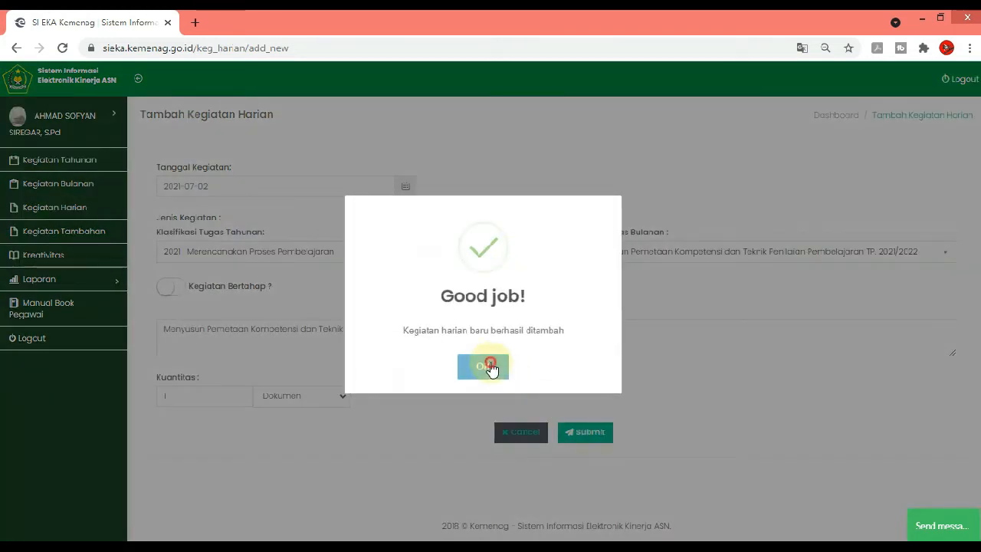
{"action": "left_click", "coordinate": [492, 369]}
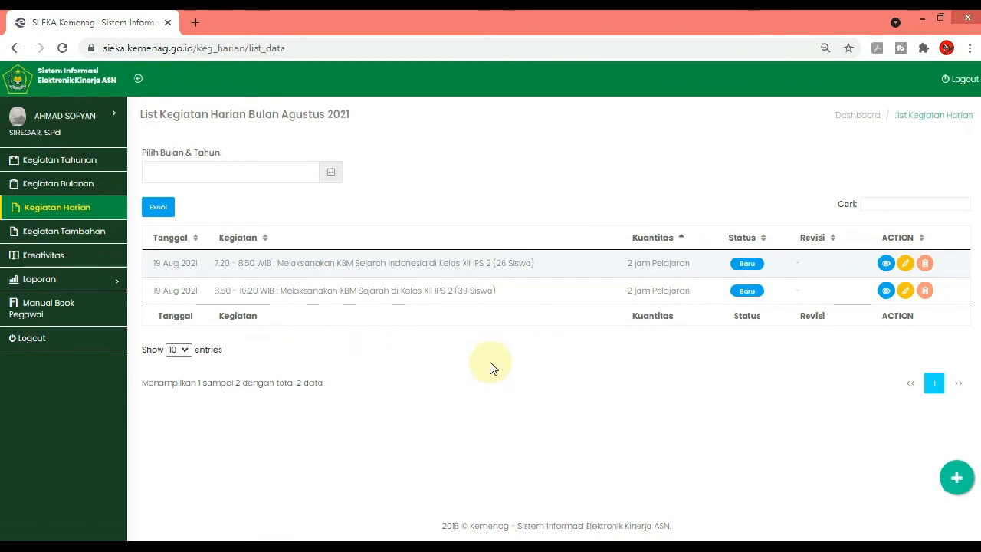
{"action": "left_click", "coordinate": [252, 172]}
{"action": "left_click", "coordinate": [207, 220]}
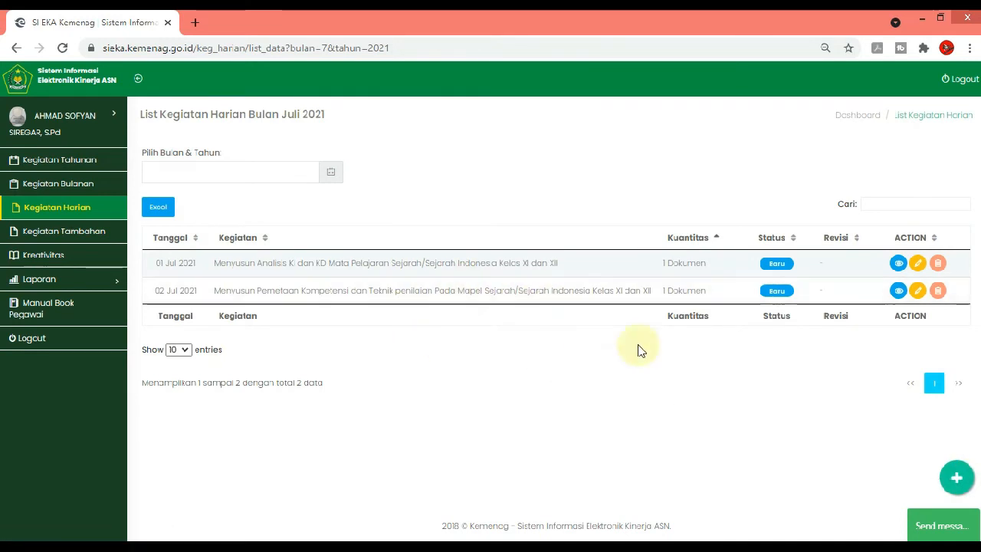
Start another daily activity entry and set its date to 2021-07-03
{"action": "left_click", "coordinate": [956, 481]}
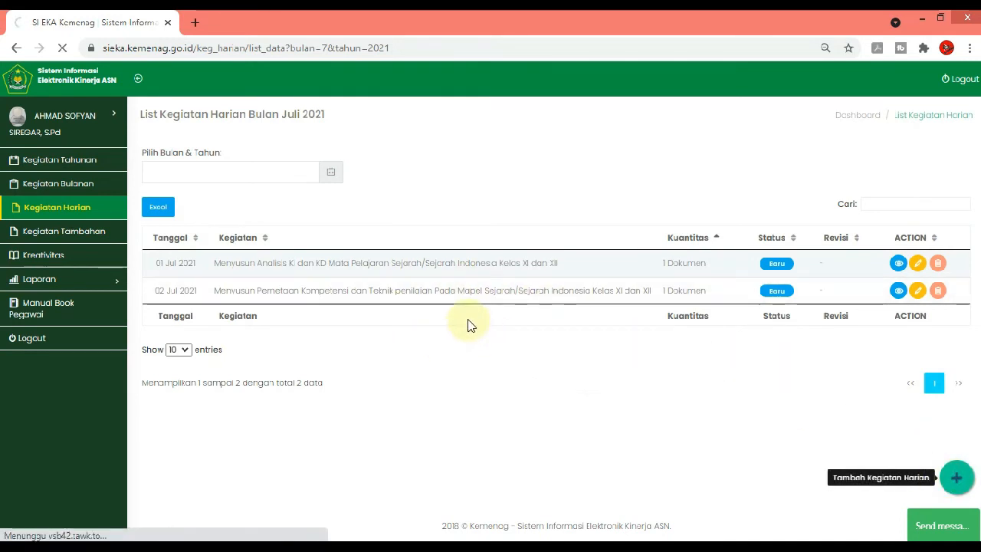
{"action": "left_click", "coordinate": [358, 259]}
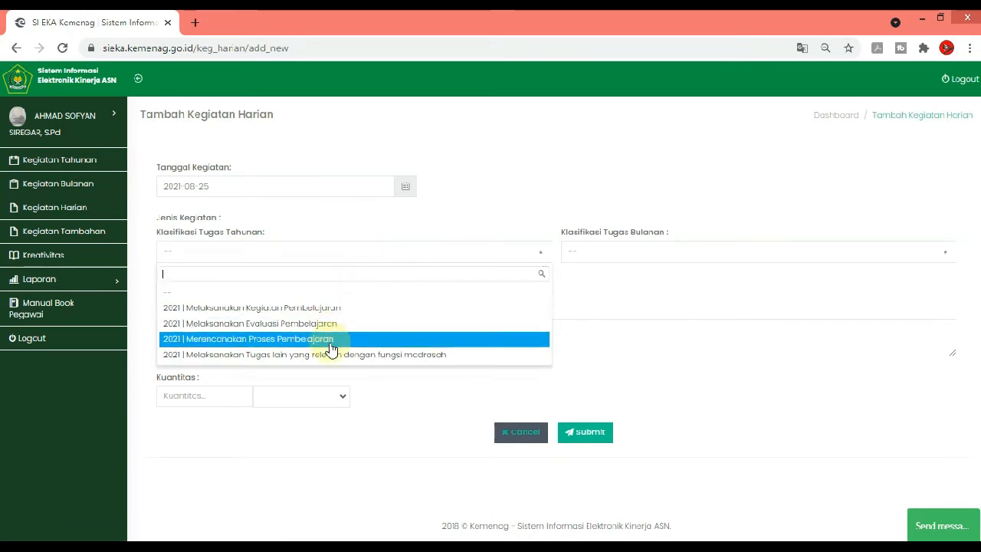
{"action": "left_click", "coordinate": [295, 187]}
{"action": "left_click", "coordinate": [276, 188]}
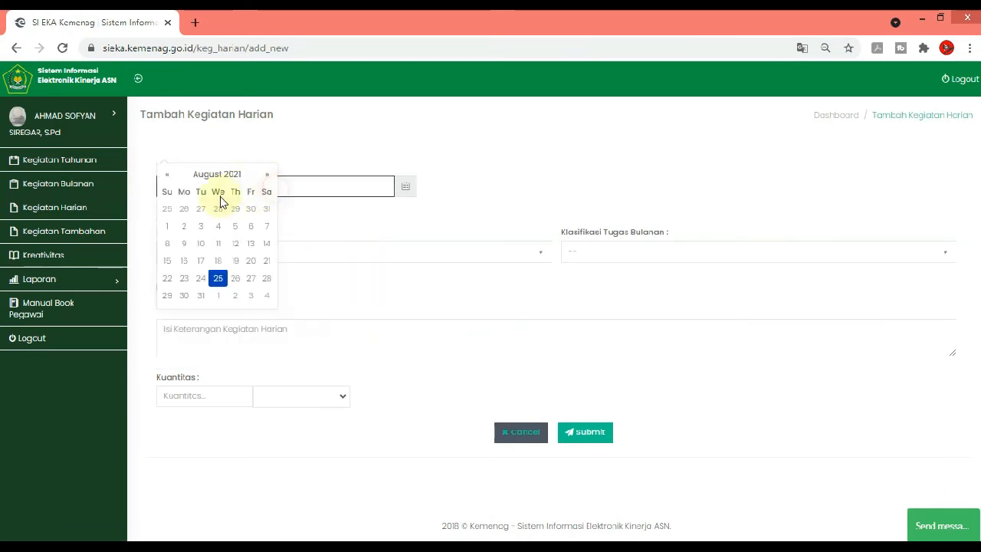
{"action": "left_click", "coordinate": [166, 178]}
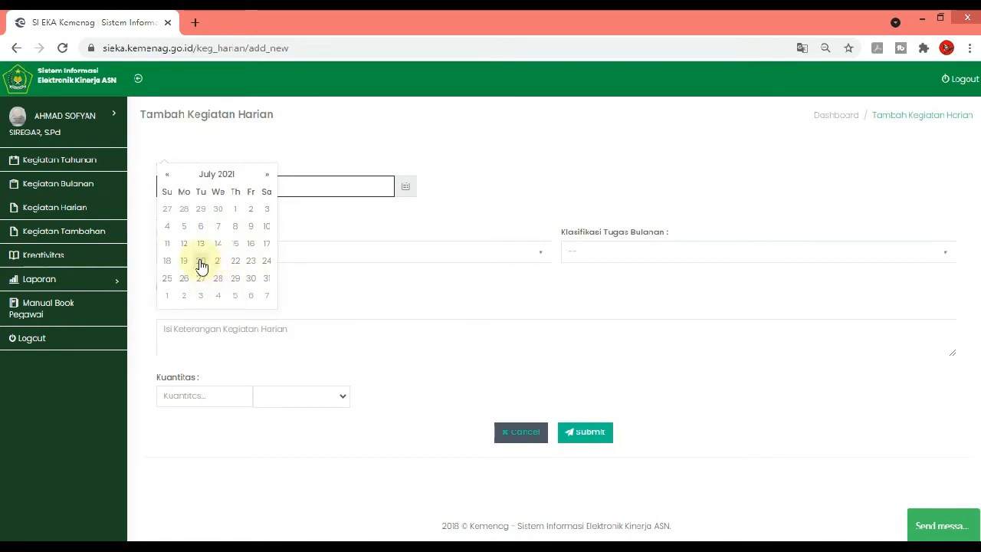
{"action": "left_click", "coordinate": [265, 212]}
Classify the daily activity under annual task "Merencanakan Proses Pembelajaran" and monthly task "Menyusun KKM Pembelajaran TP. 2021/2022"
{"action": "left_click", "coordinate": [308, 251]}
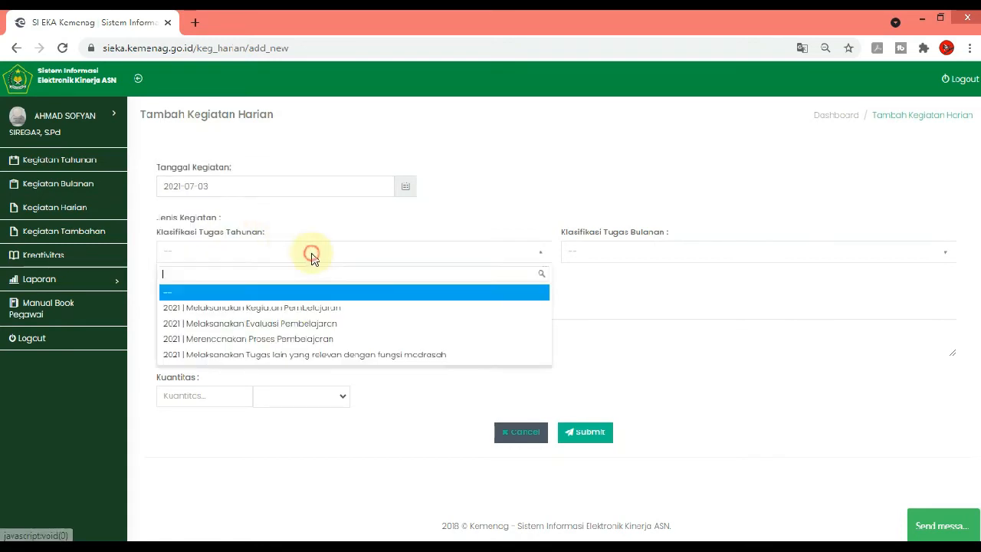
{"action": "left_click", "coordinate": [299, 342]}
{"action": "left_click", "coordinate": [614, 252]}
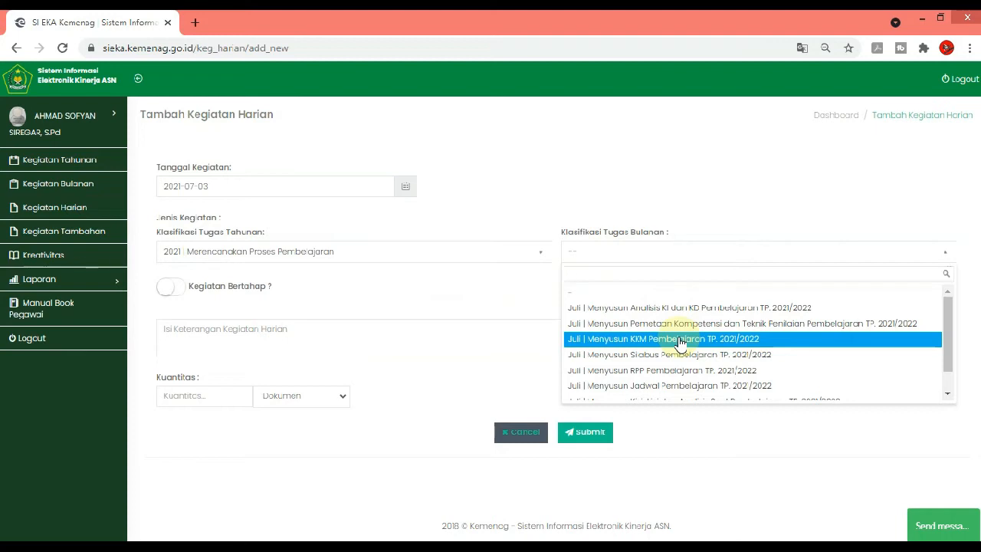
{"action": "left_click", "coordinate": [680, 343]}
Describe the daily activity as "Menyusun KKM Pembelajaran Sejarah/Sejarah Indonesia Kelas XI dan XII"
{"action": "left_click", "coordinate": [443, 336]}
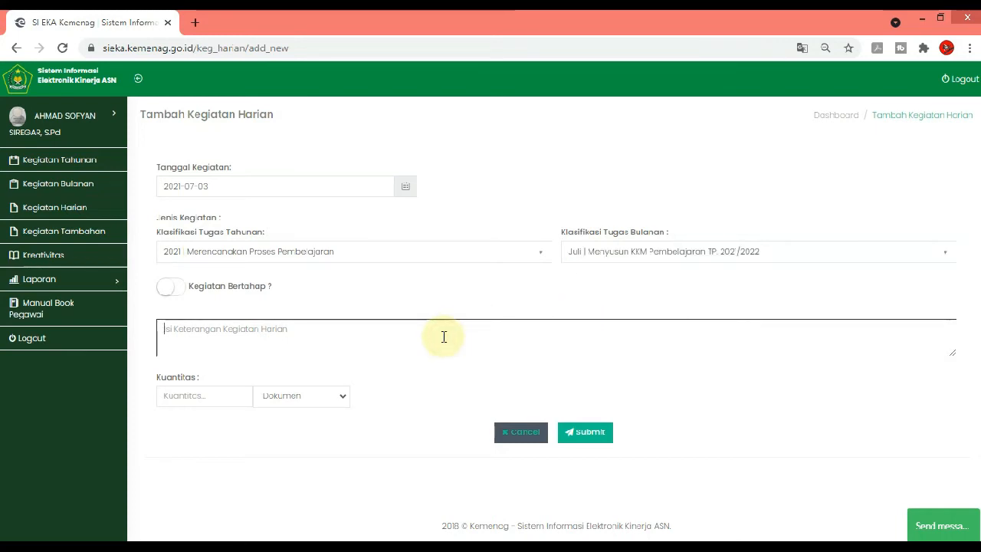
{"action": "type", "text": "M"}
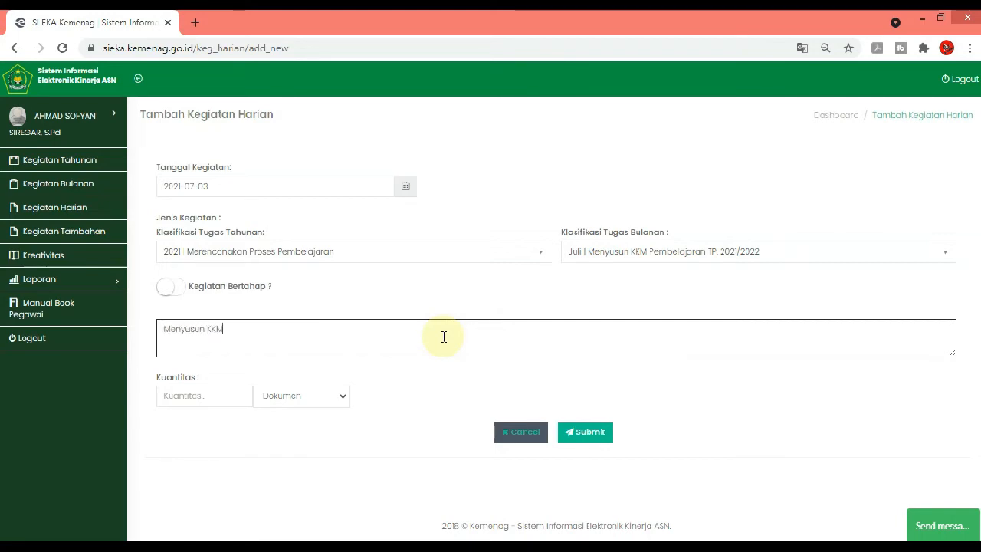
{"action": "type", "text": "anyusun KKM Pembel"}
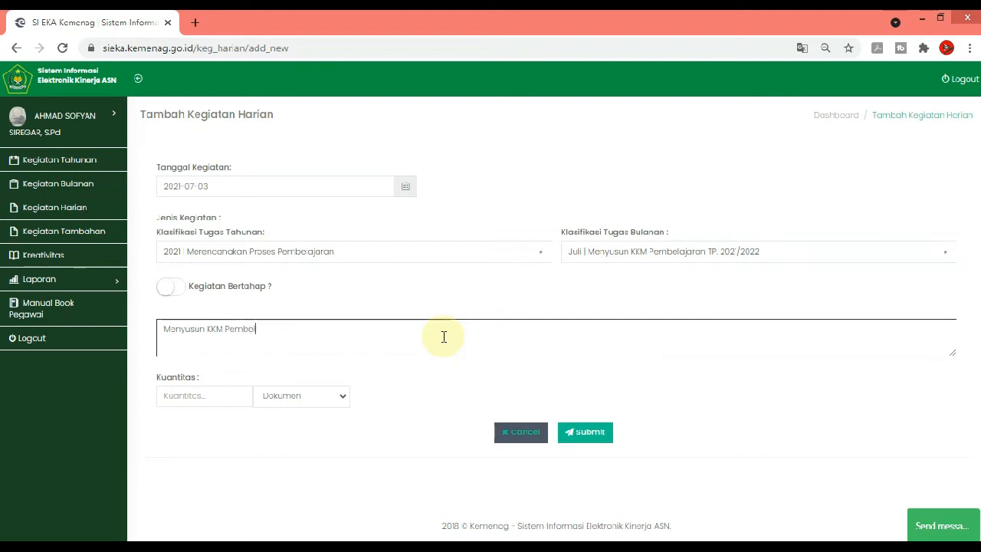
{"action": "type", "text": "ajaran"}
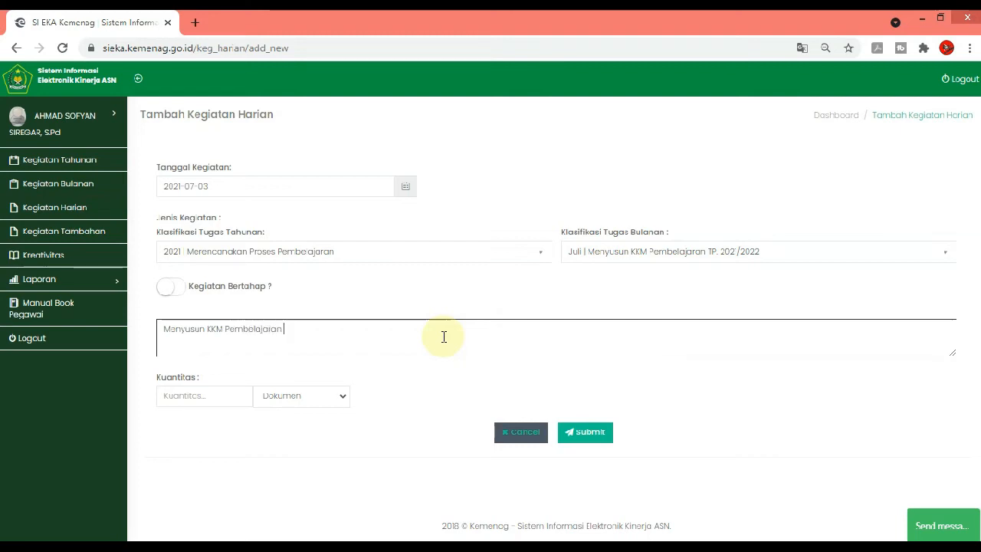
{"action": "type", "text": " Sejarah Ke"}
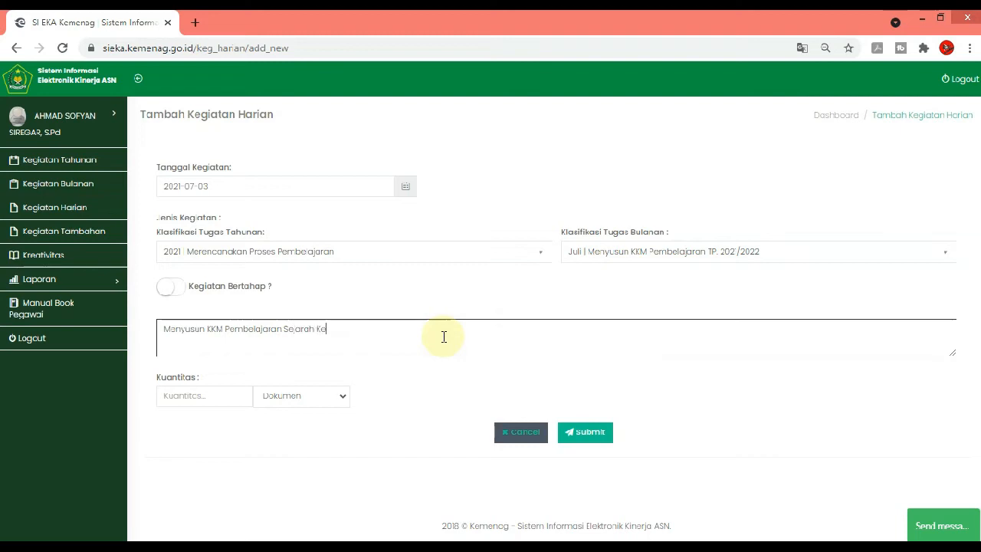
{"action": "key", "text": "BackSpace"}
{"action": "key", "text": "BackSpace"}
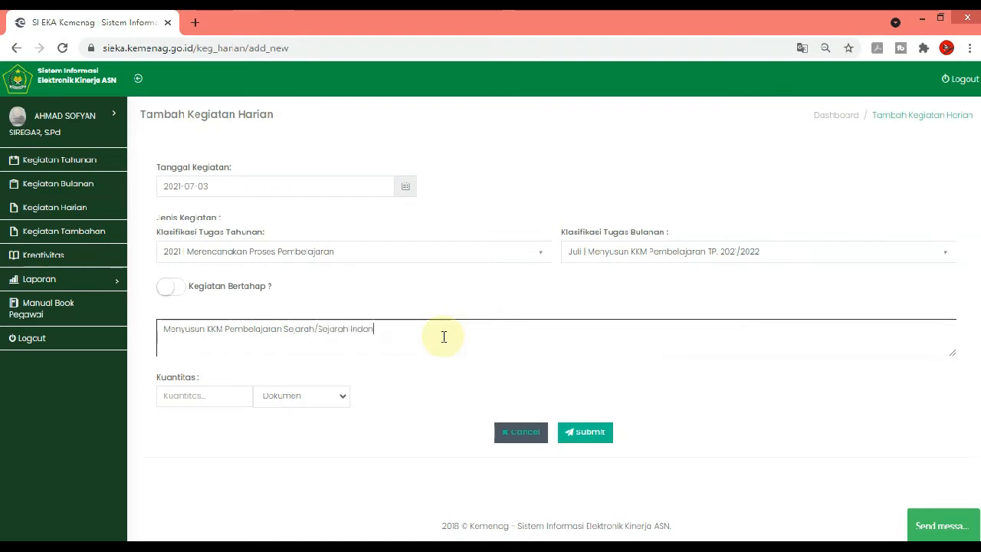
{"action": "type", "text": "Kelas"}
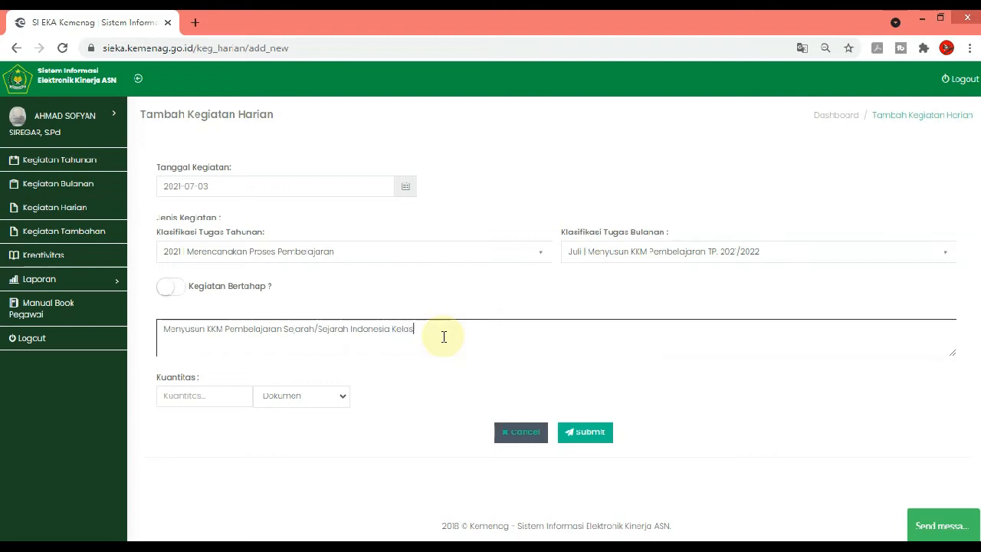
{"action": "type", "text": " XI dan XII"}
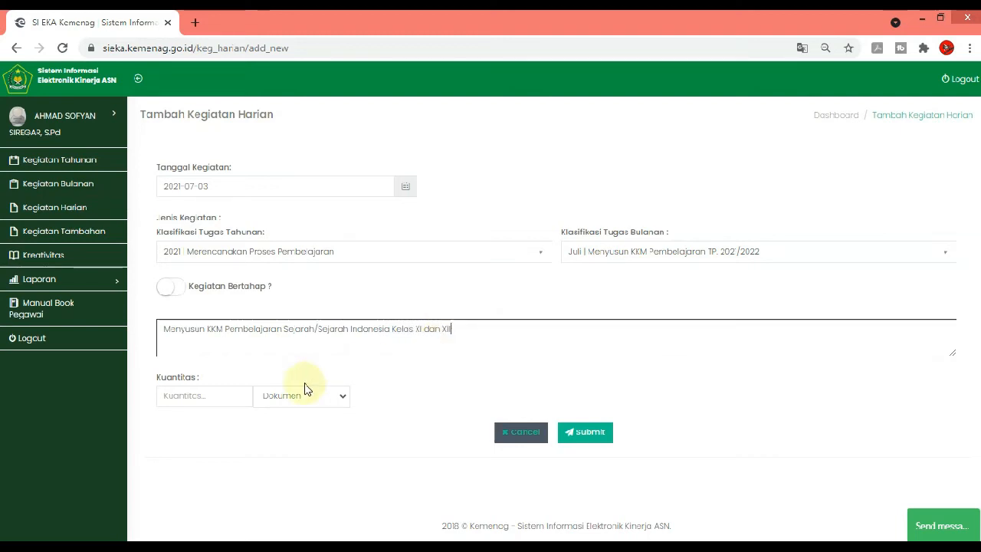
Set the quantity of the 3 July activity to 1 and submit the entry
{"action": "left_click", "coordinate": [215, 395]}
{"action": "type", "text": "1"}
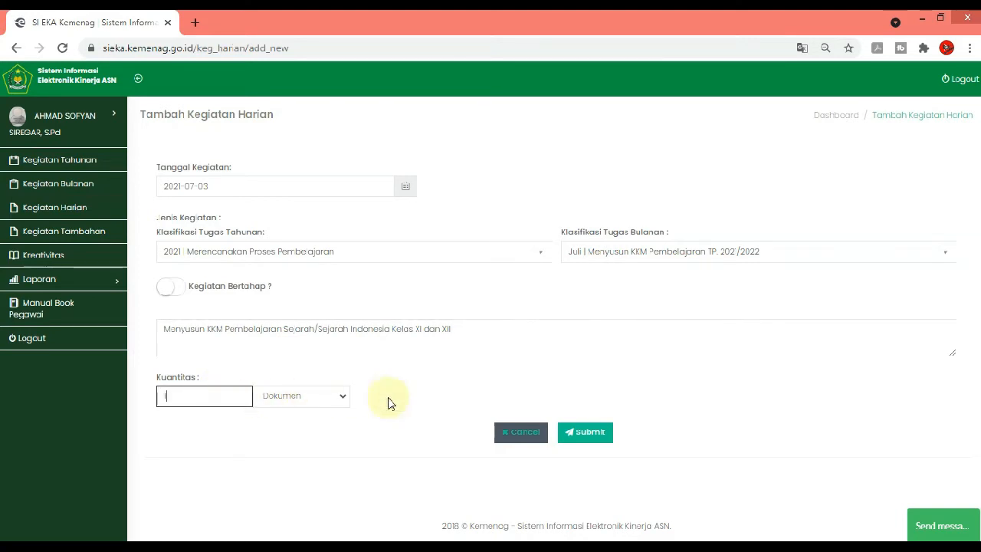
{"action": "left_click", "coordinate": [614, 436]}
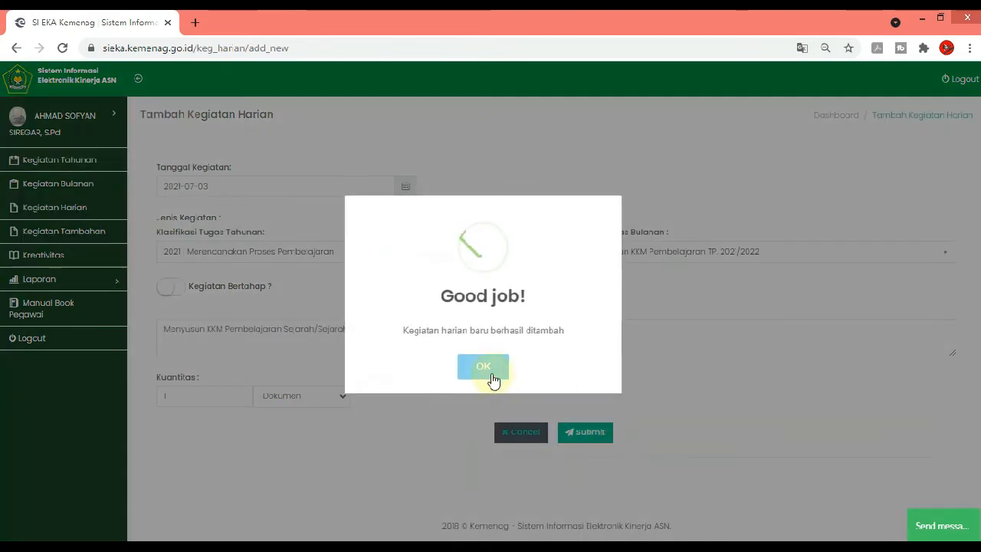
Dismiss the submission confirmation and list the daily activities for July 2021
{"action": "left_click", "coordinate": [491, 368]}
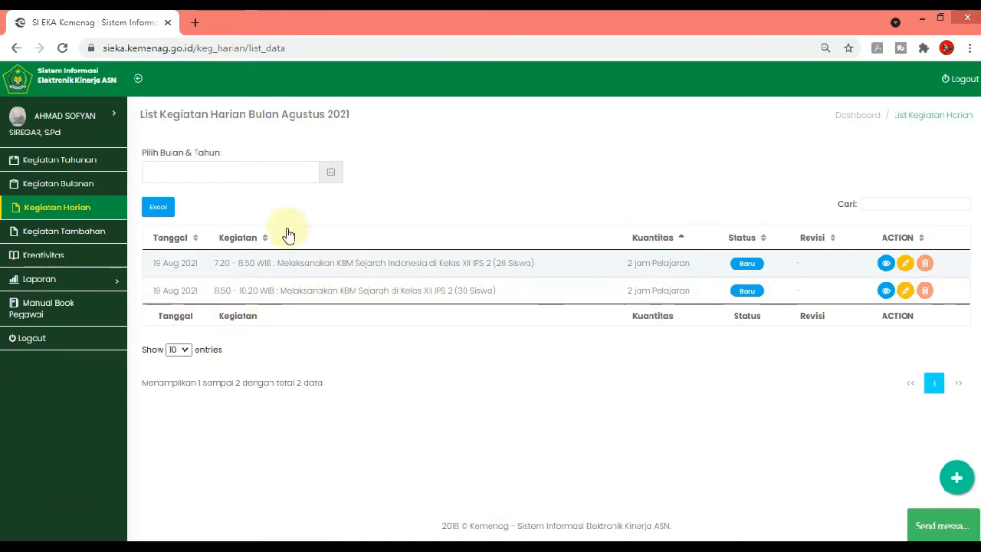
{"action": "left_click", "coordinate": [263, 169]}
{"action": "left_click", "coordinate": [209, 229]}
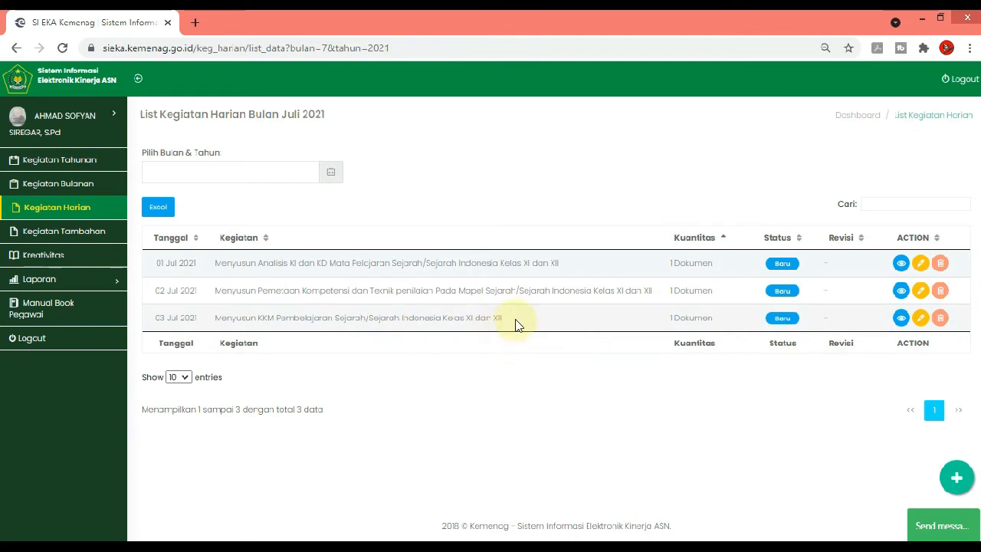
Start a new daily activity entry and set its date to 2021-07-03
{"action": "left_click", "coordinate": [957, 477]}
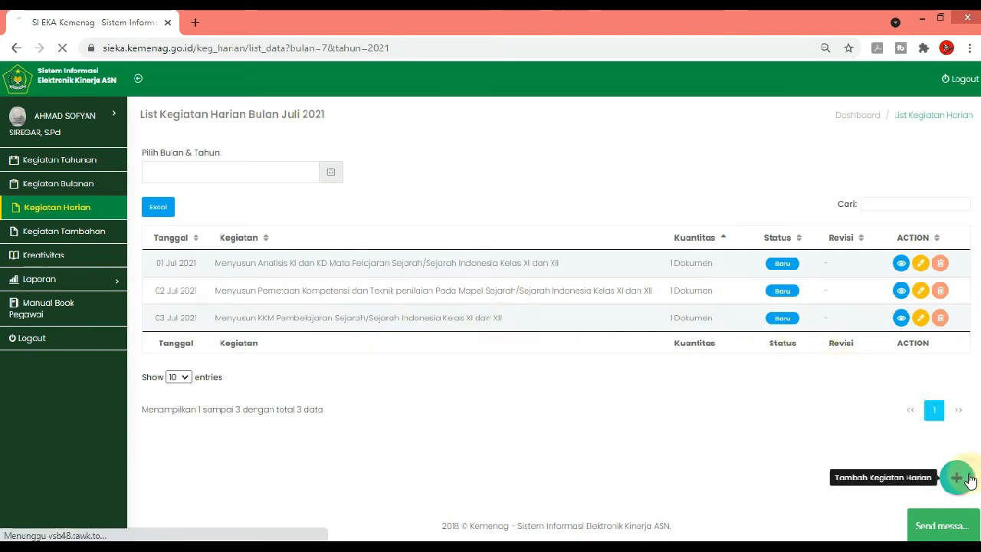
{"action": "left_click", "coordinate": [253, 186]}
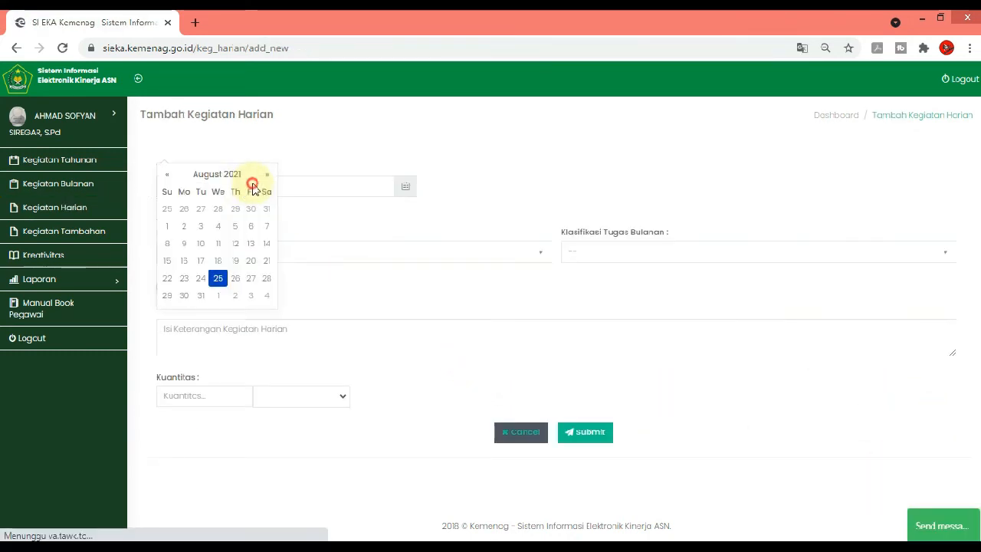
{"action": "left_click", "coordinate": [167, 174]}
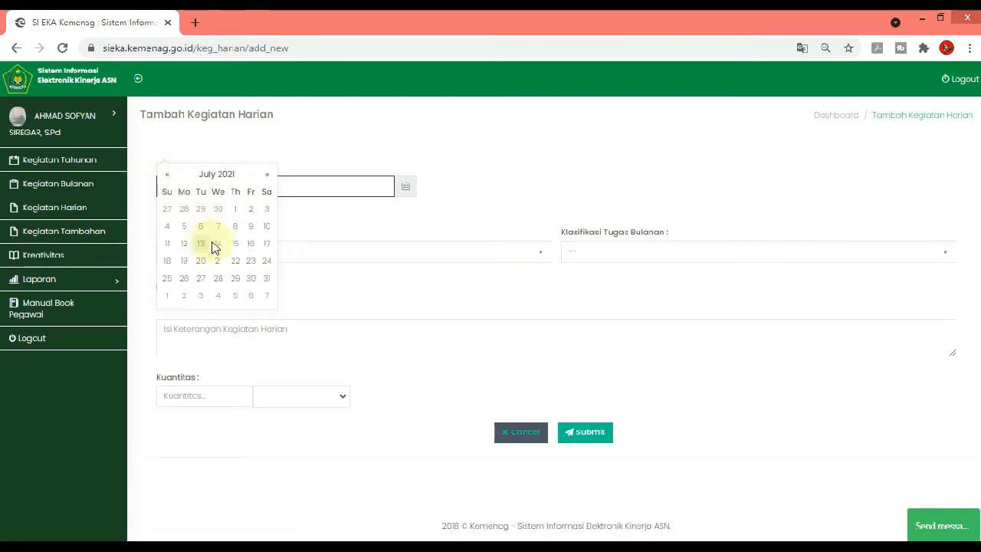
{"action": "left_click", "coordinate": [267, 211]}
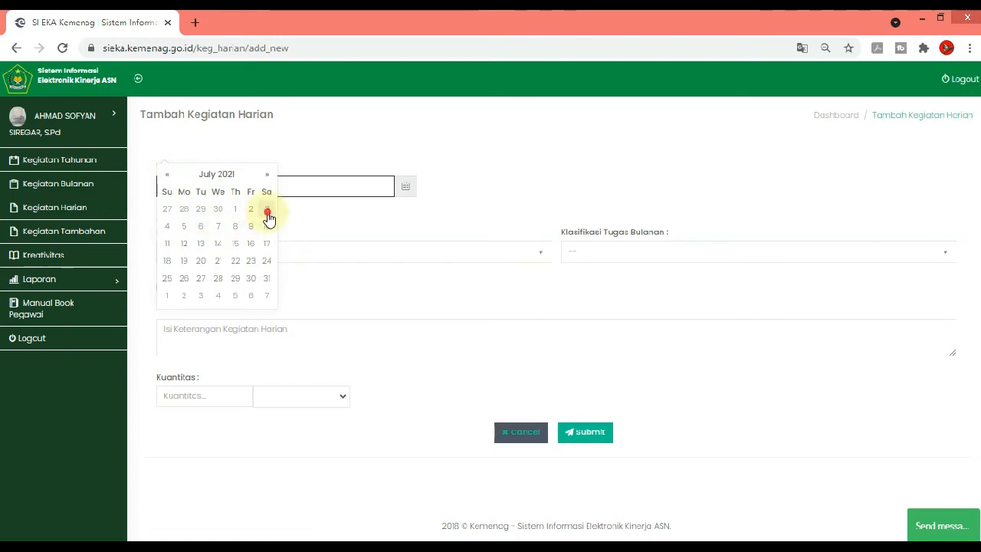
Classify the entry under annual task "Merencanakan Proses Pembelajaran" and July monthly task "Menyusun Jadwal Pembelajaran TP. 2021/2022"
{"action": "left_click", "coordinate": [461, 252]}
{"action": "left_click", "coordinate": [325, 339]}
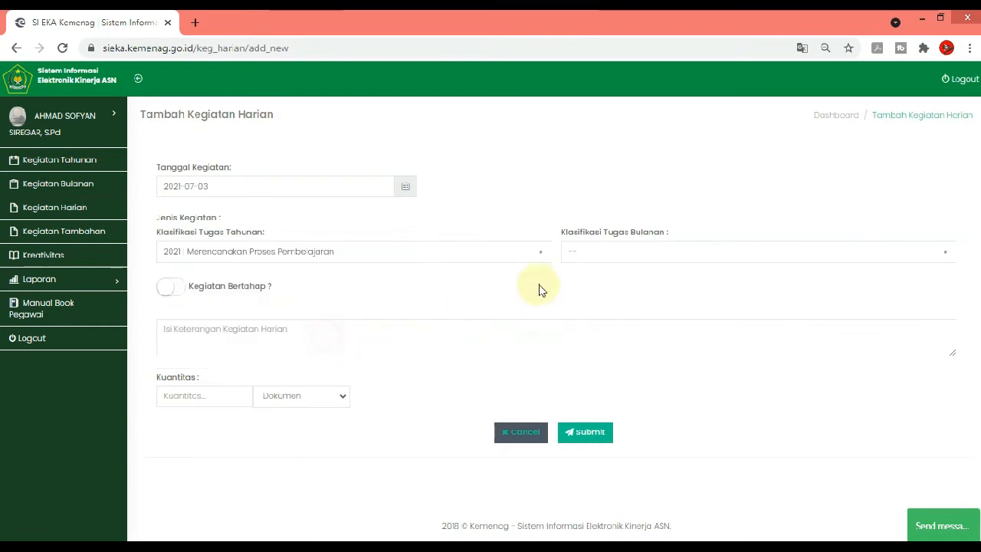
{"action": "left_click", "coordinate": [598, 252]}
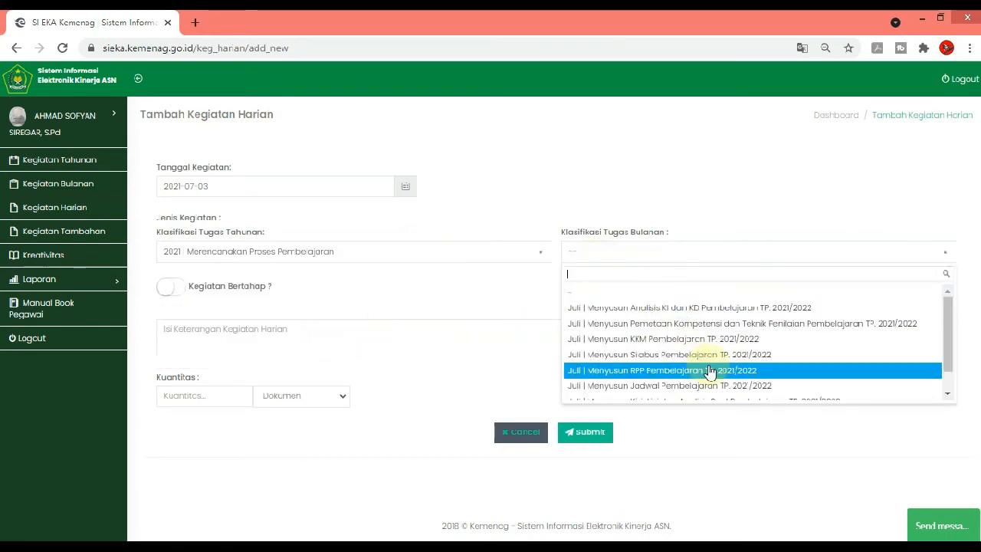
{"action": "scroll", "coordinate": [704, 364], "scroll_direction": "down", "scroll_amount": 1}
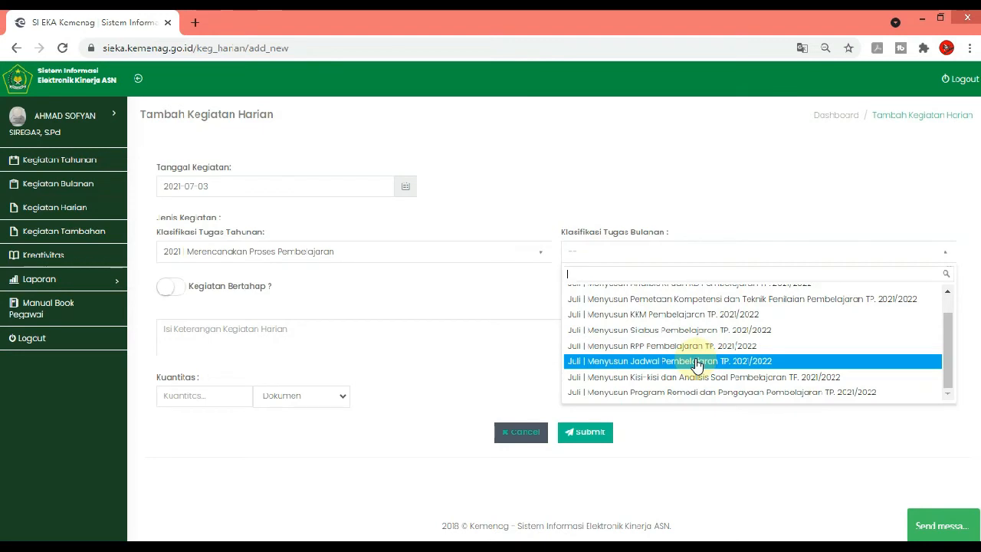
{"action": "left_click", "coordinate": [696, 364]}
Describe the daily activity as "Menyusun jadwal/Roster Mata pelajaran Sejarah/Sejarah Indonesia Kelas XI dan XII"
{"action": "left_click", "coordinate": [321, 333]}
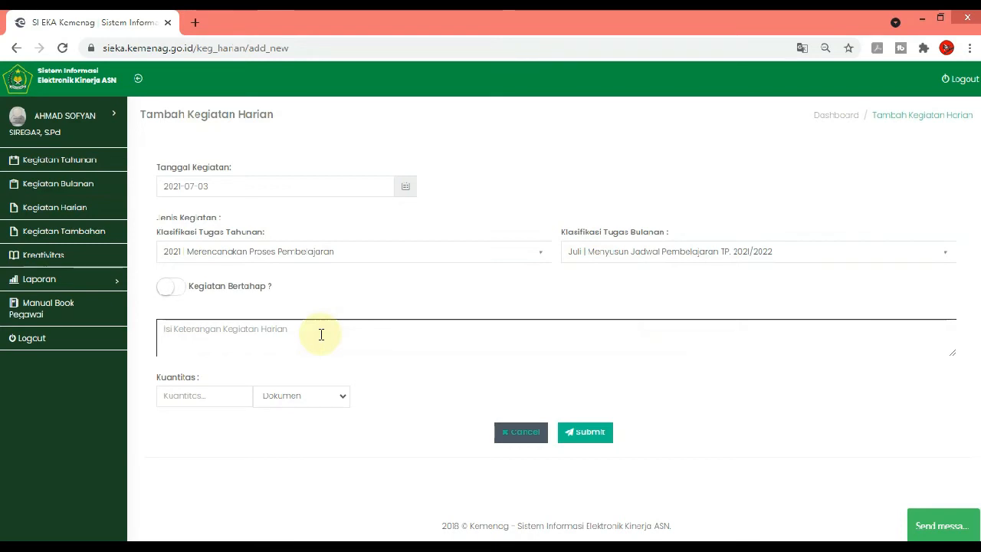
{"action": "type", "text": "M"}
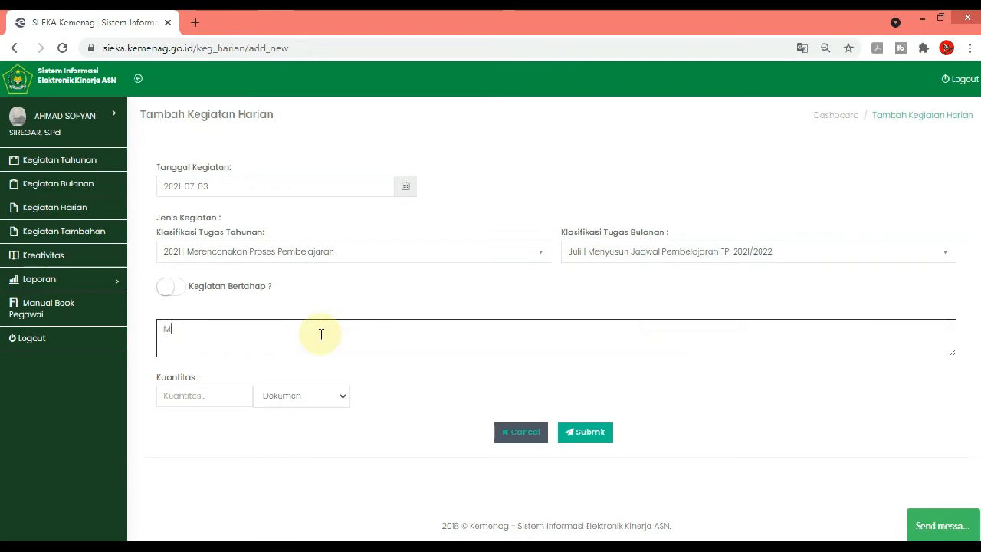
{"action": "type", "text": "an"}
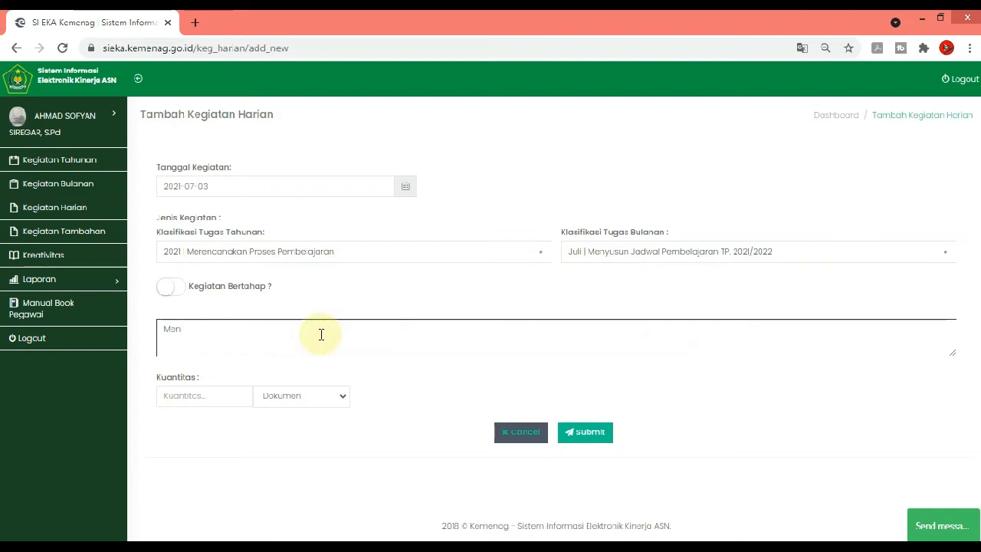
{"action": "type", "text": "yusun ja"}
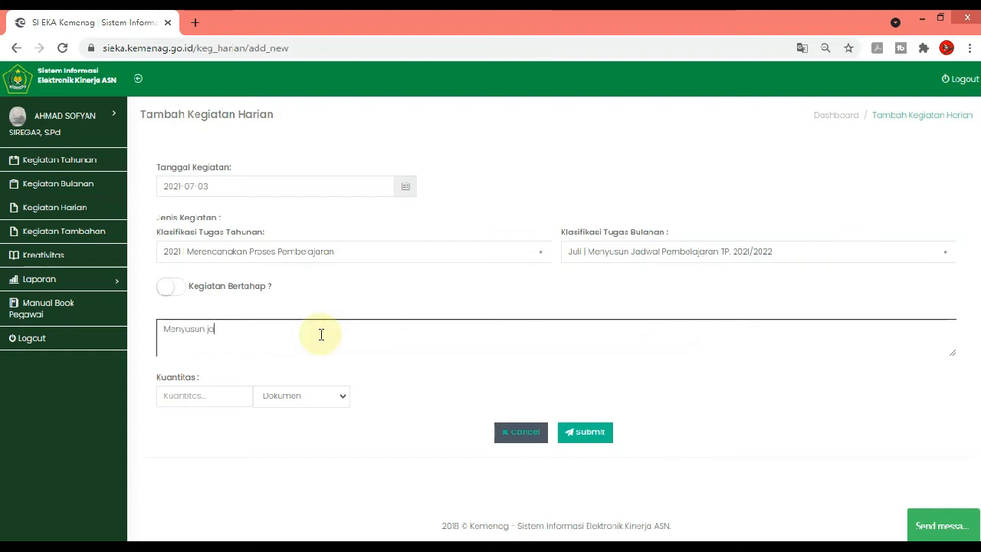
{"action": "type", "text": "daw"}
{"action": "type", "text": "l"}
{"action": "key", "text": "BackSpace"}
{"action": "type", "text": "/Roster Pelajara"}
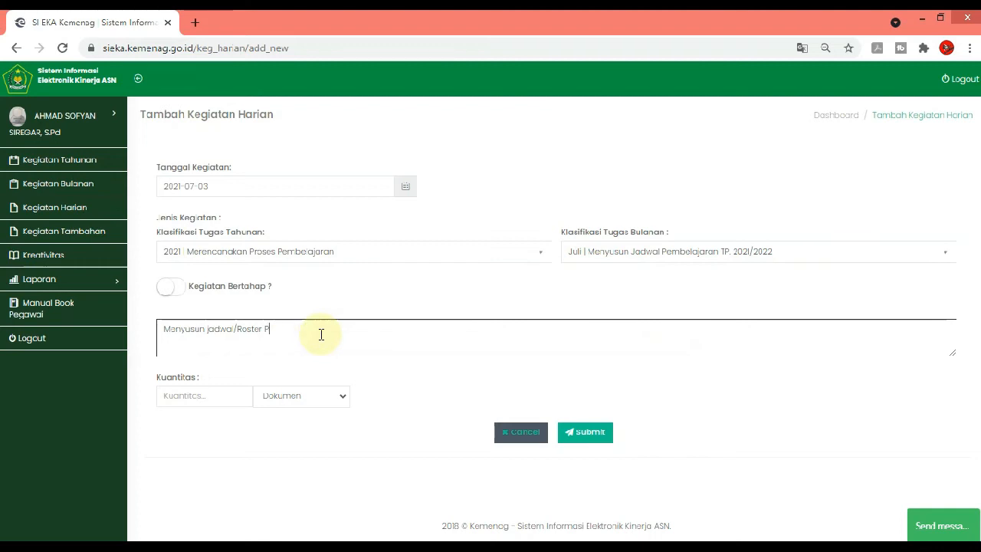
{"action": "key", "text": "BackSpace"}
{"action": "type", "text": "M"}
{"action": "type", "text": "a pelajaran Sejarah/Sejearah"}
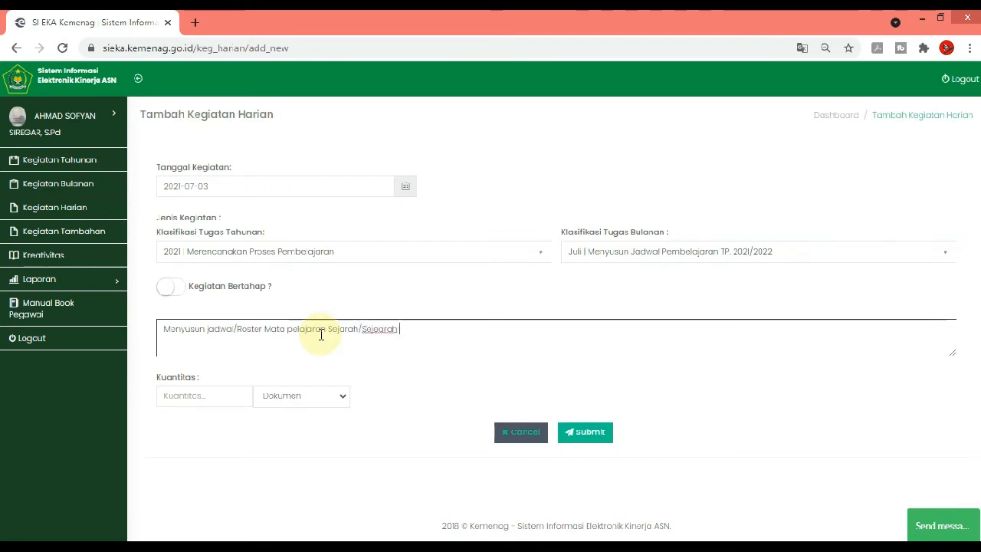
{"action": "key", "text": "BackSpace"}
{"action": "key", "text": "BackSpace"}
{"action": "key", "text": "BackSpace"}
{"action": "type", "text": "arah"}
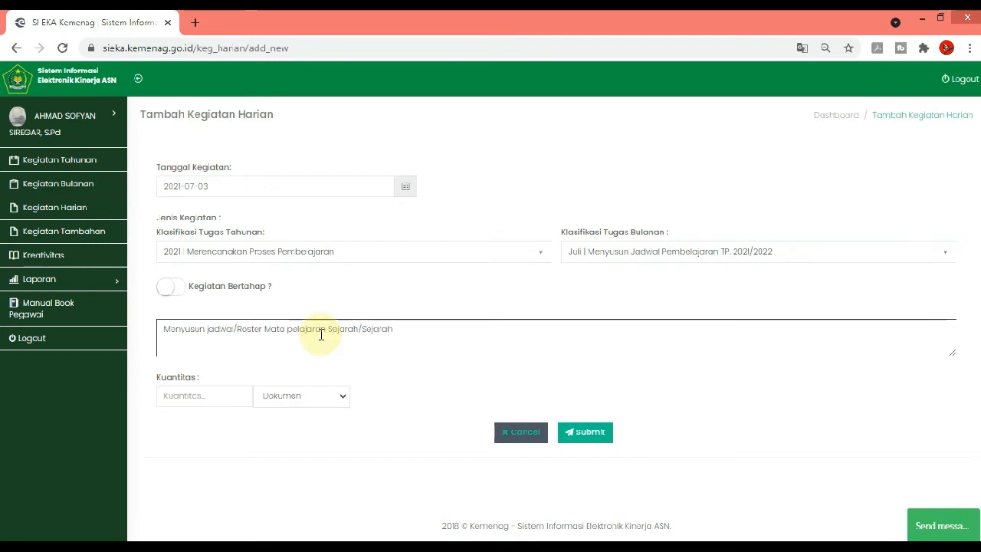
{"action": "type", "text": " Ind"}
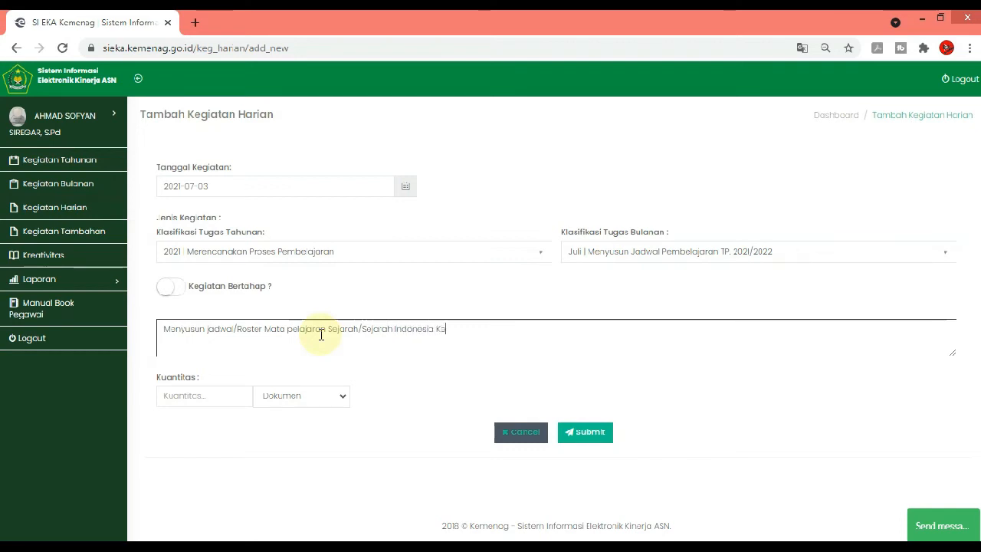
{"action": "type", "text": "onesia Kelas XI dan XII"}
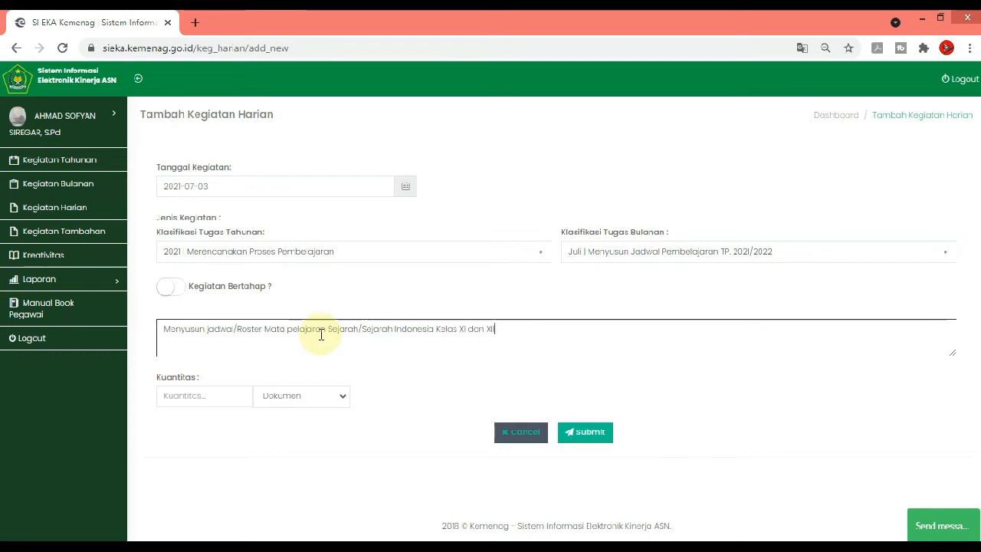
Set the quantity of the lesson schedule activity to 1 and submit the entry
{"action": "left_click", "coordinate": [232, 395]}
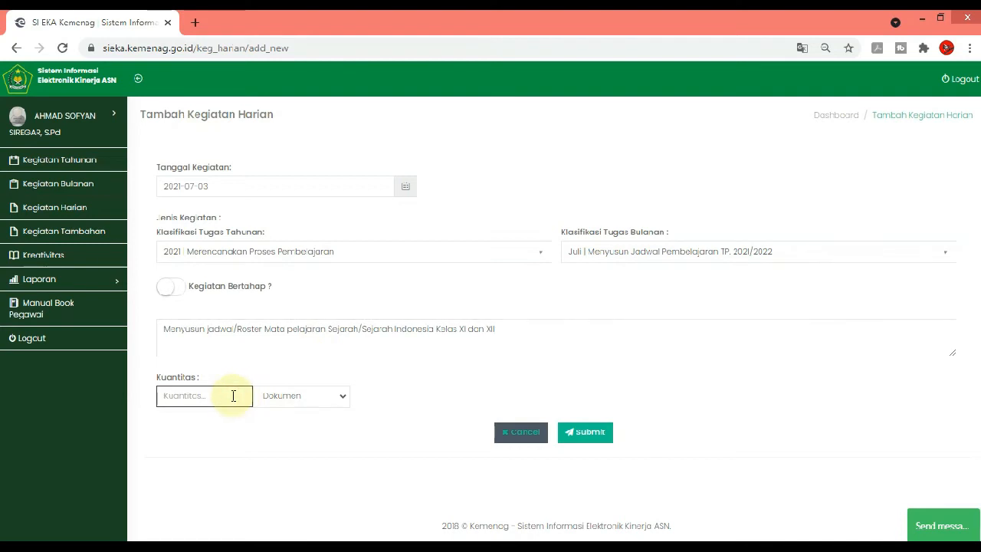
{"action": "type", "text": "1"}
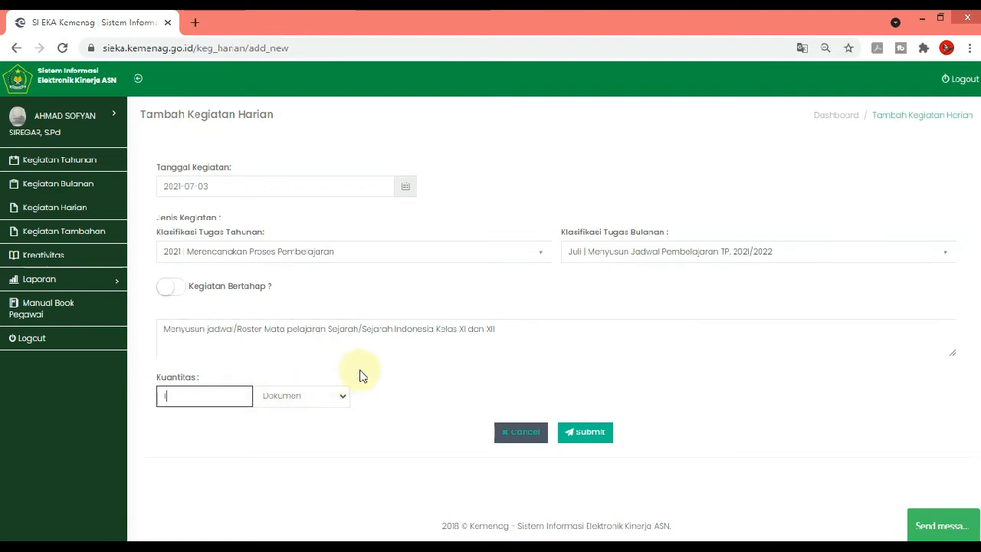
{"action": "left_click", "coordinate": [580, 432]}
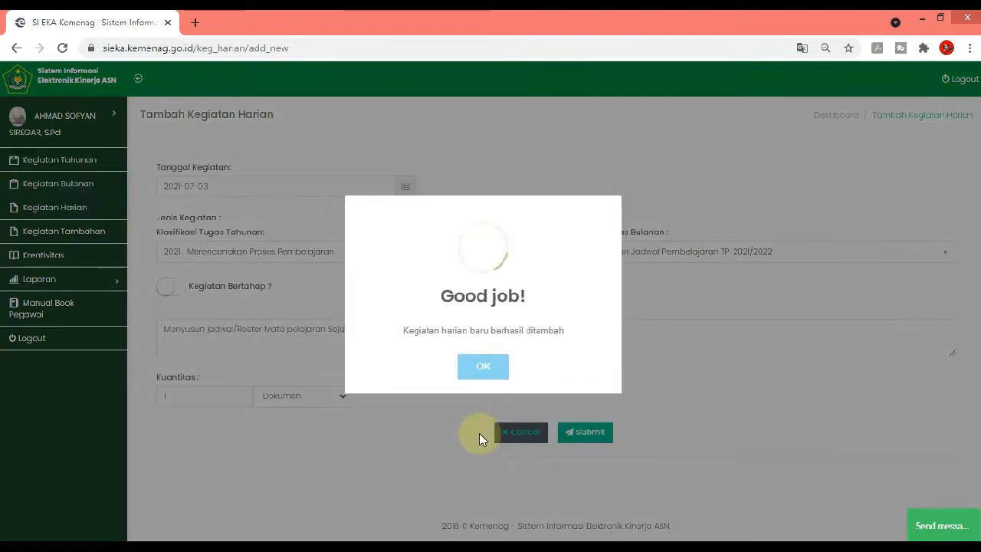
Close the success message and filter the daily activity list to July 2021 to check the submitted schedule entry
{"action": "left_click", "coordinate": [477, 355]}
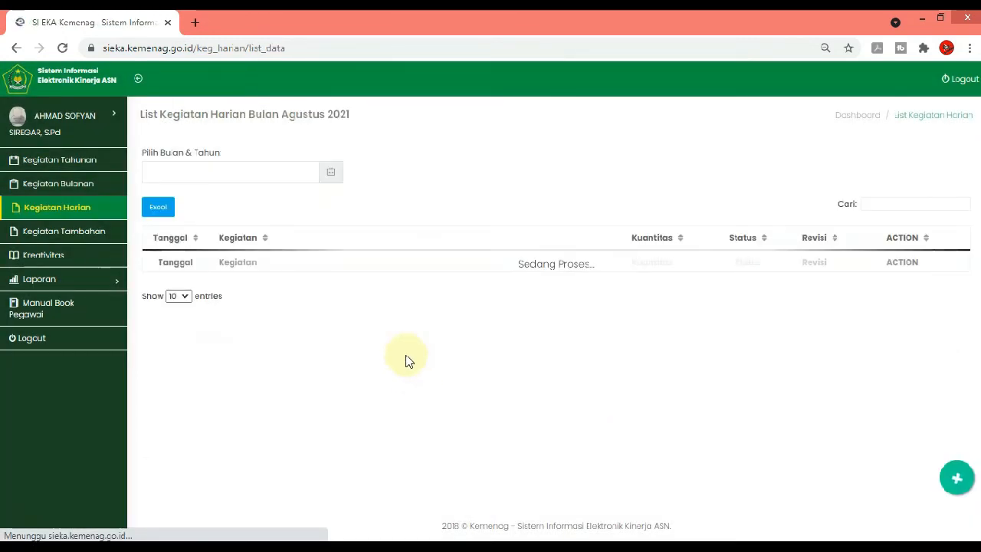
{"action": "left_click", "coordinate": [230, 180]}
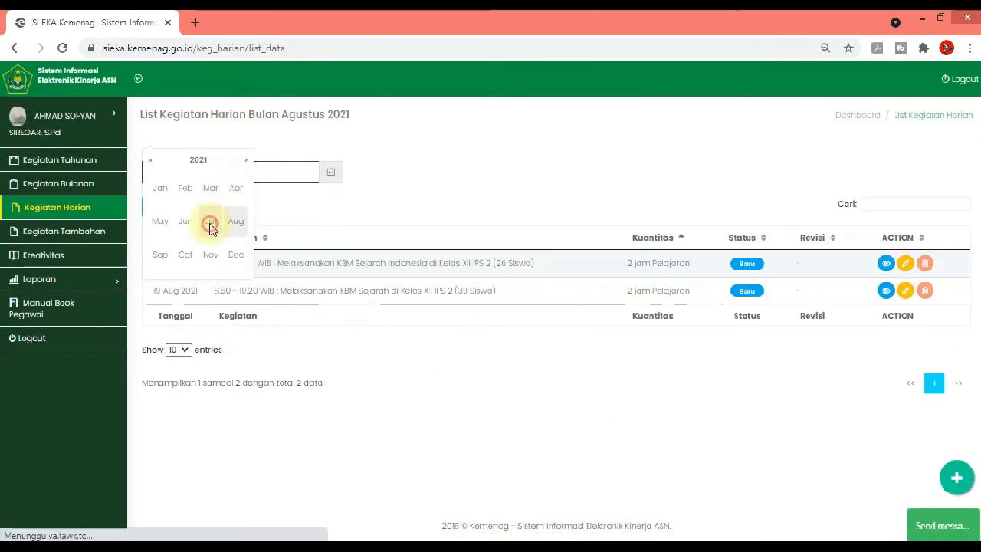
{"action": "left_click", "coordinate": [208, 221]}
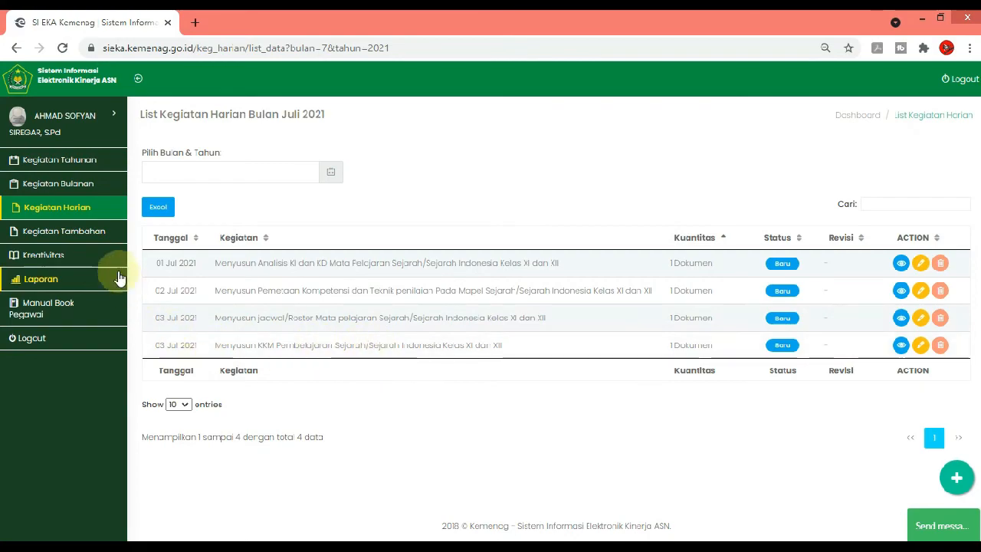
Examine the July 2021 monthly activities, comparing target and realised quantities, percentages and achievement status for each task
{"action": "left_click", "coordinate": [80, 184]}
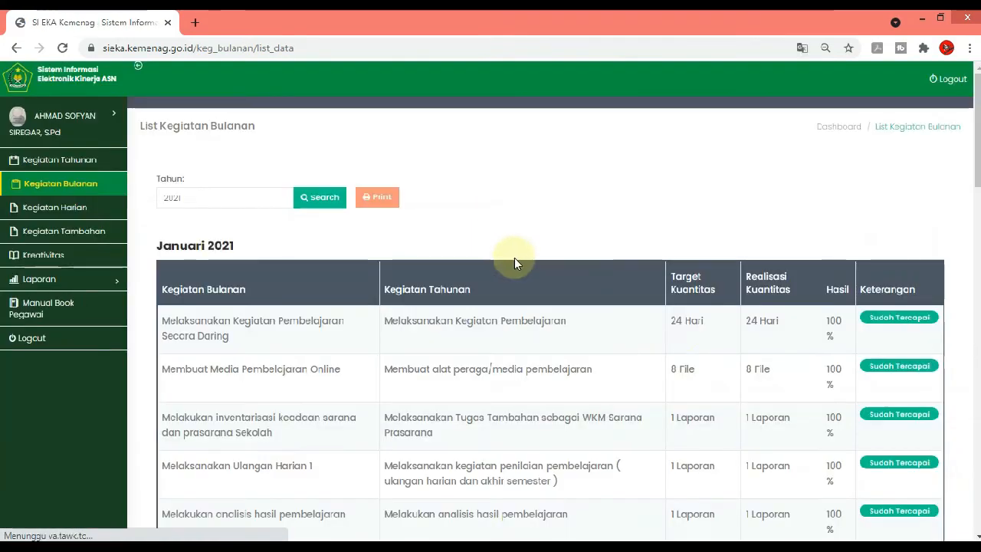
{"action": "scroll", "coordinate": [507, 383], "scroll_direction": "down", "scroll_amount": 15}
{"action": "scroll", "coordinate": [575, 429], "scroll_direction": "down", "scroll_amount": 10}
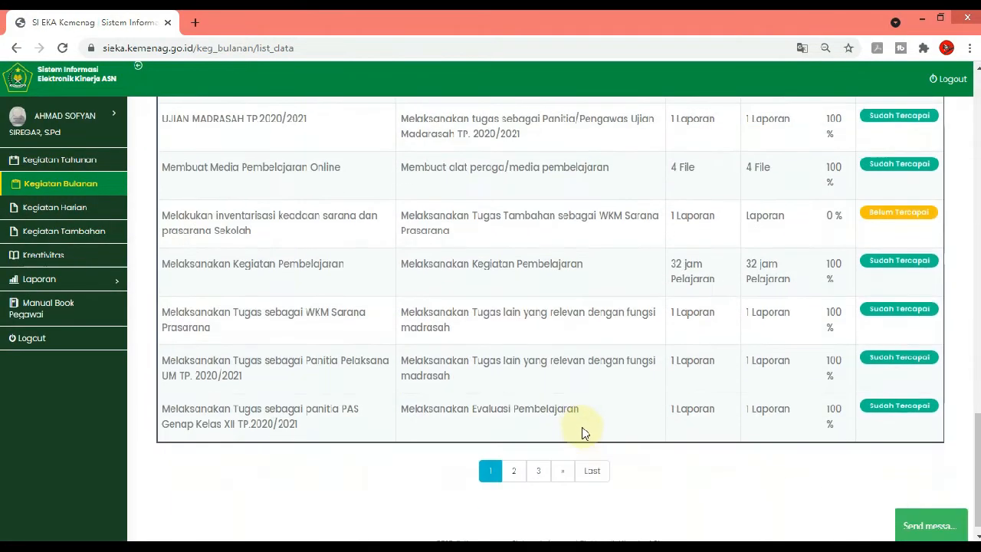
{"action": "left_click", "coordinate": [541, 455]}
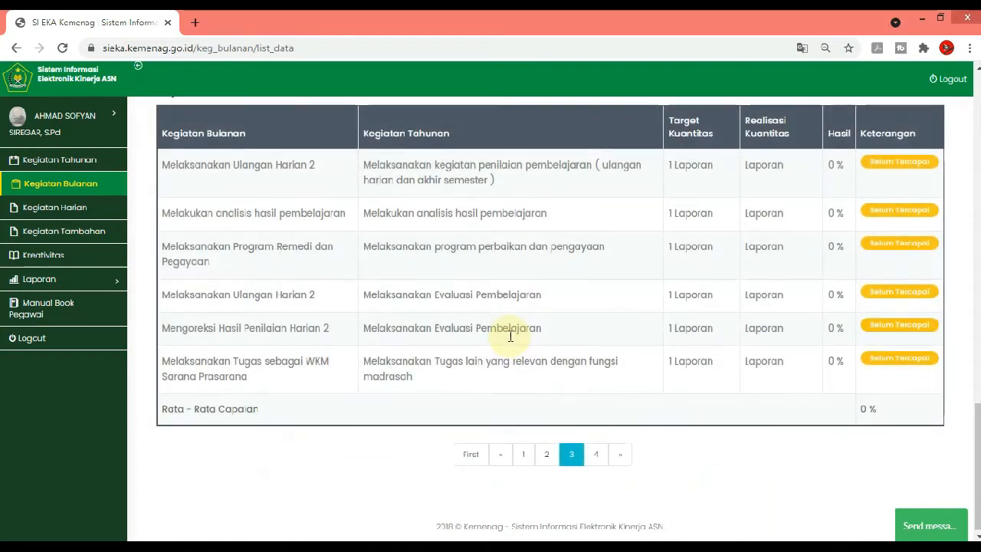
{"action": "scroll", "coordinate": [508, 333], "scroll_direction": "up", "scroll_amount": 10}
{"action": "scroll", "coordinate": [510, 335], "scroll_direction": "up", "scroll_amount": 4}
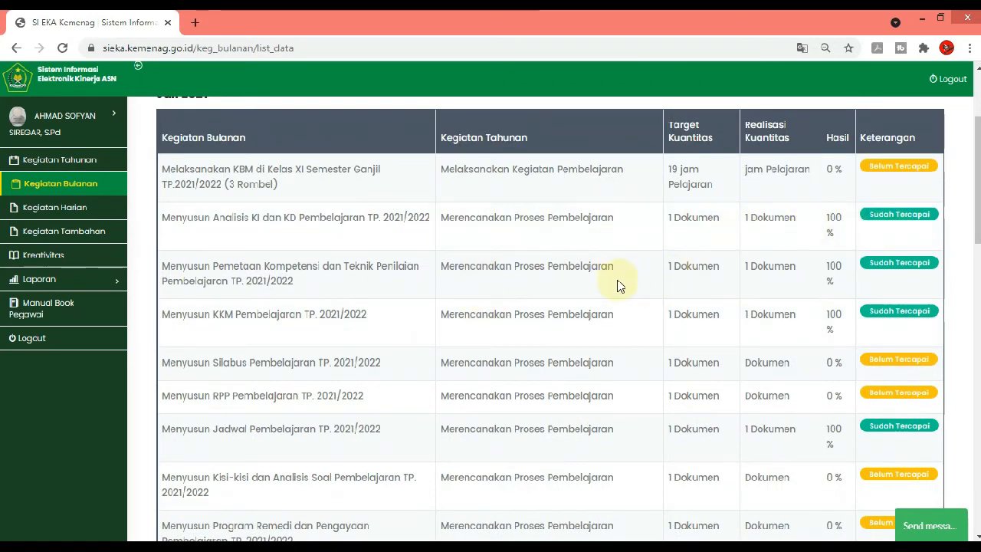
{"action": "scroll", "coordinate": [876, 336], "scroll_direction": "down", "scroll_amount": 1}
{"action": "scroll", "coordinate": [873, 345], "scroll_direction": "down", "scroll_amount": 1}
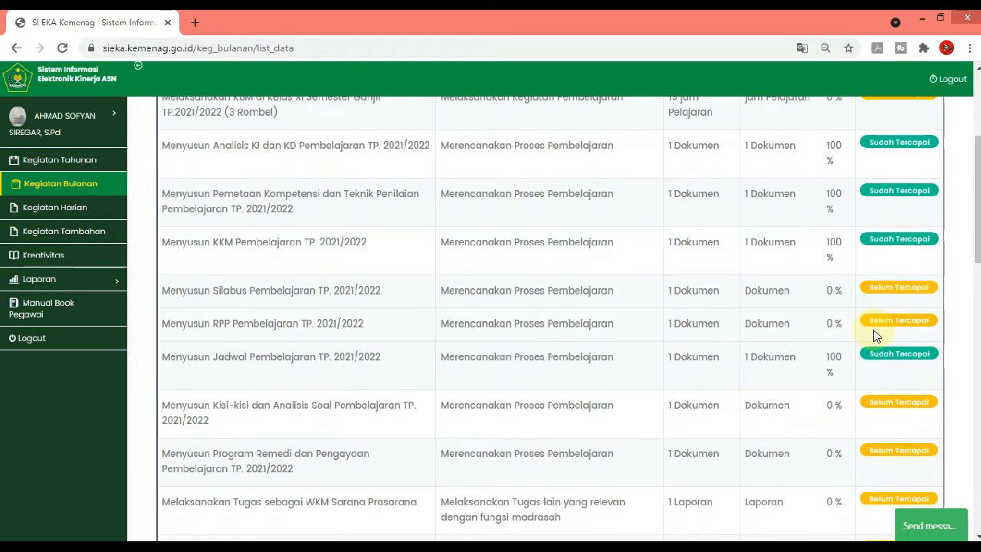
{"action": "scroll", "coordinate": [862, 372], "scroll_direction": "down", "scroll_amount": 2}
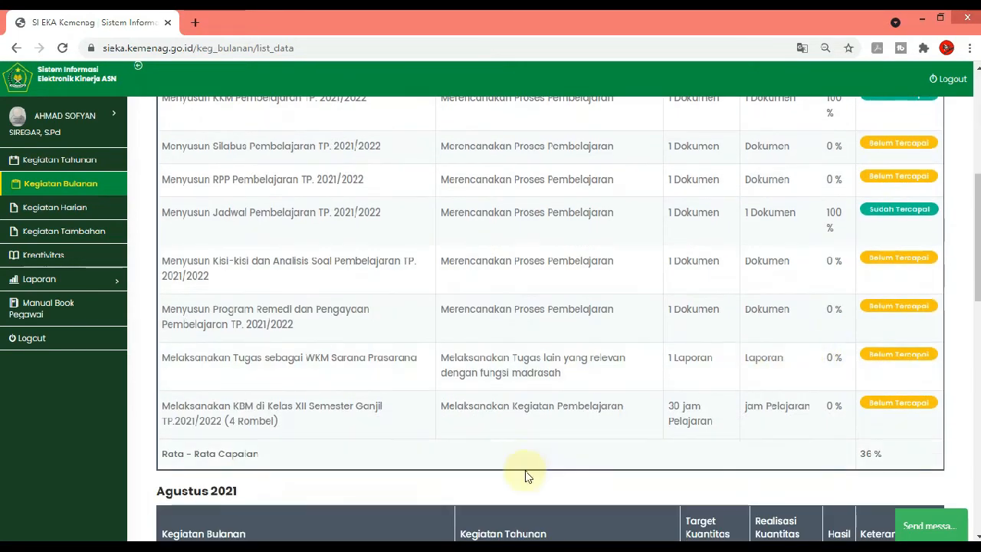
{"action": "scroll", "coordinate": [529, 467], "scroll_direction": "up", "scroll_amount": 5}
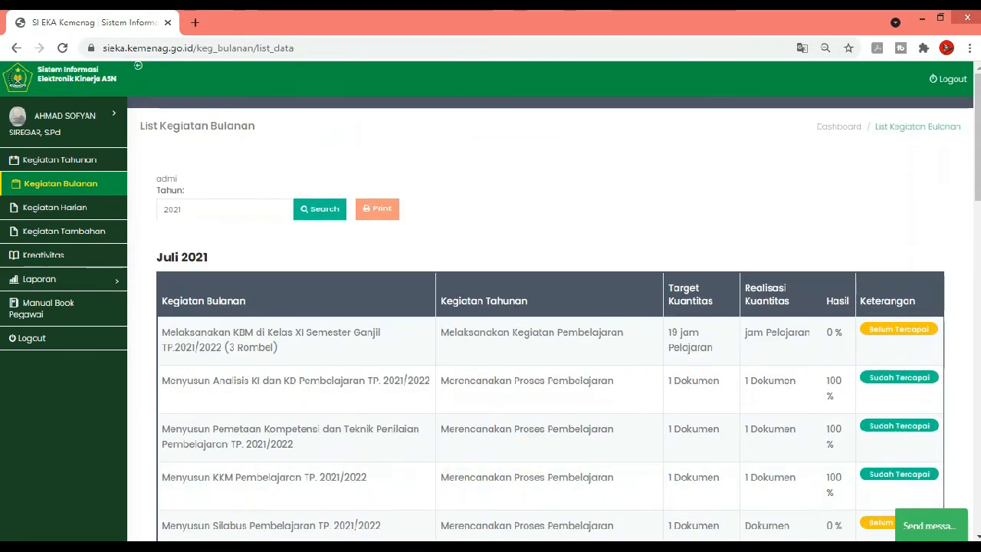
{"action": "mouse_move", "coordinate": [370, 546]}
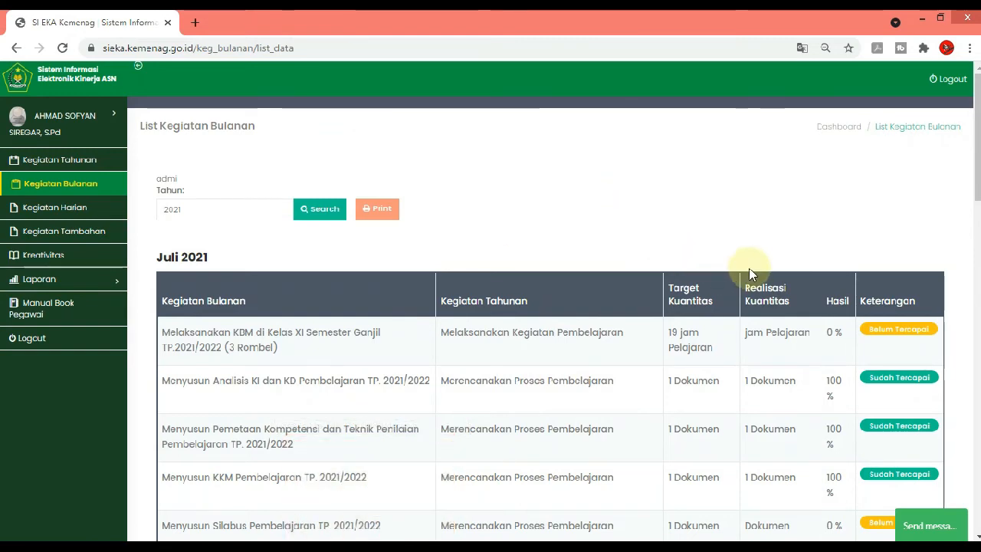
{"action": "scroll", "coordinate": [749, 273], "scroll_direction": "down", "scroll_amount": 3}
{"action": "scroll", "coordinate": [444, 344], "scroll_direction": "down", "scroll_amount": 1}
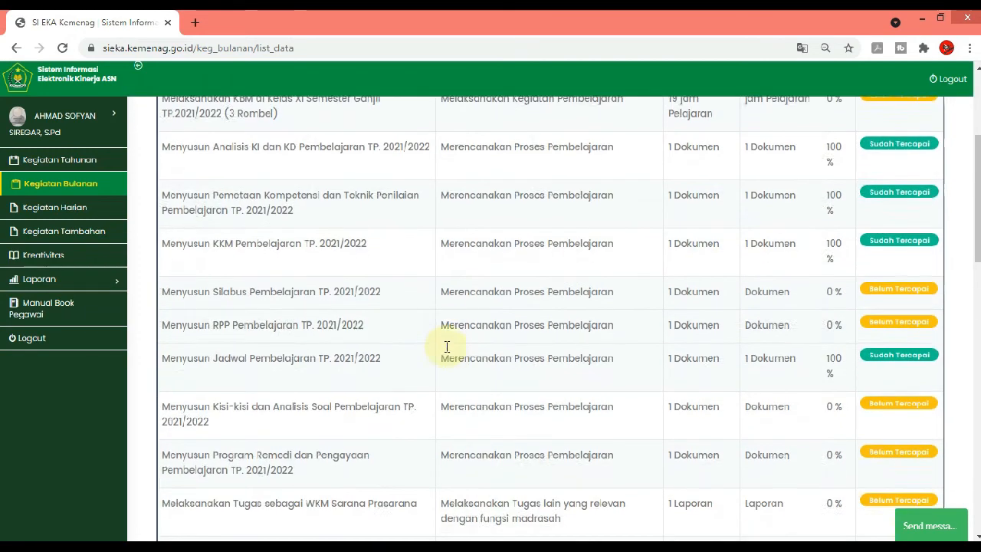
Start a new daily activity entry dated 2021-07-05
{"action": "left_click", "coordinate": [84, 208]}
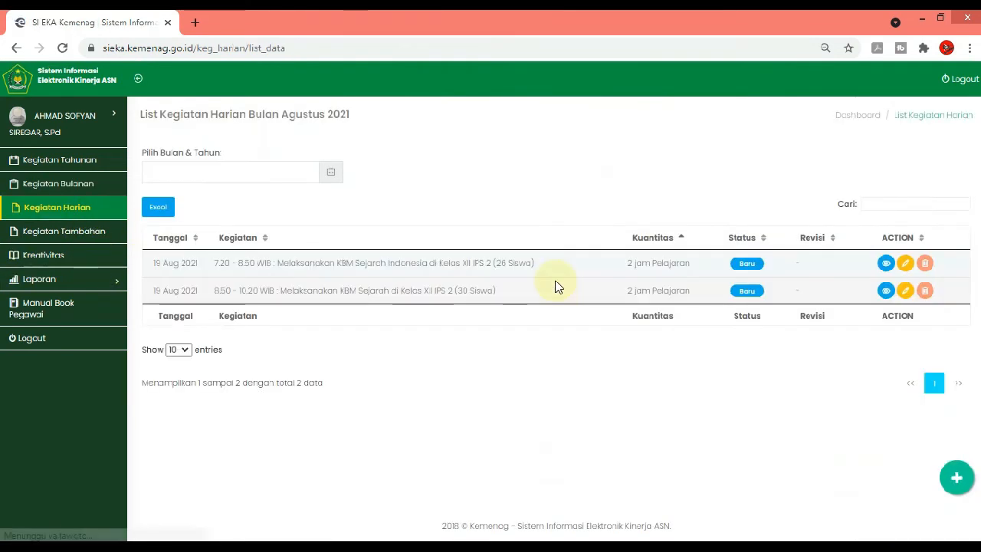
{"action": "left_click", "coordinate": [954, 478]}
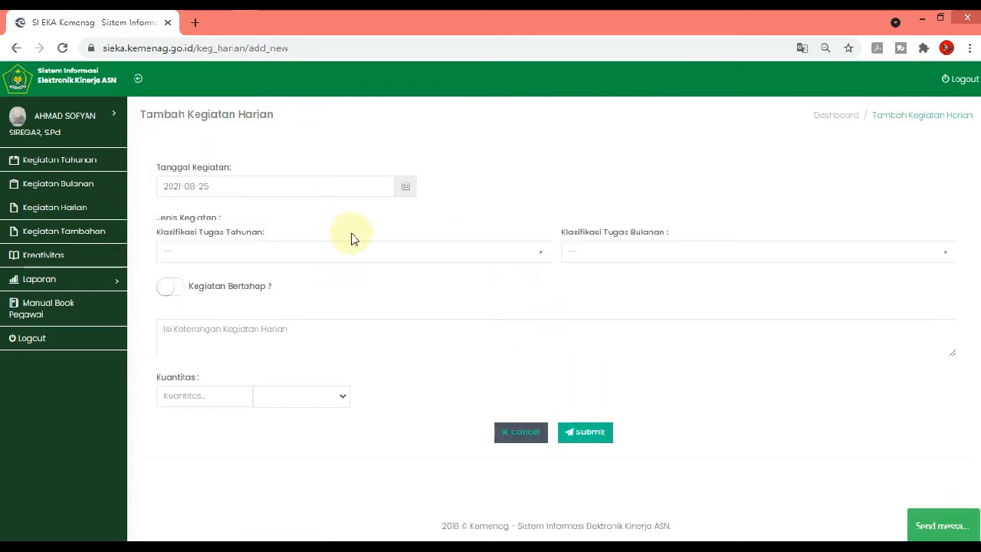
{"action": "left_click", "coordinate": [343, 186]}
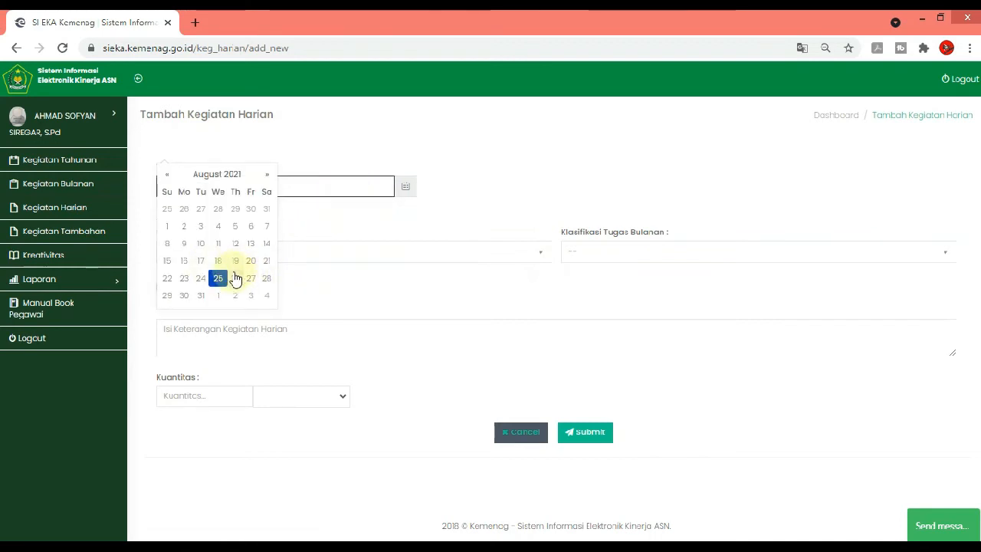
{"action": "left_click", "coordinate": [167, 175]}
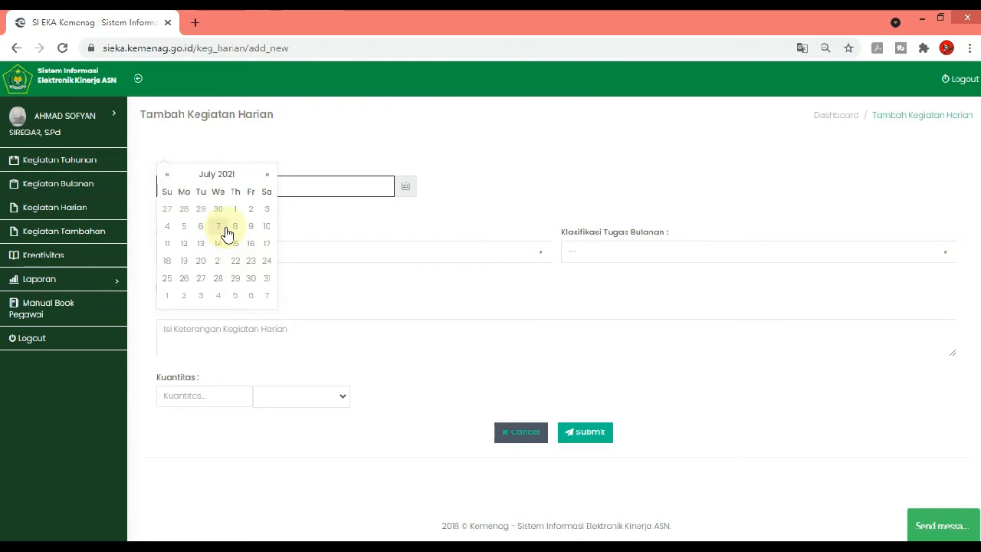
{"action": "left_click", "coordinate": [182, 229]}
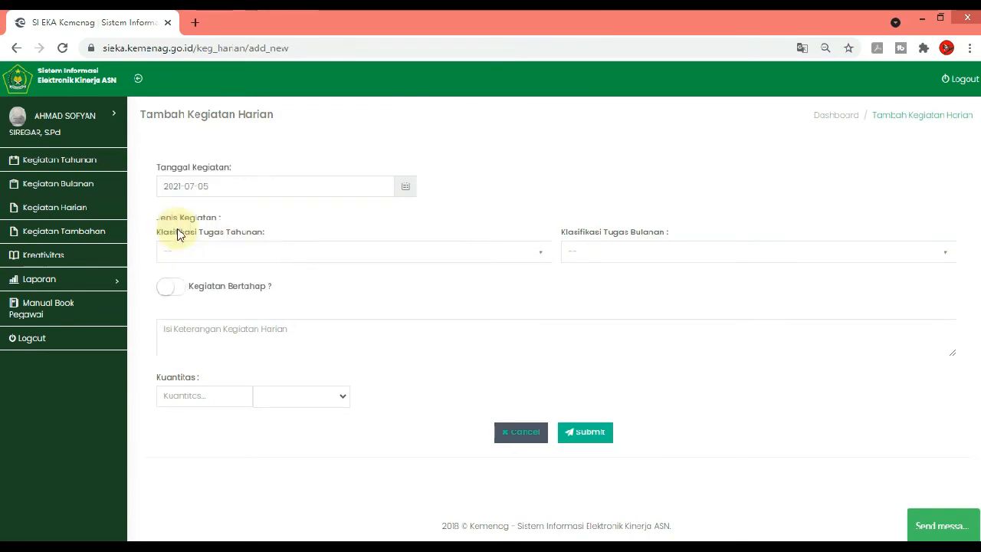
Classify the entry under the annual task "Merencanakan Proses Pembelajaran" and the July monthly task "Menyusun Silabus Pembelajaran TP. 2021/2022"
{"action": "left_click", "coordinate": [302, 253]}
{"action": "left_click", "coordinate": [302, 338]}
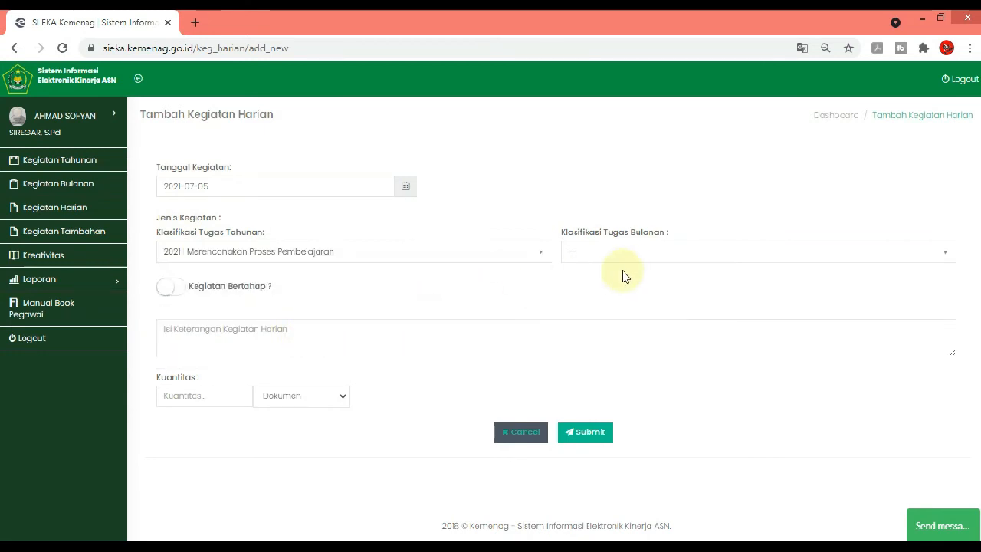
{"action": "left_click", "coordinate": [637, 253]}
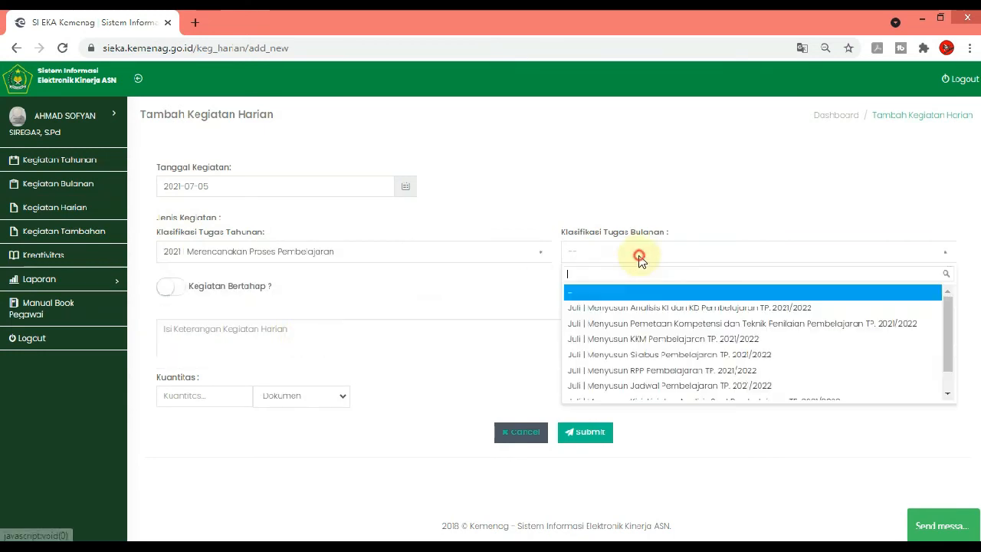
{"action": "left_click", "coordinate": [739, 356]}
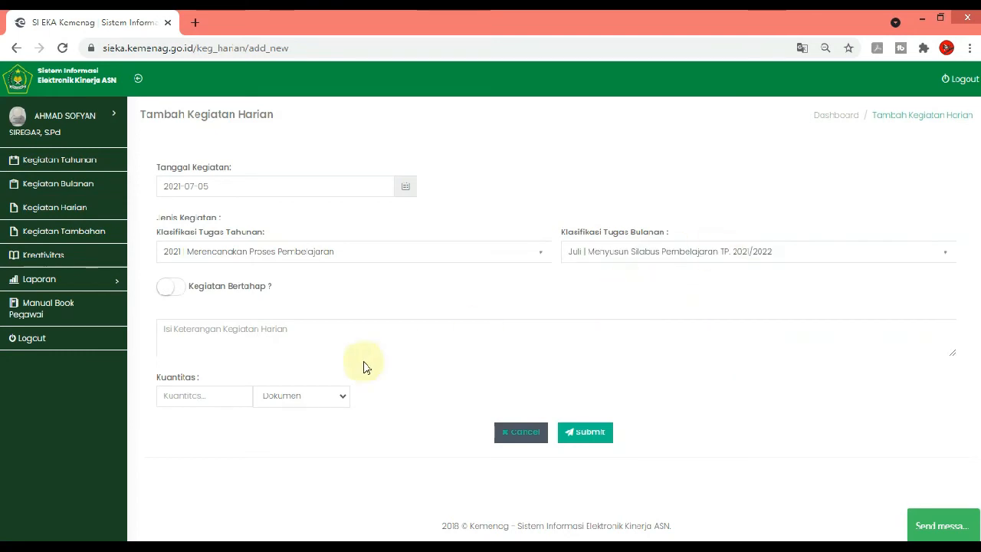
Describe the daily activity as "Menyusun Silabus Mata pelajaran Sejarah/Sejarah Indonesia Kelas XI dan XII"
{"action": "left_click", "coordinate": [350, 338]}
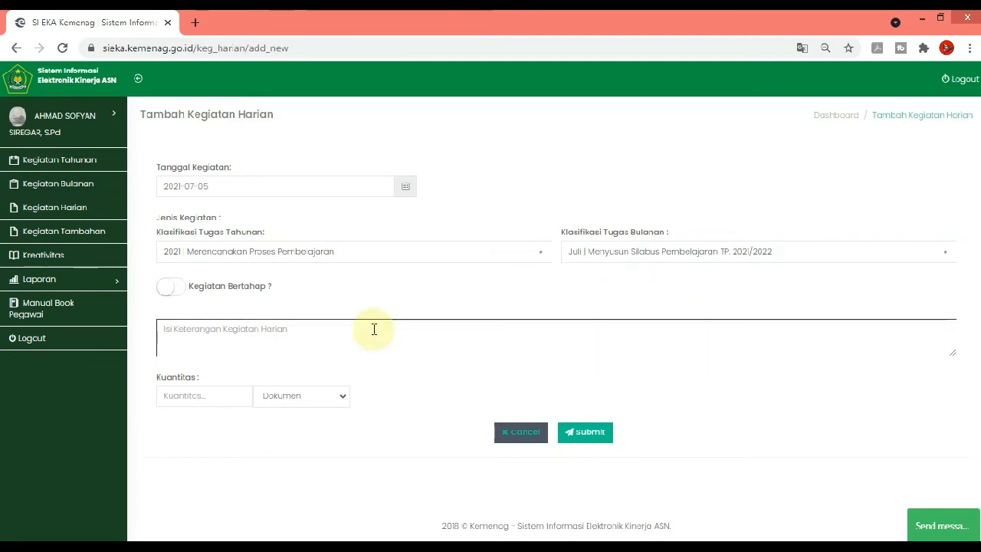
{"action": "type", "text": "Menyusun Silabus"}
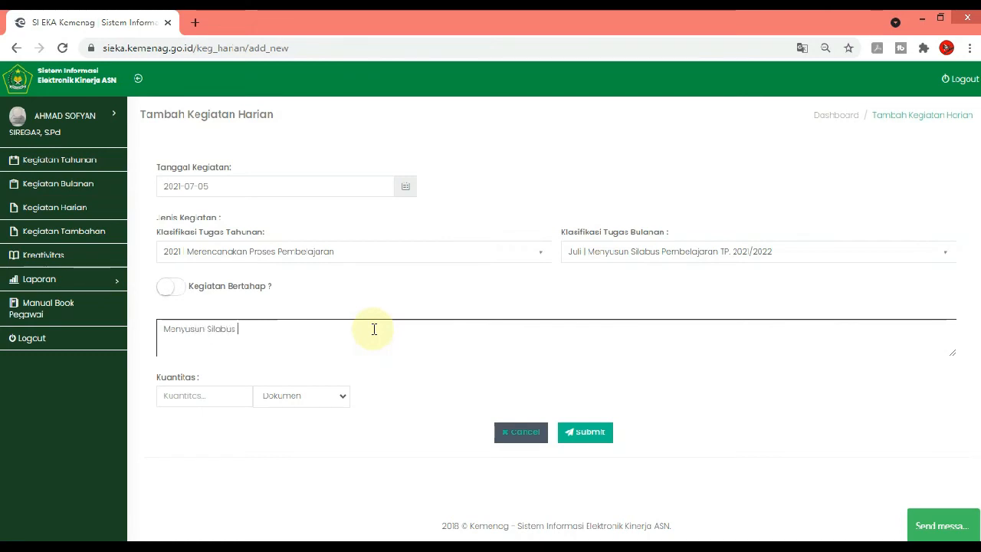
{"action": "type", "text": " Mata pelajaran S"}
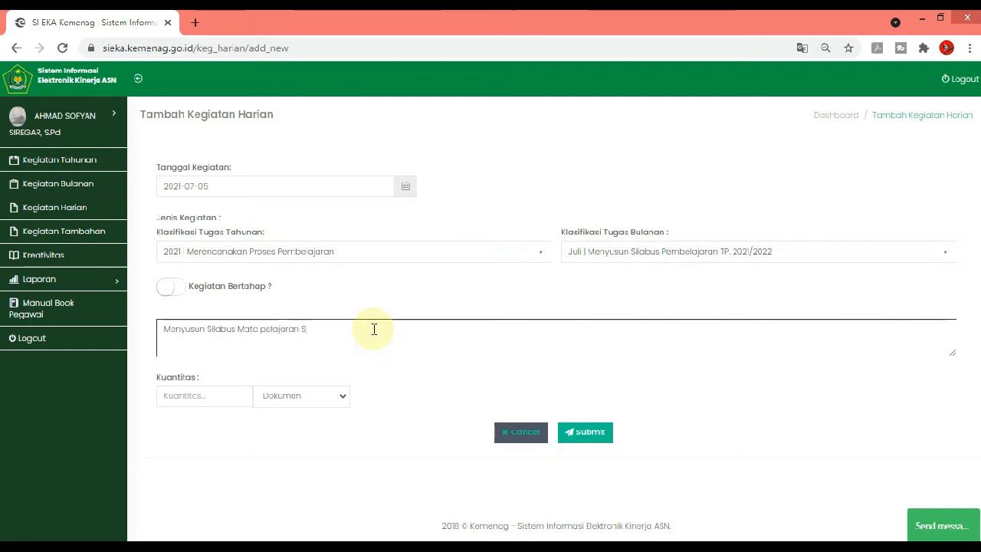
{"action": "type", "text": "ejarah/Sejarah"}
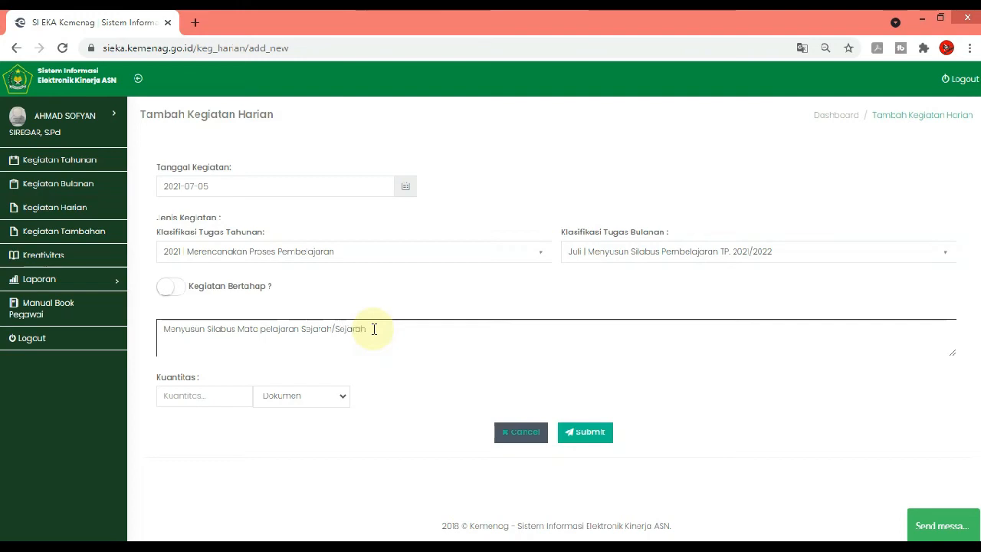
{"action": "type", "text": " Indonesia Ke"}
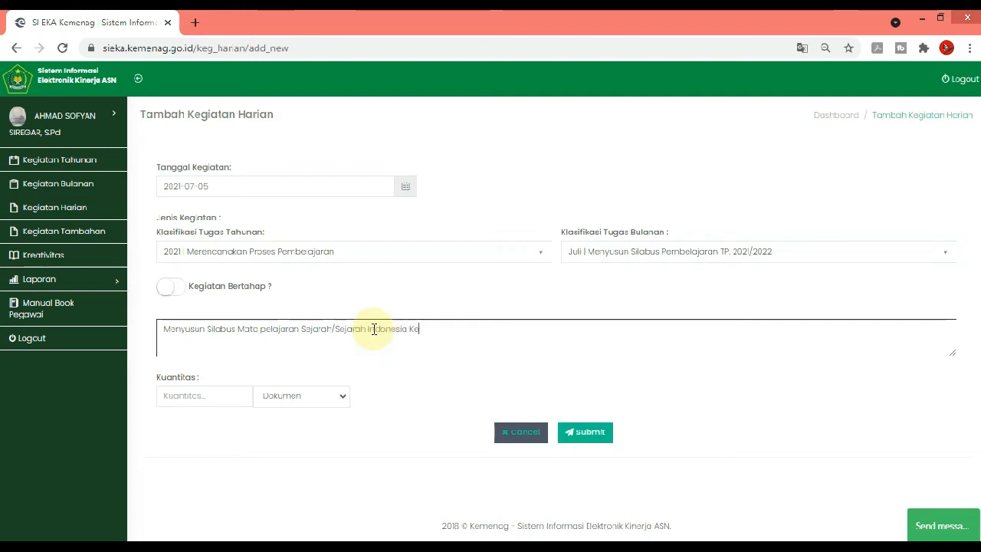
{"action": "type", "text": "las XI dan XII"}
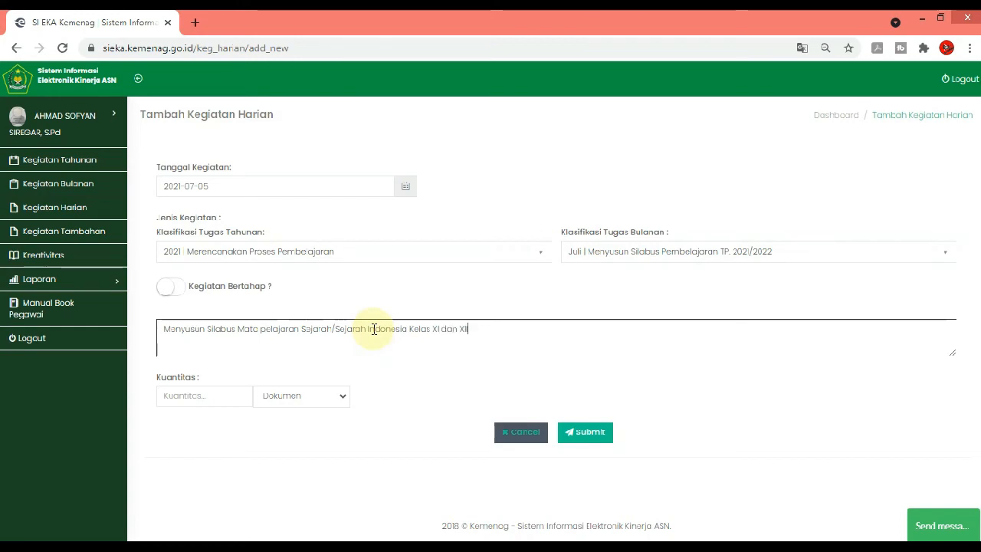
Set the syllabus activity's quantity to 1, submit the entry and dismiss the success message
{"action": "left_click", "coordinate": [226, 400]}
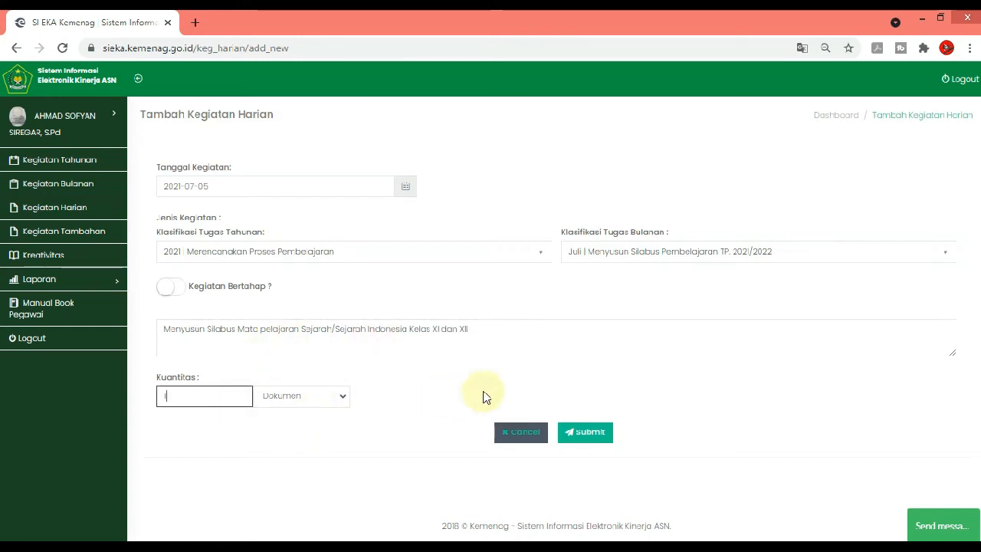
{"action": "type", "text": "1"}
{"action": "left_click", "coordinate": [584, 432]}
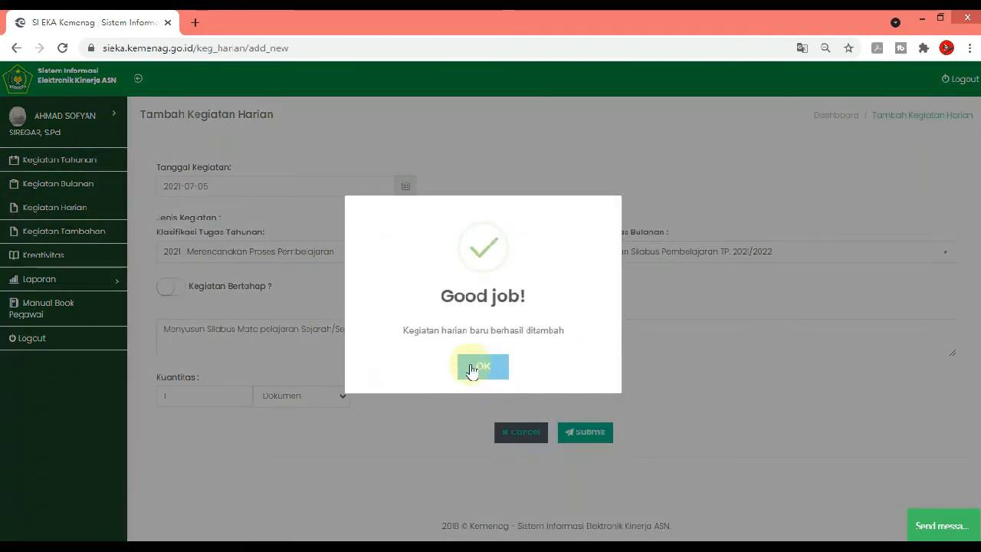
{"action": "left_click", "coordinate": [481, 366]}
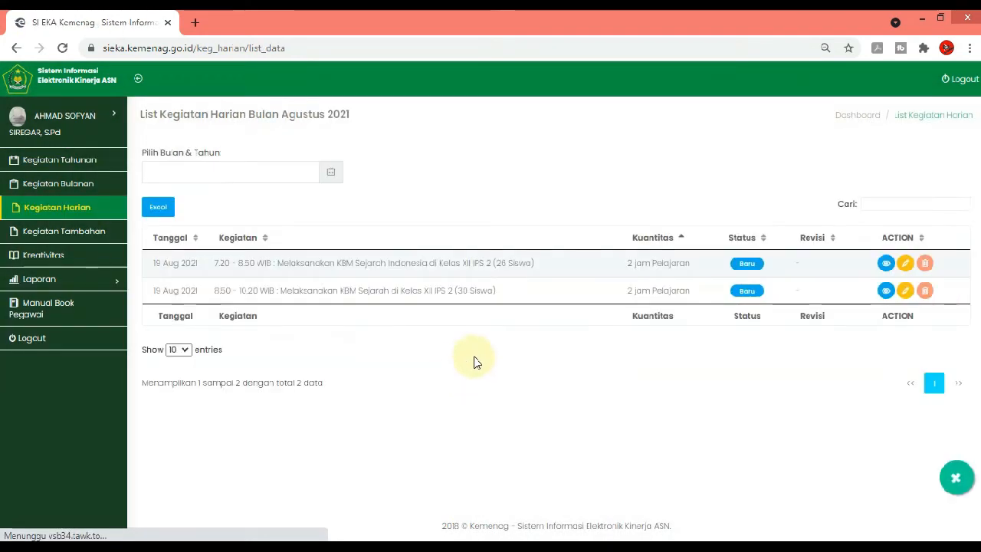
{"action": "left_click", "coordinate": [273, 173]}
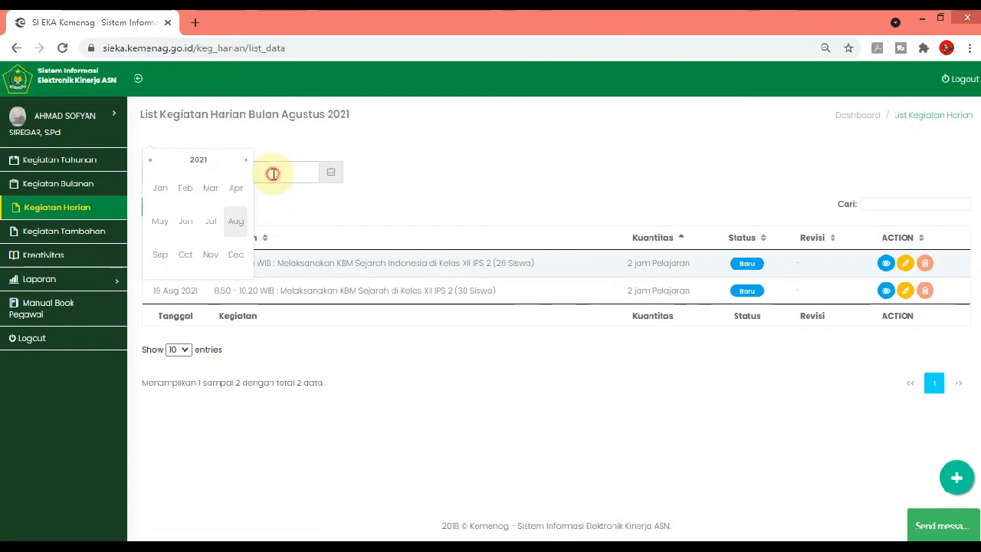
Add another daily activity entry and date it 2021-07-05
{"action": "left_click", "coordinate": [943, 478]}
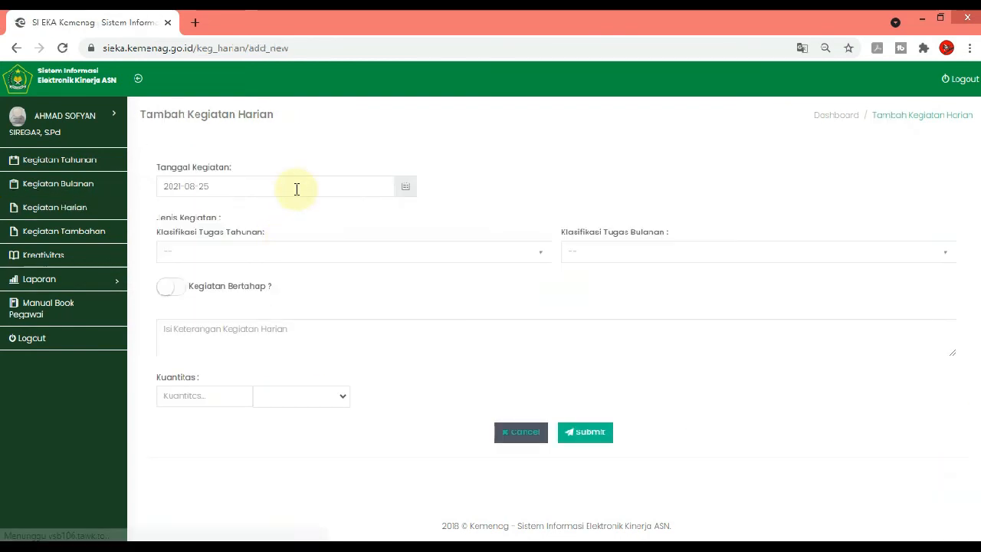
{"action": "left_click", "coordinate": [296, 188]}
{"action": "left_click", "coordinate": [167, 173]}
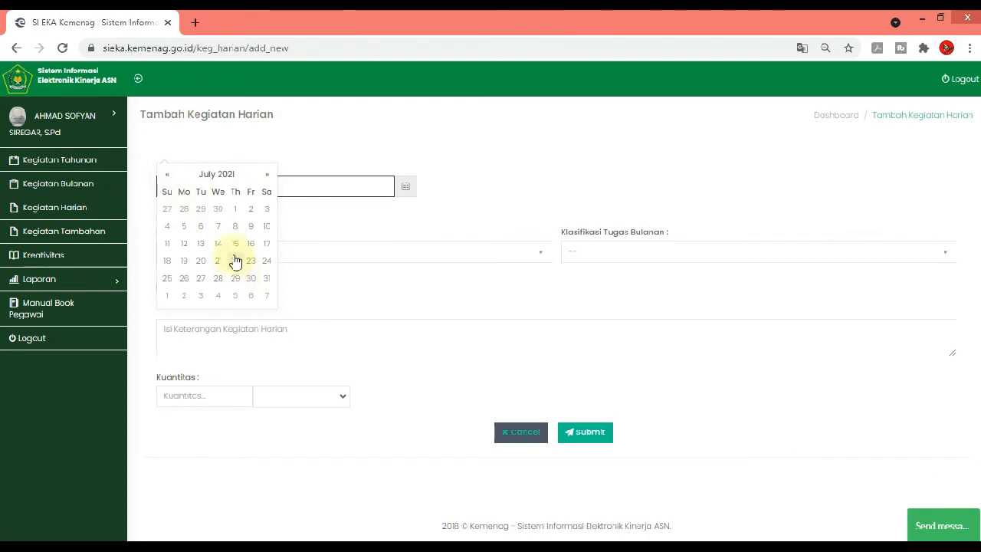
{"action": "left_click", "coordinate": [184, 226]}
Assign the entry to the annual task "Merencanakan Proses Pembelajaran" and the July monthly task "Menyusun RPP Pembelajaran TP. 2021/2022"
{"action": "left_click", "coordinate": [363, 252]}
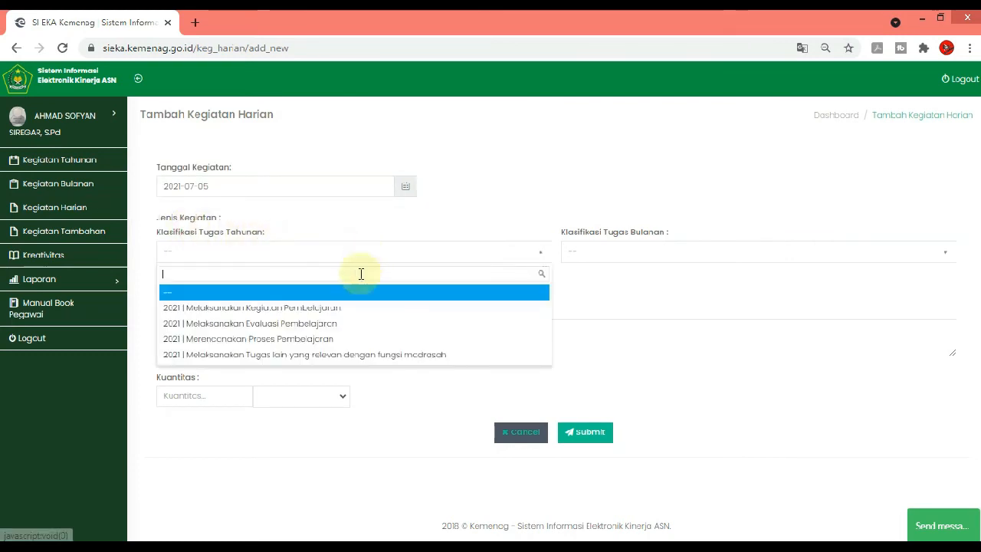
{"action": "left_click", "coordinate": [342, 340]}
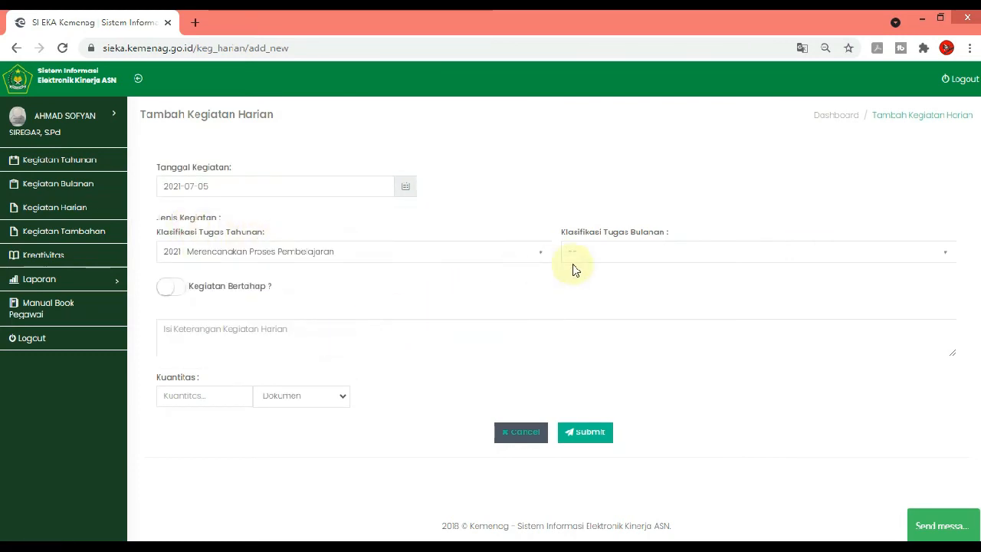
{"action": "left_click", "coordinate": [624, 260]}
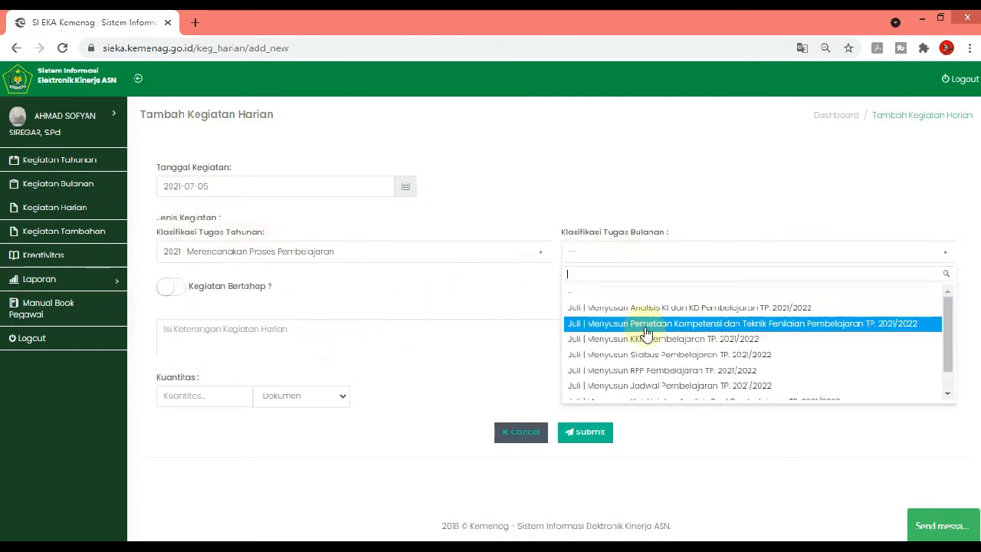
{"action": "left_click", "coordinate": [663, 371]}
Mark the RPP entry as a staged activity (Kegiatan Bertahap)
{"action": "left_click", "coordinate": [403, 327]}
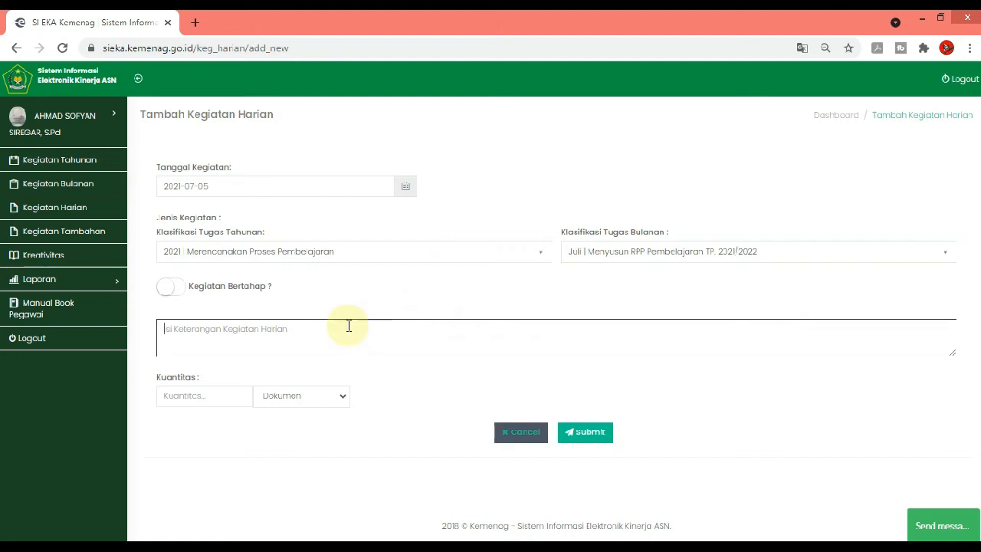
{"action": "type", "text": "Men"}
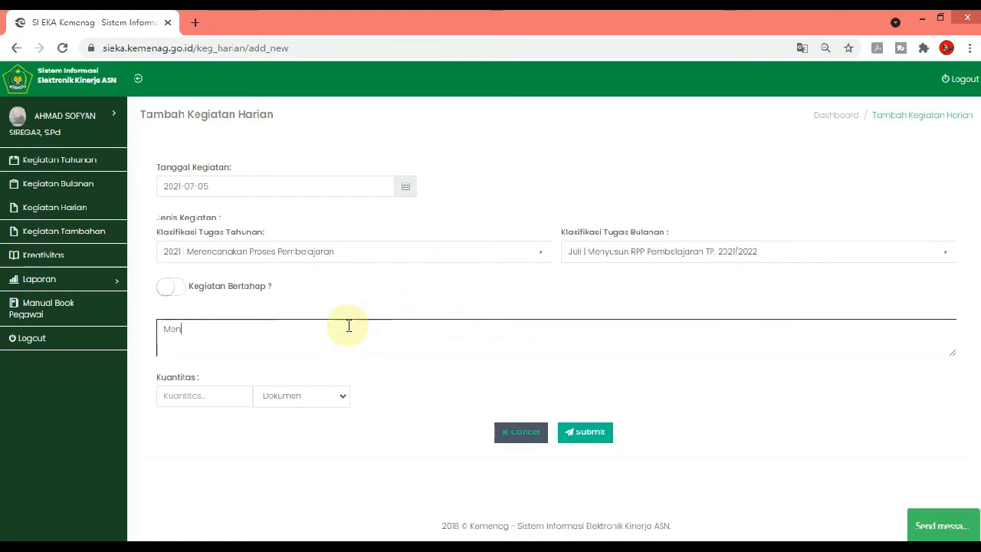
{"action": "left_click", "coordinate": [172, 289]}
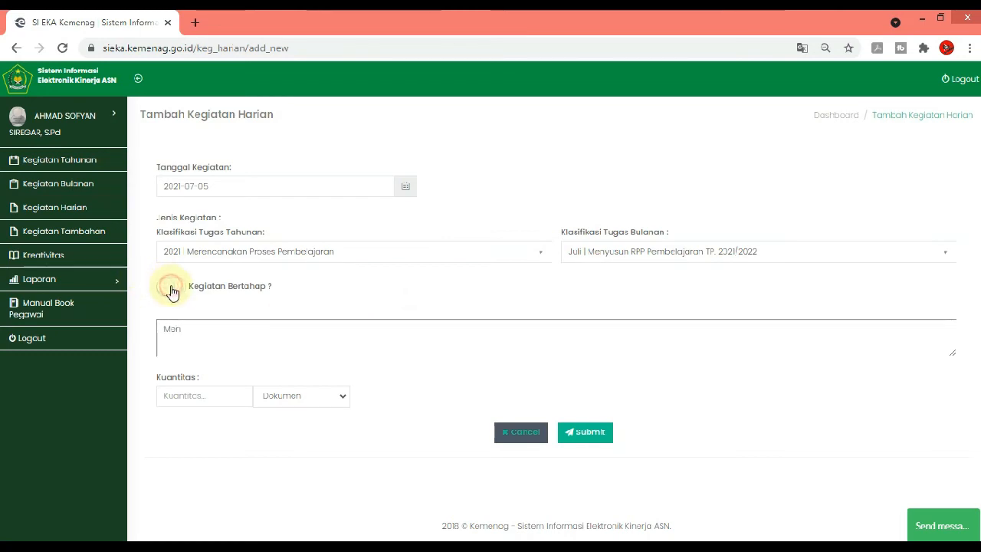
Enter "Menyusun RPP Pembelajaran Sejarah Indonesia kelas XI" as the staged activity's progress description
{"action": "left_click", "coordinate": [264, 333]}
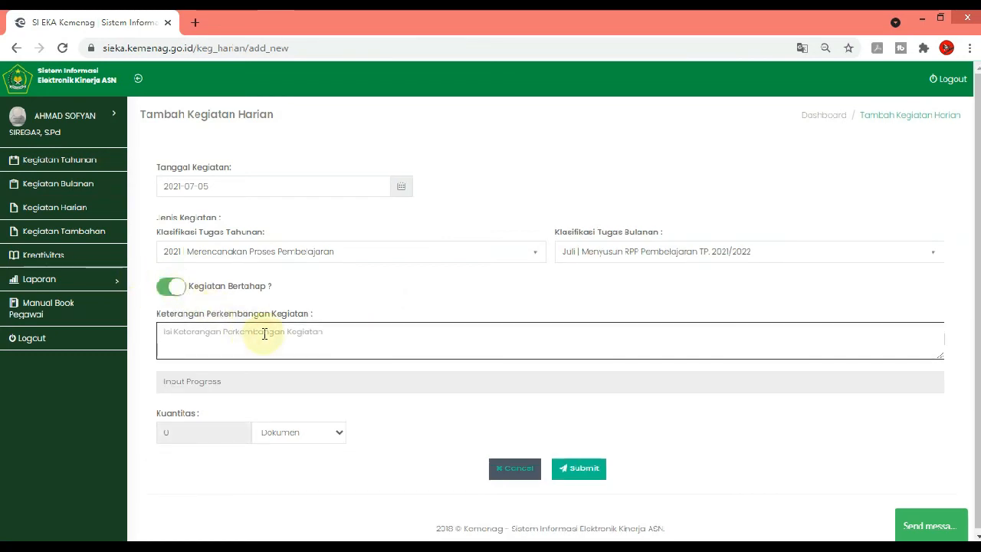
{"action": "type", "text": "Menyusun"}
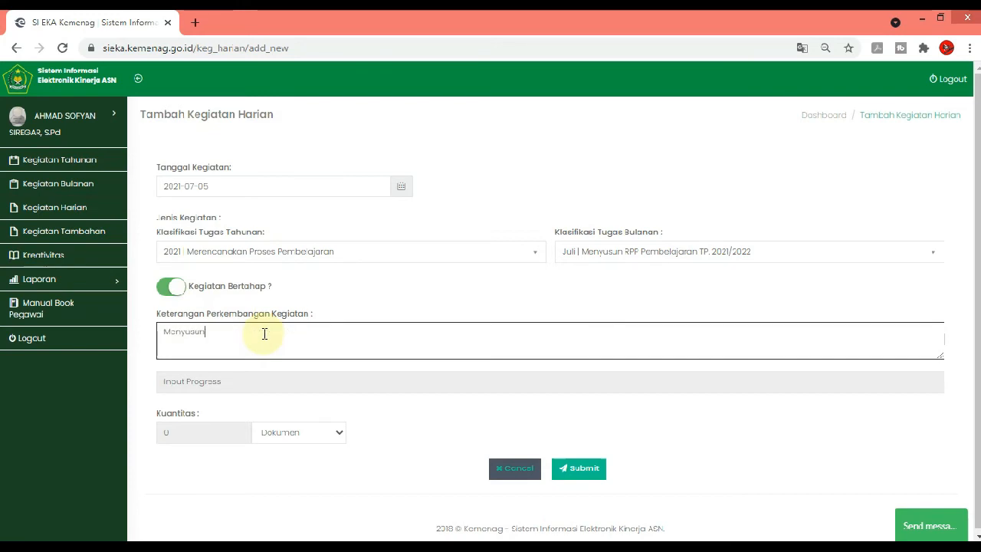
{"action": "type", "text": " RPP Pembelajar"}
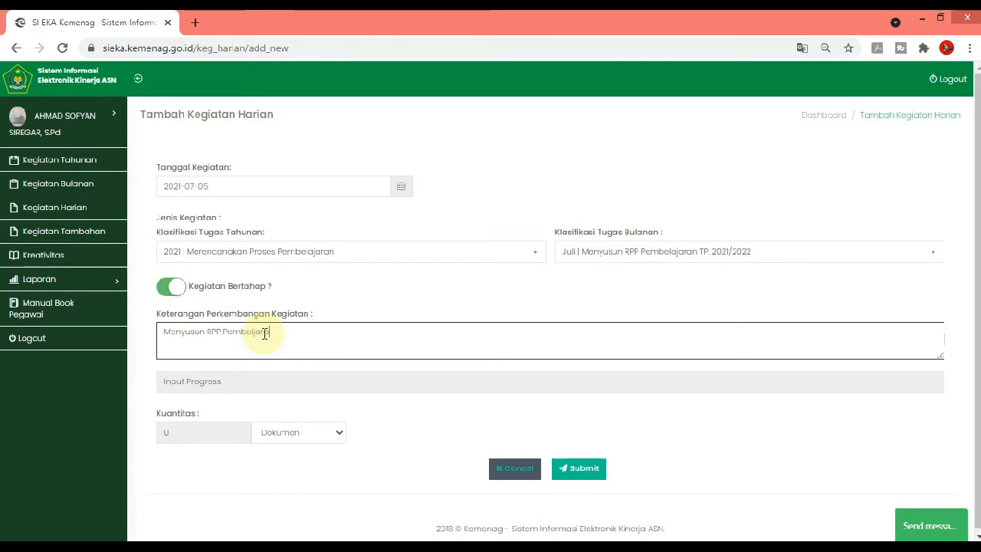
{"action": "key", "text": "BackSpace"}
{"action": "key", "text": "BackSpace"}
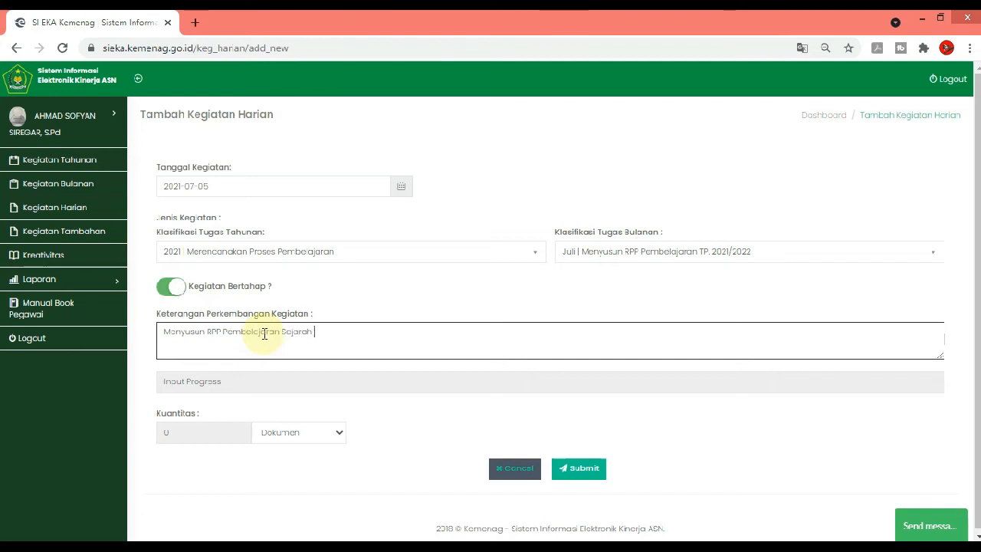
{"action": "type", "text": "nesai"}
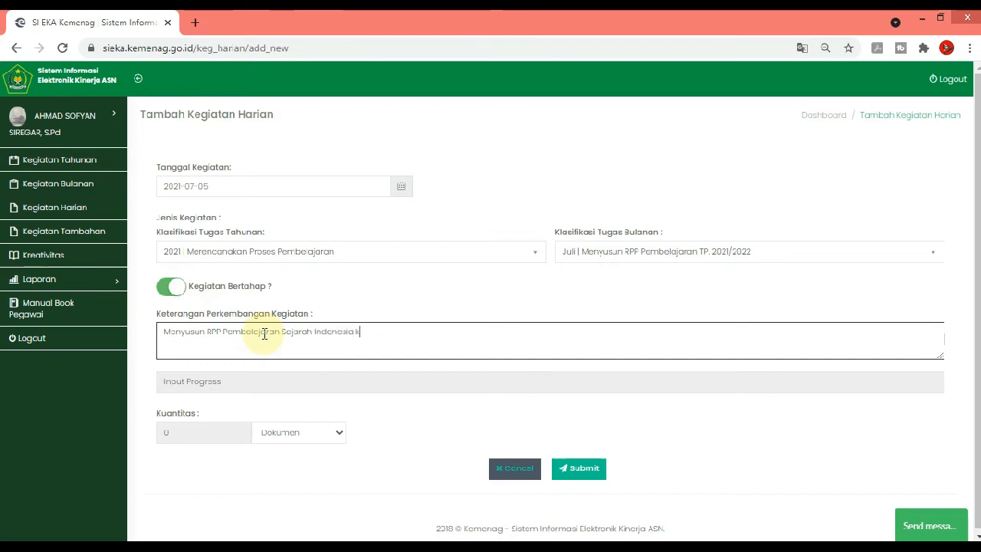
{"action": "type", "text": " kelas XI"}
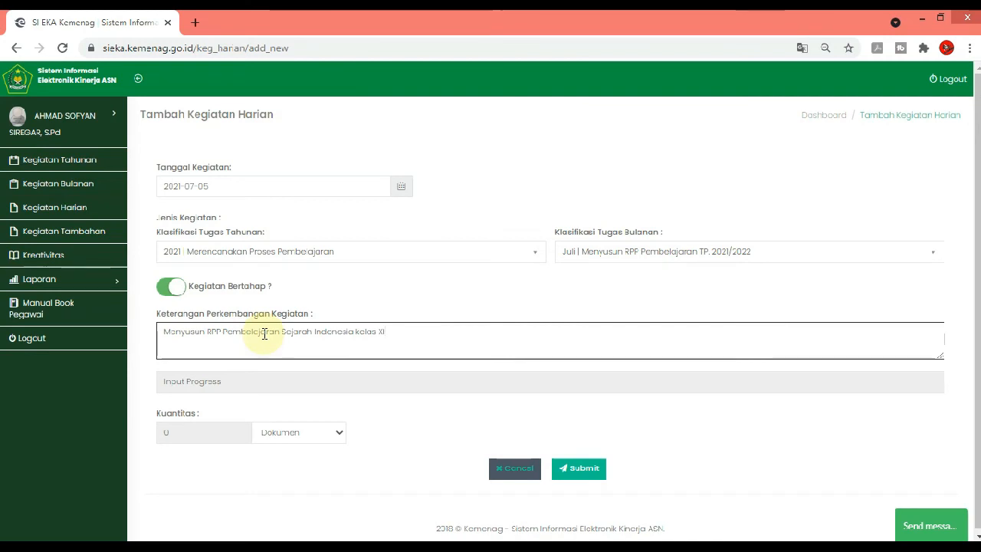
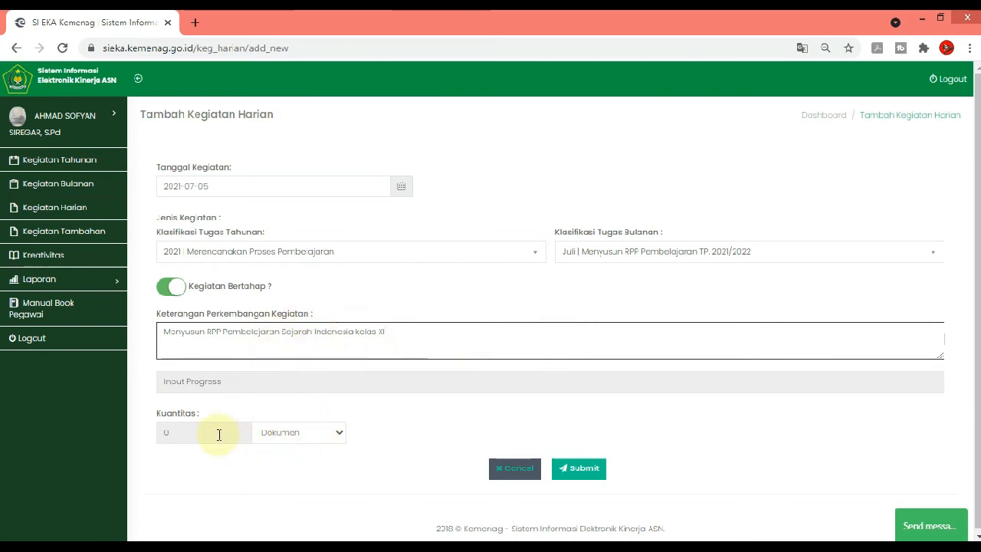
Submit the staged RPP entry for class XI Sejarah Indonesia and list the daily activities for July 2021
{"action": "left_click", "coordinate": [593, 469]}
{"action": "left_click", "coordinate": [479, 371]}
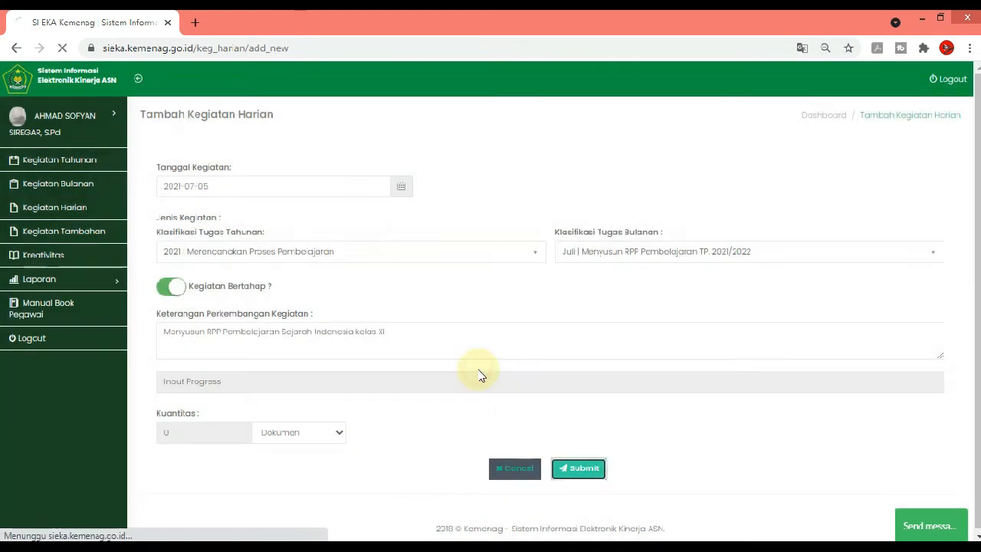
{"action": "left_click", "coordinate": [286, 172]}
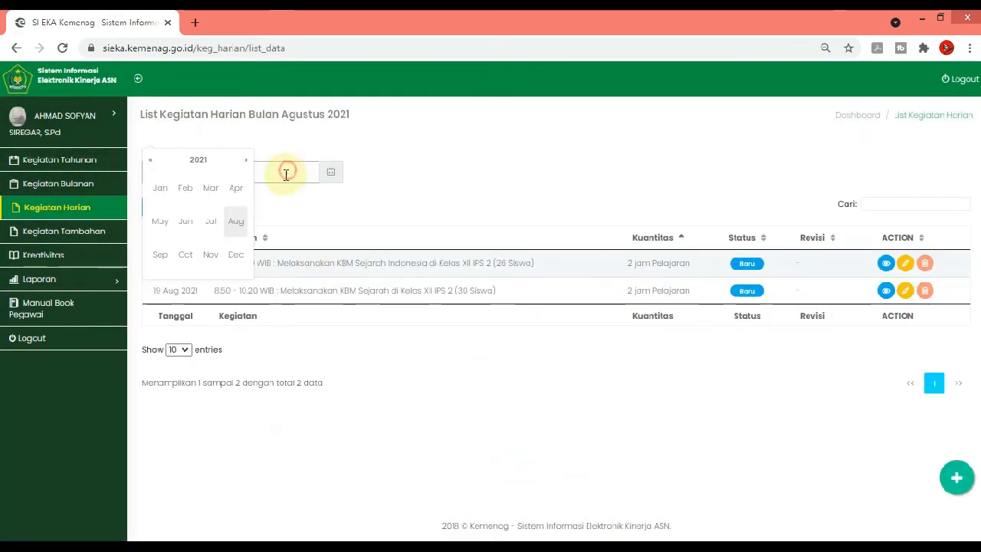
{"action": "left_click", "coordinate": [210, 221]}
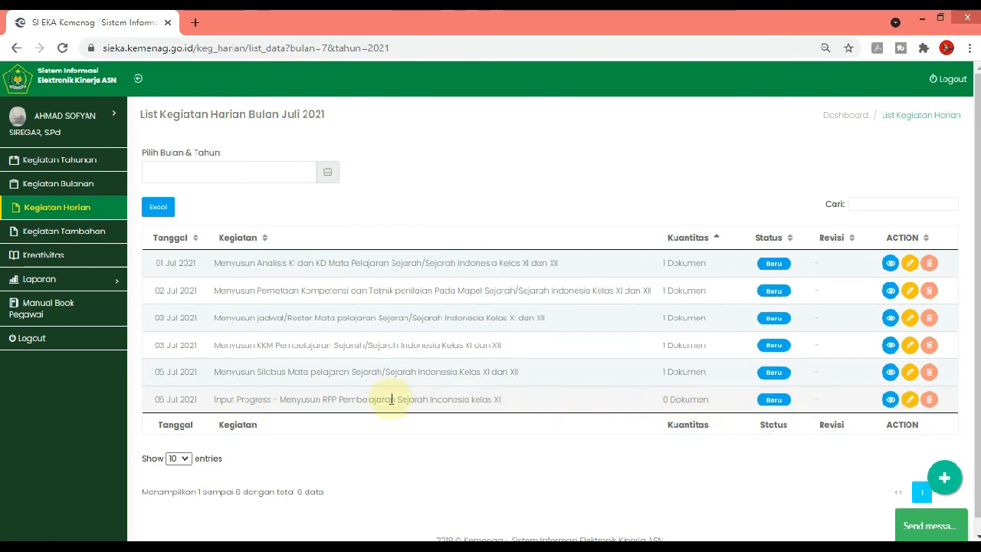
Add another daily activity entry and date it 2021-07-06
{"action": "left_click", "coordinate": [942, 476]}
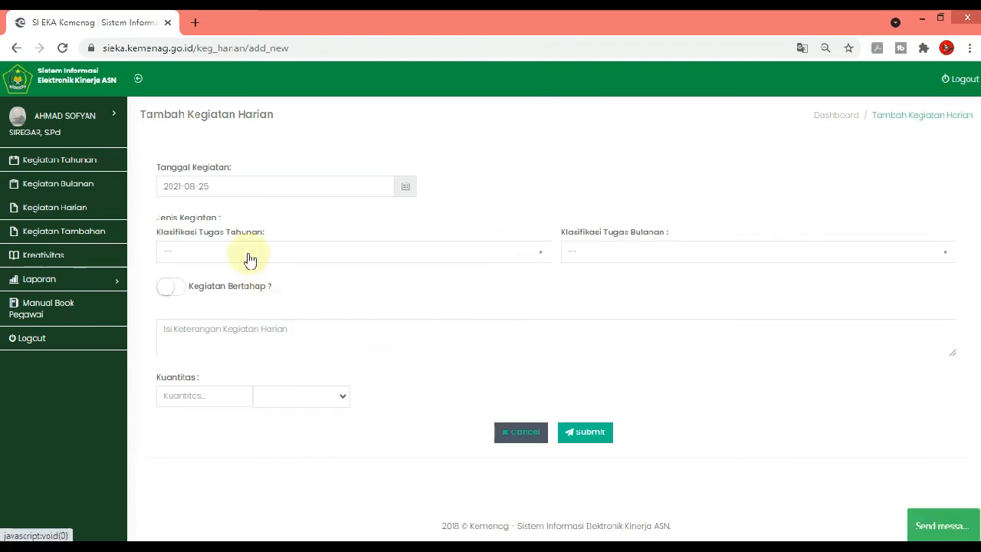
{"action": "left_click", "coordinate": [270, 187]}
{"action": "left_click", "coordinate": [165, 179]}
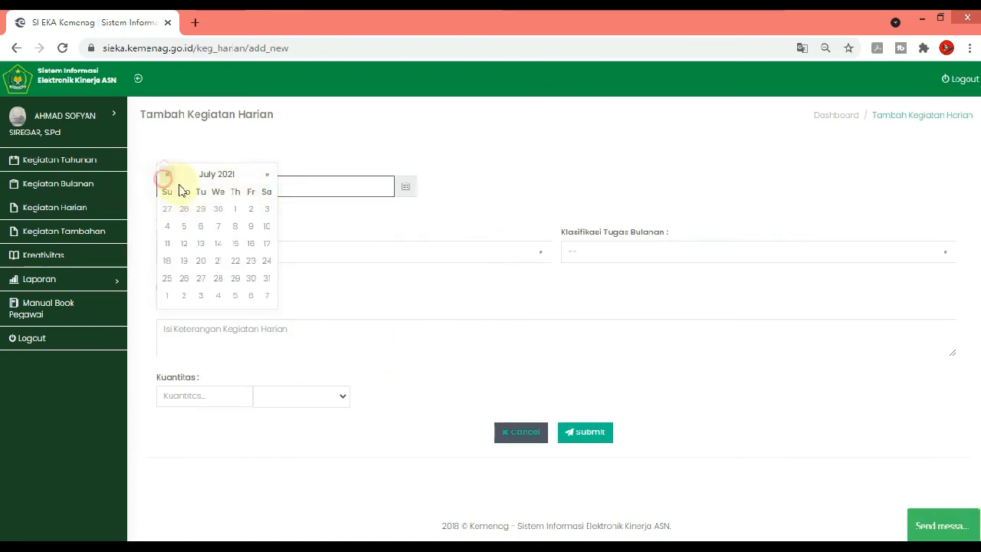
{"action": "left_click", "coordinate": [198, 226]}
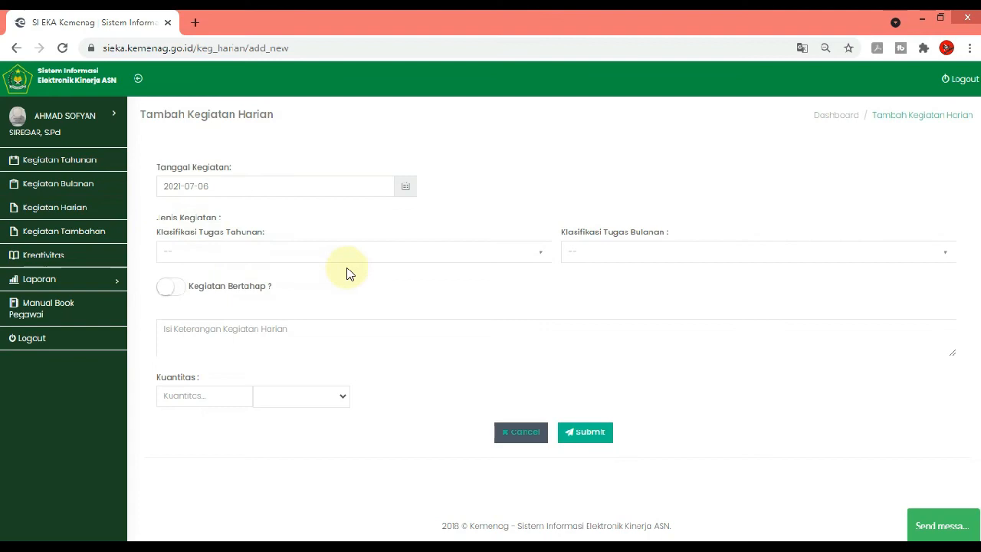
Assign the entry to annual task "Merencanakan Proses Pembelajaran" and July task "Menyusun RPP Pembelajaran TP. 2021/2022", and mark it as staged (Kegiatan Bertahap)
{"action": "left_click", "coordinate": [463, 254]}
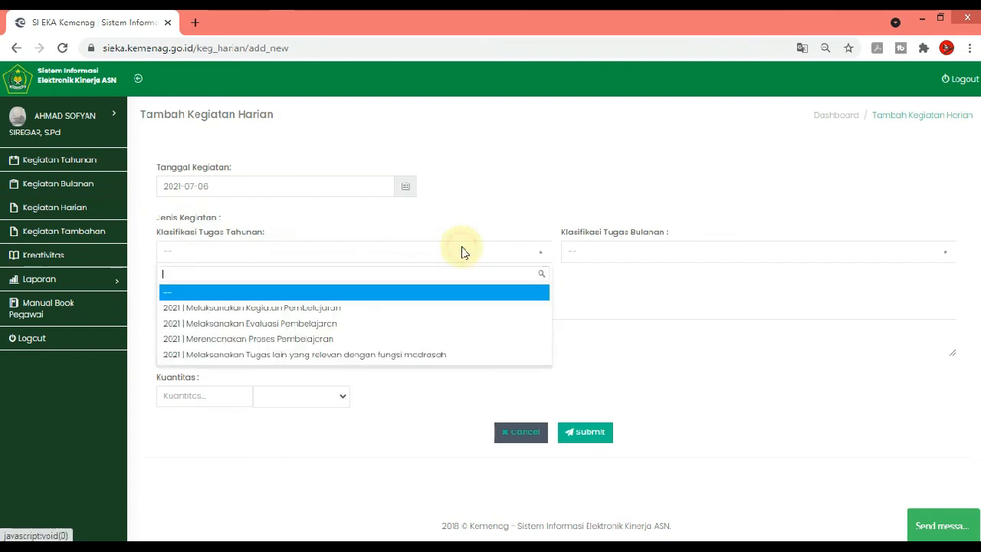
{"action": "left_click", "coordinate": [327, 343]}
{"action": "left_click", "coordinate": [621, 253]}
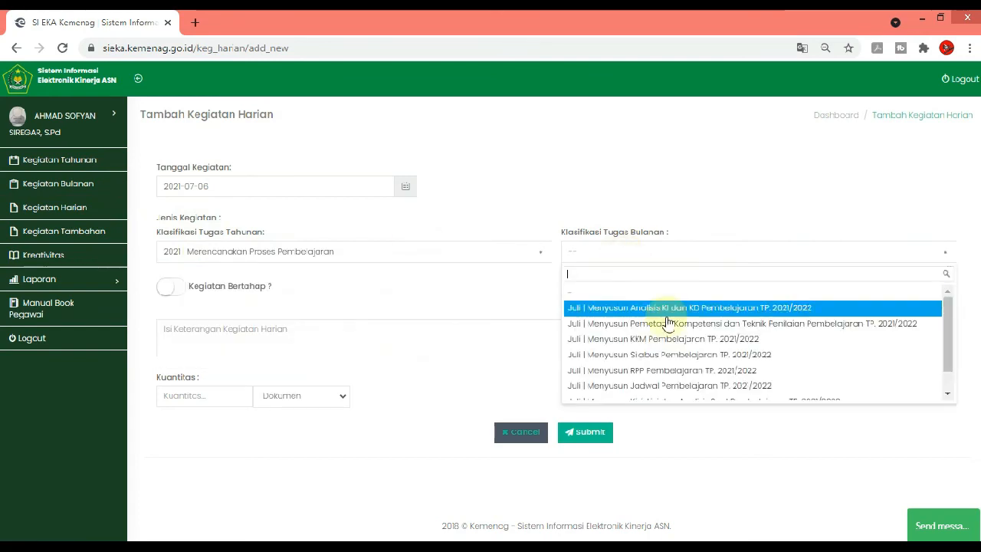
{"action": "left_click", "coordinate": [710, 370]}
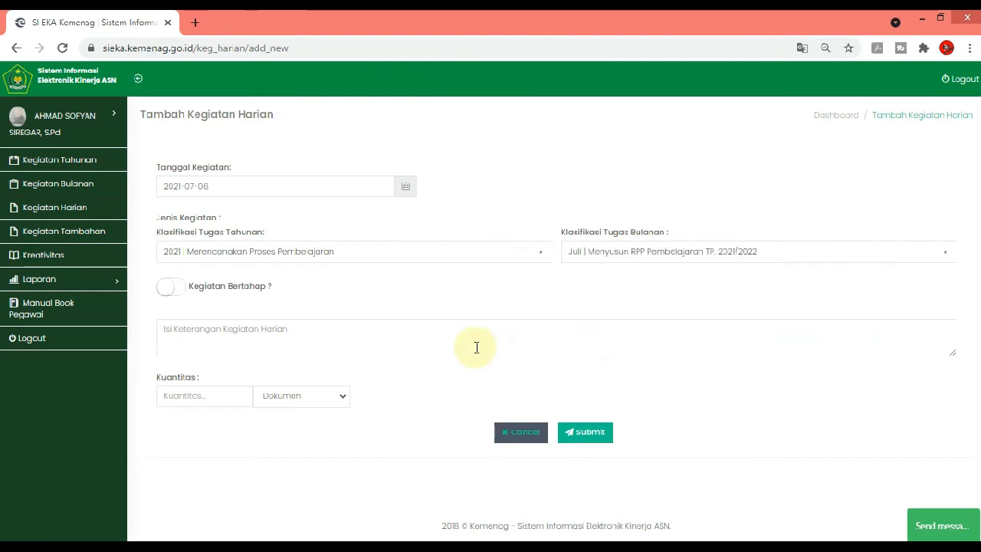
{"action": "left_click", "coordinate": [438, 345]}
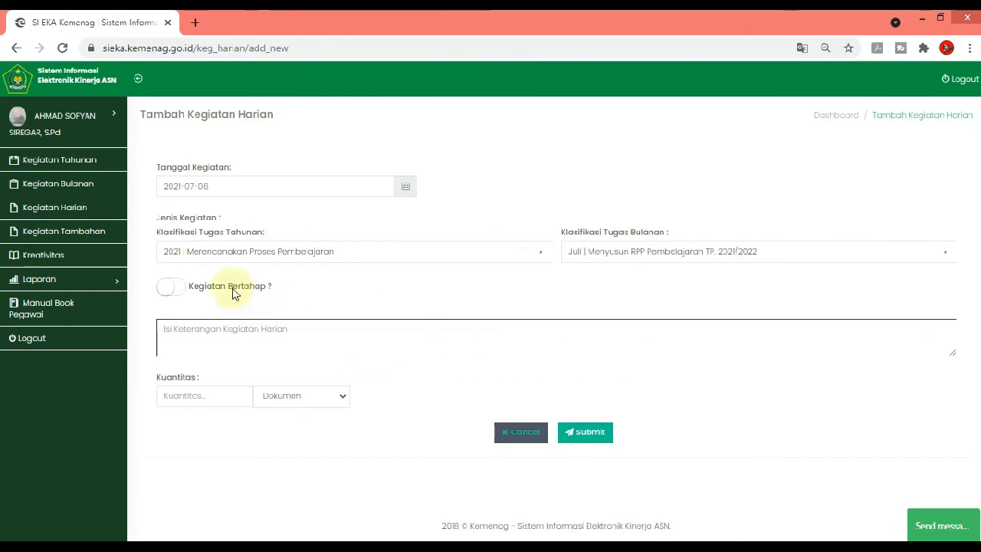
{"action": "left_click", "coordinate": [171, 286]}
Enter "Menyusun RPP Pembelajaran Sejarah Peminatan Kelas XI" as the staged activity's progress description
{"action": "left_click", "coordinate": [268, 349]}
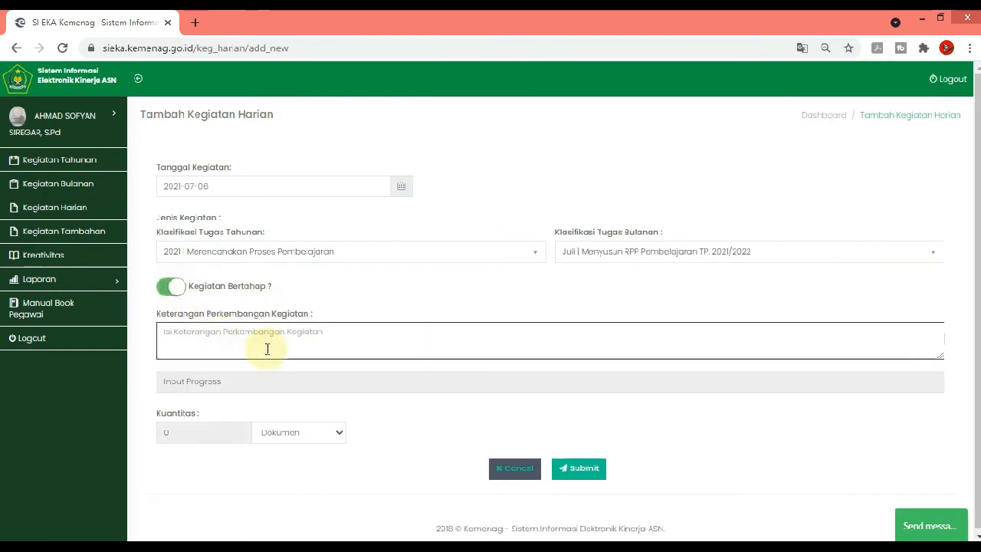
{"action": "type", "text": "Ma"}
{"action": "type", "text": "nyusun RPP Pem"}
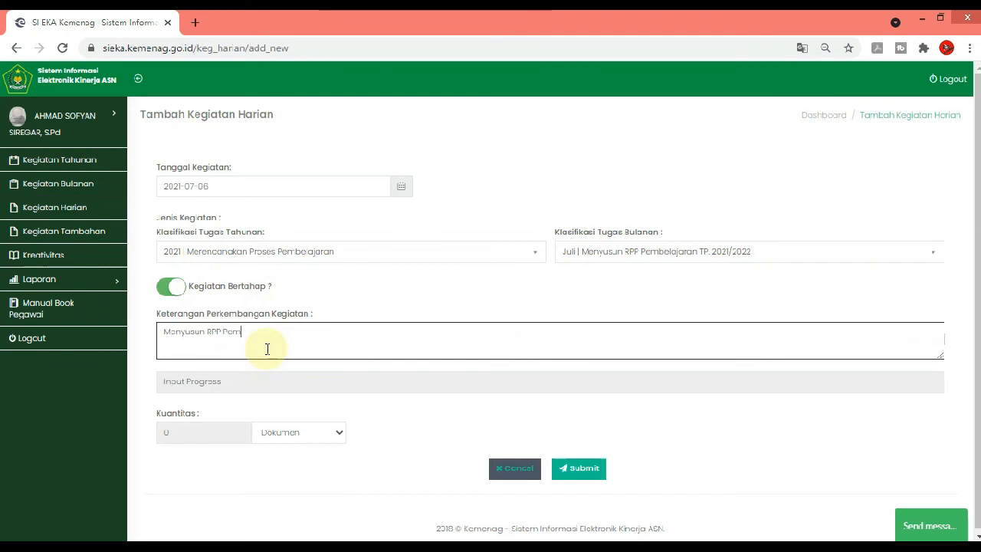
{"action": "type", "text": "belajaran S"}
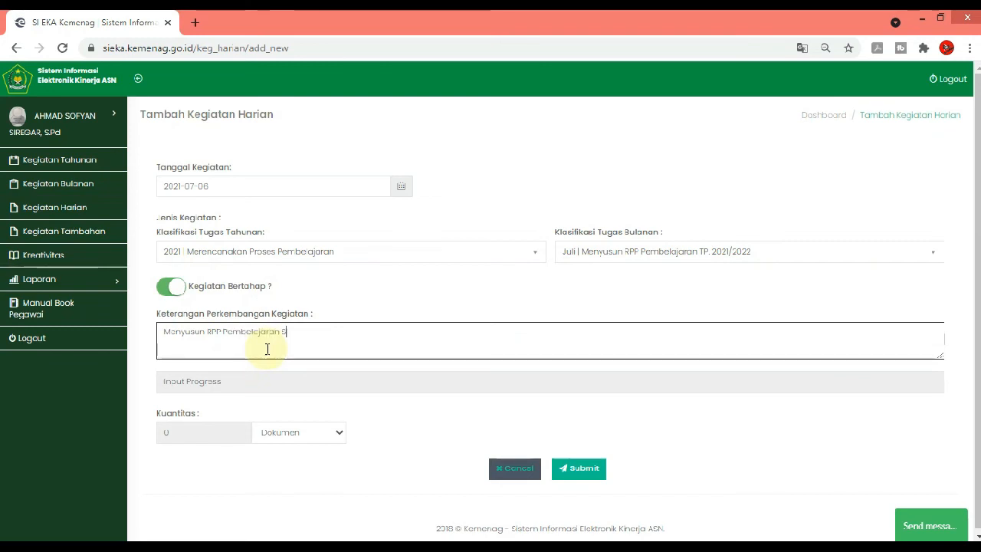
{"action": "type", "text": "ejar"}
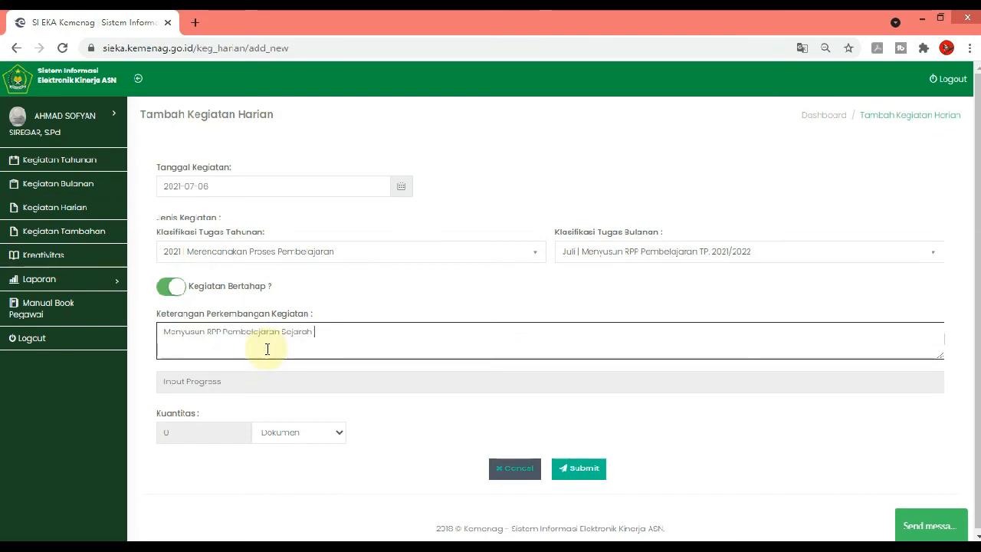
{"action": "type", "text": "ah XI"}
{"action": "type", "text": "emin"}
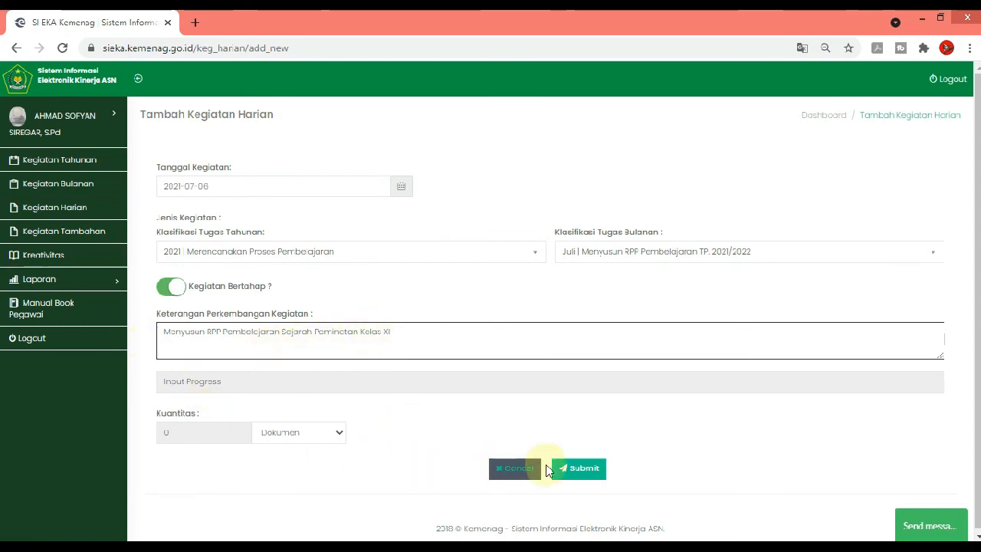
Submit the 2021-07-06 entry and open a blank form for another daily activity
{"action": "left_click", "coordinate": [582, 467]}
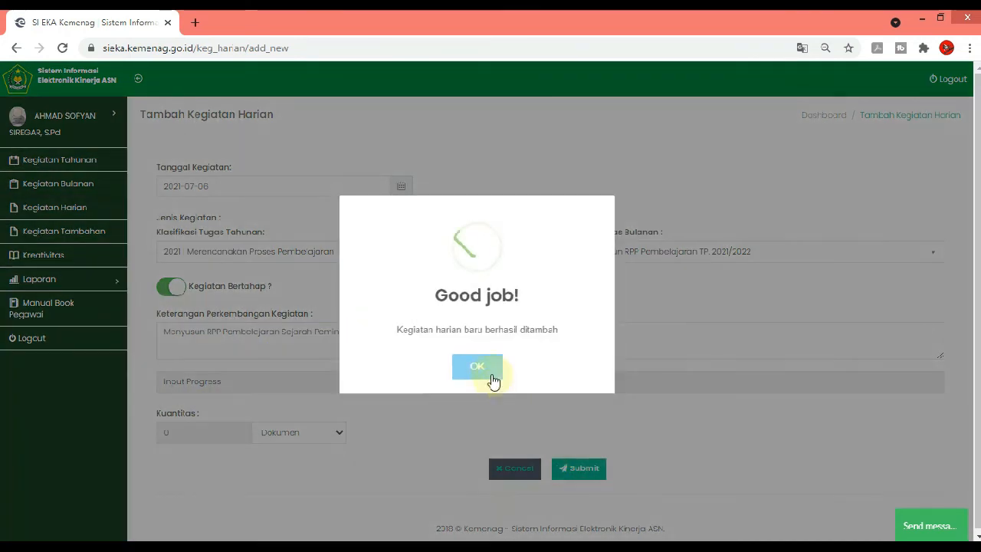
{"action": "left_click", "coordinate": [484, 366]}
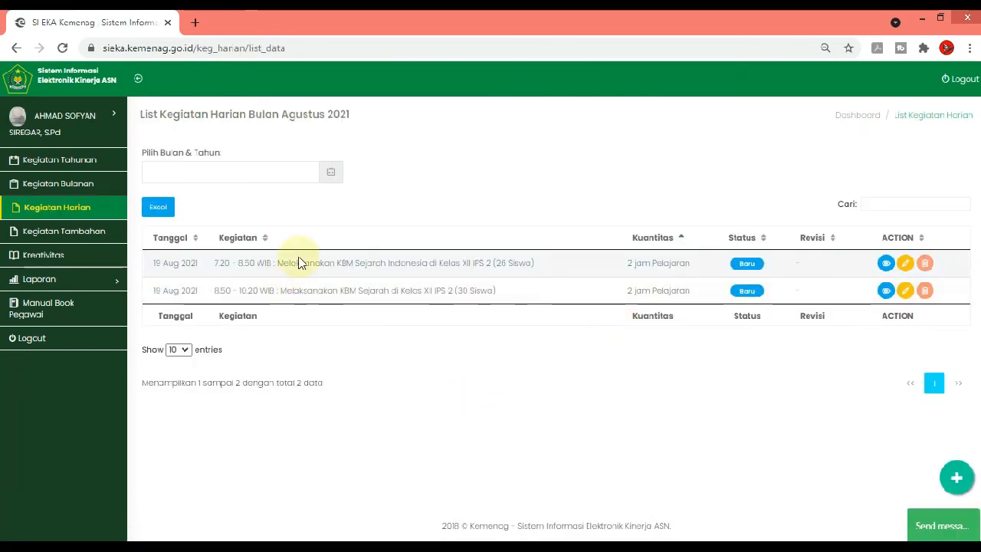
{"action": "left_click", "coordinate": [956, 476]}
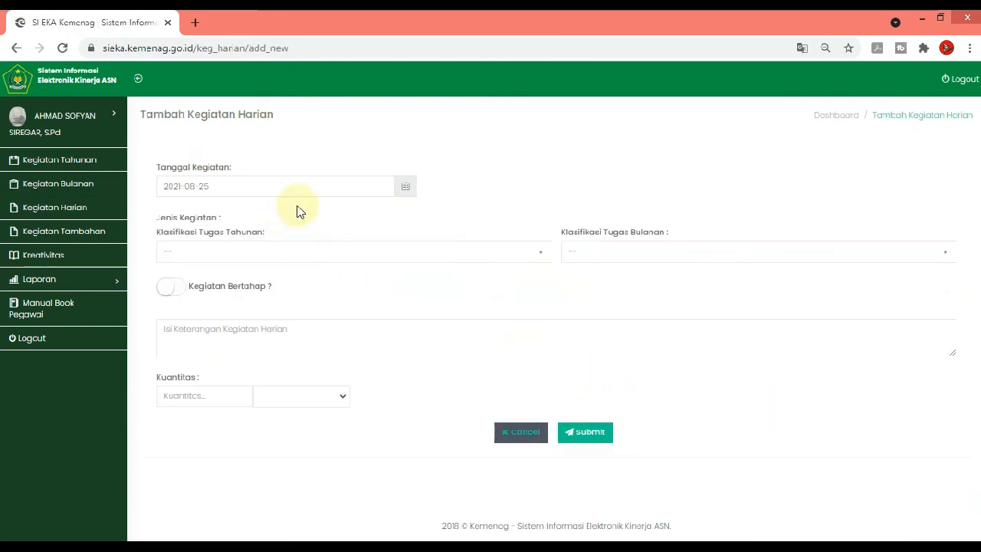
{"action": "left_click", "coordinate": [317, 253]}
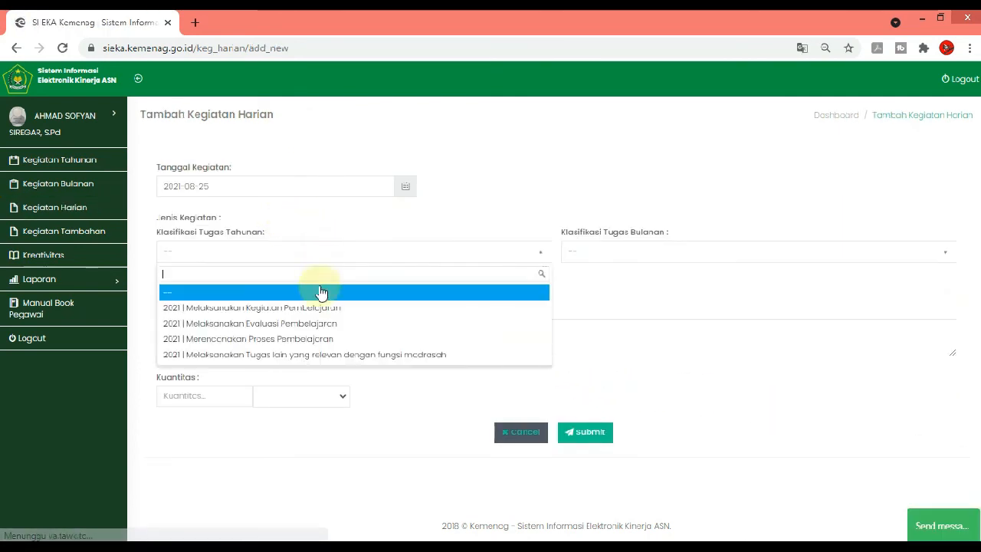
{"action": "left_click", "coordinate": [309, 341]}
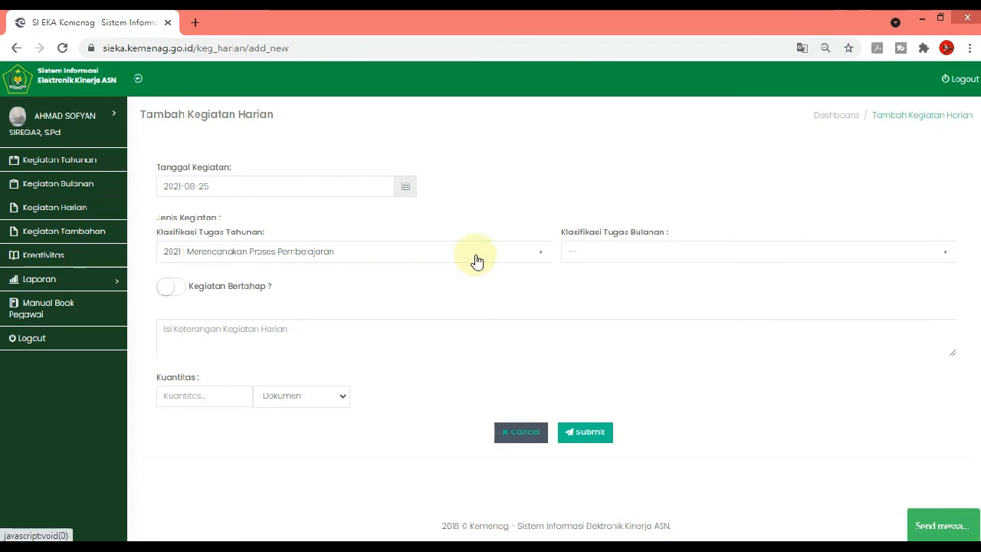
{"action": "left_click", "coordinate": [372, 185]}
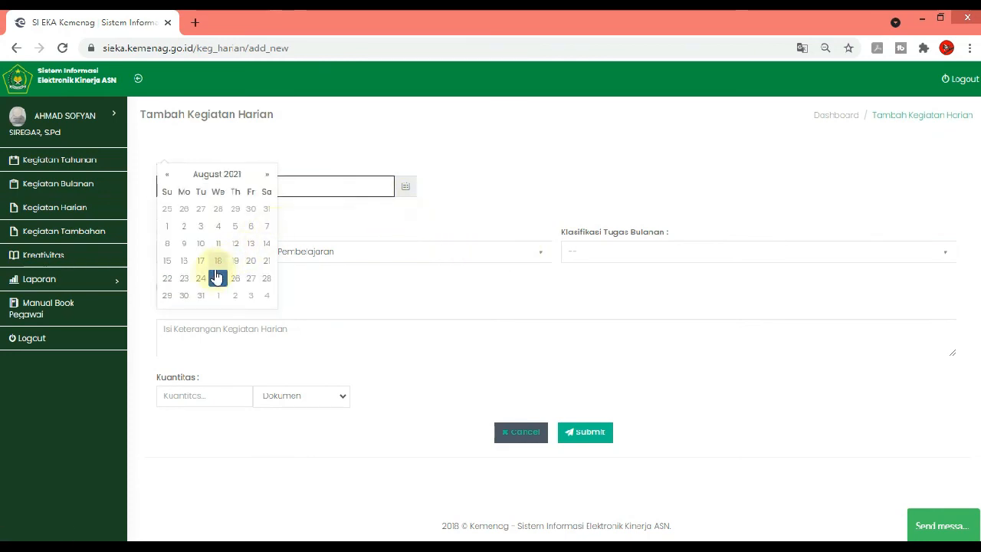
{"action": "left_click", "coordinate": [167, 174]}
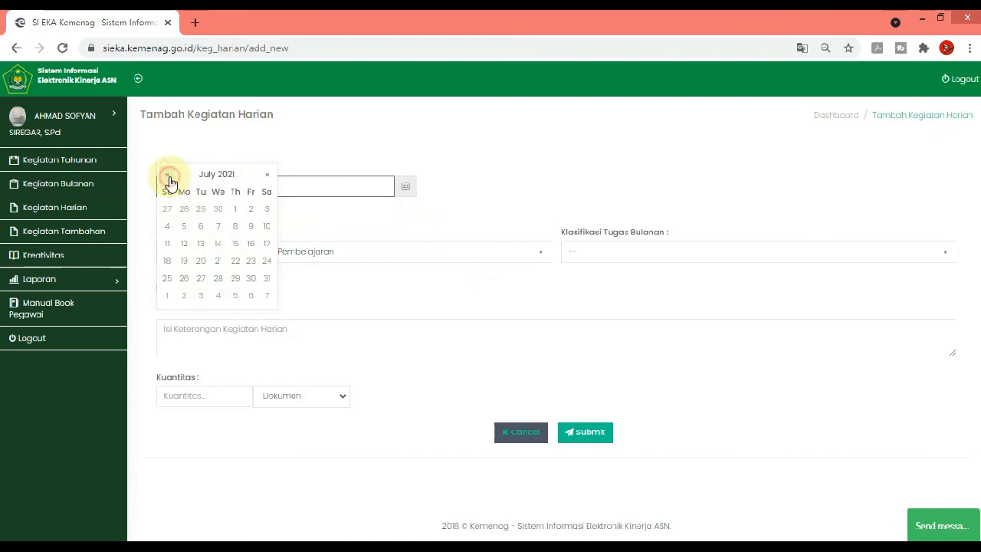
{"action": "left_click", "coordinate": [215, 227]}
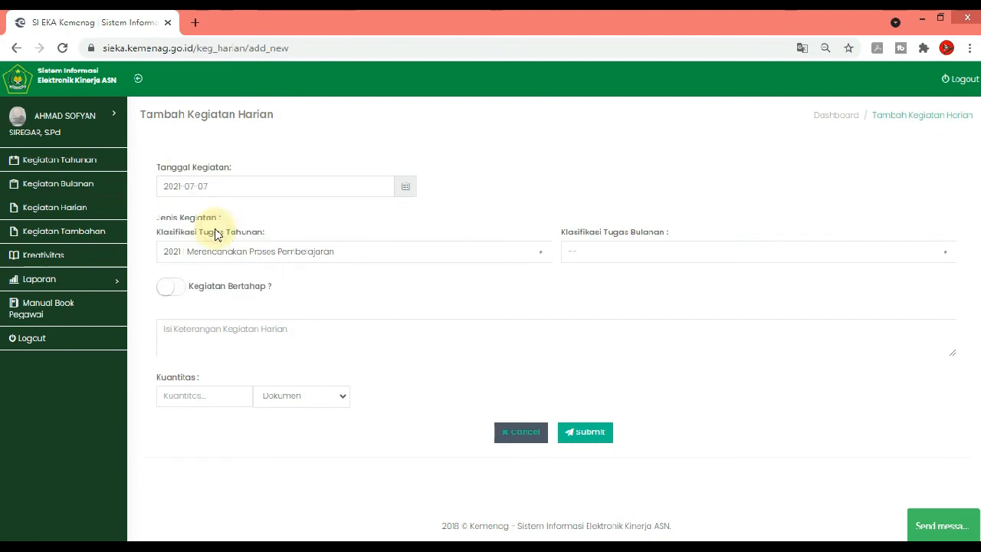
{"action": "left_click", "coordinate": [530, 259]}
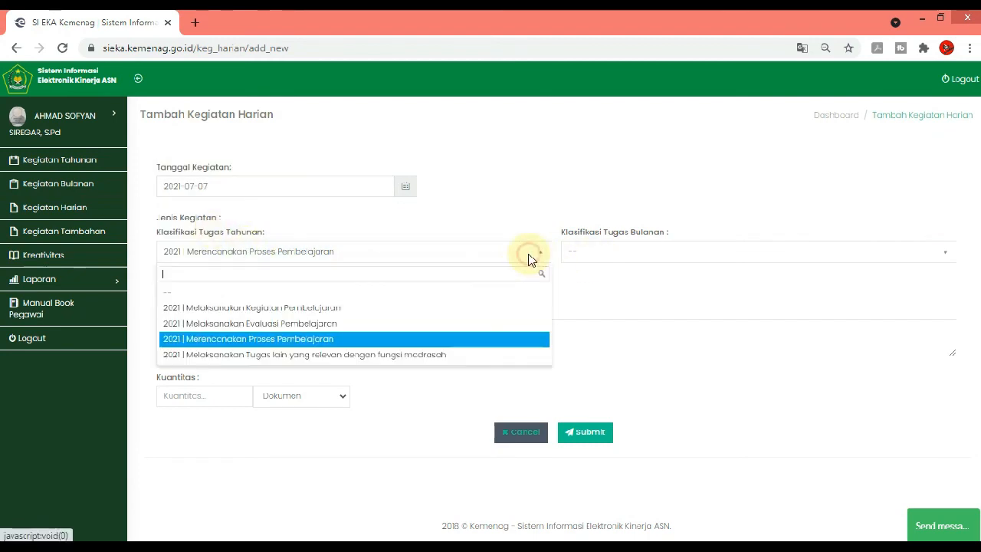
{"action": "left_click", "coordinate": [422, 338]}
{"action": "left_click", "coordinate": [601, 253]}
{"action": "left_click", "coordinate": [605, 260]}
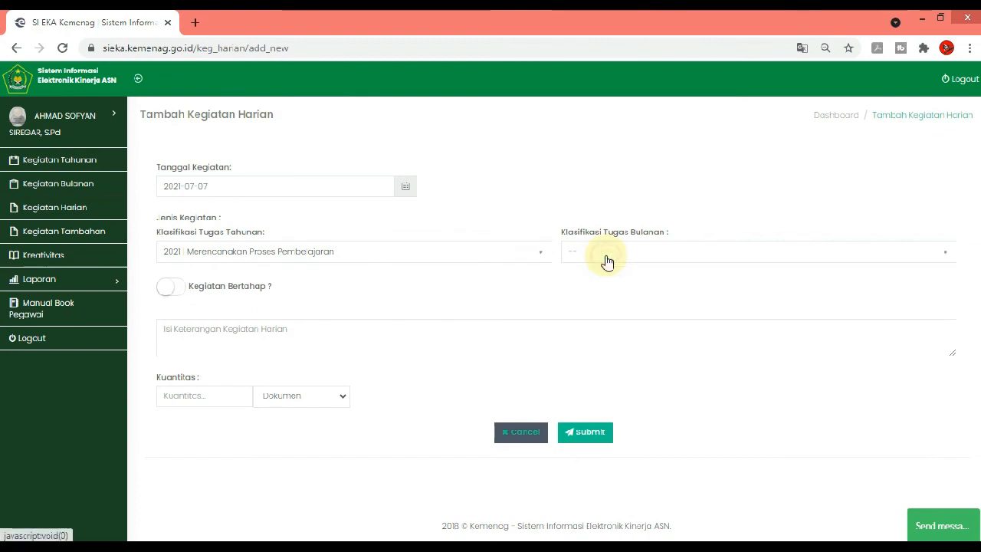
{"action": "left_click", "coordinate": [605, 260]}
{"action": "left_click", "coordinate": [606, 261]}
{"action": "left_click", "coordinate": [605, 262]}
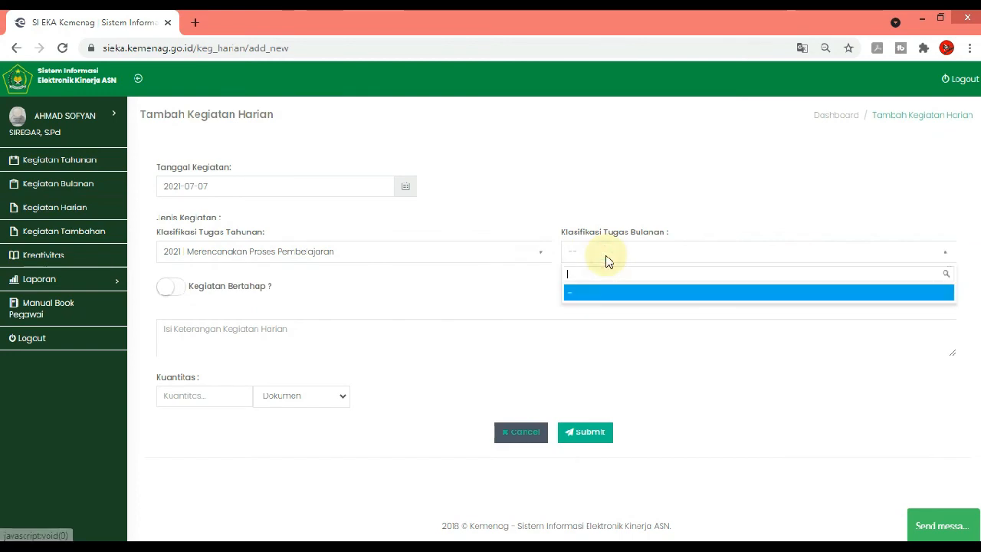
{"action": "left_click", "coordinate": [606, 261]}
{"action": "left_click", "coordinate": [606, 262]}
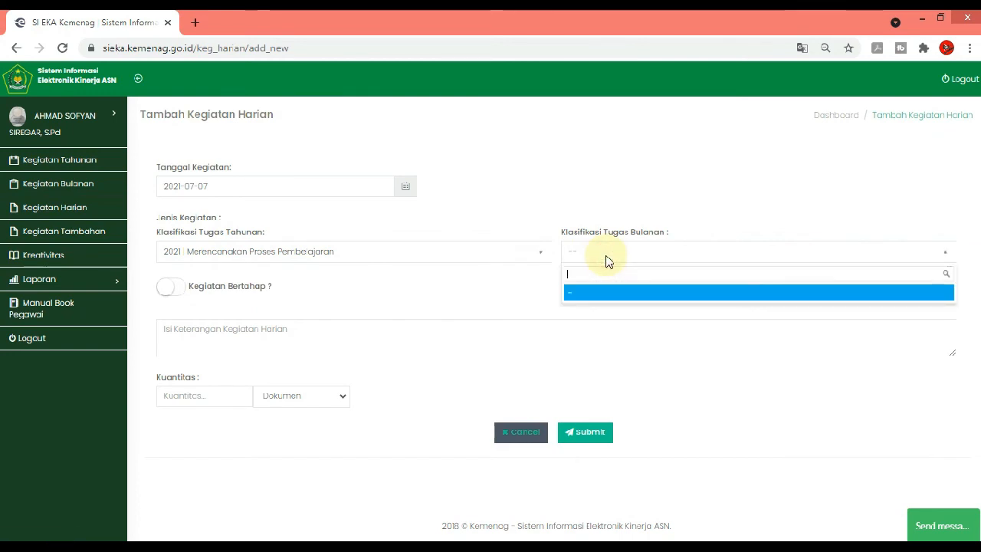
{"action": "left_click", "coordinate": [606, 261]}
{"action": "left_click", "coordinate": [607, 262]}
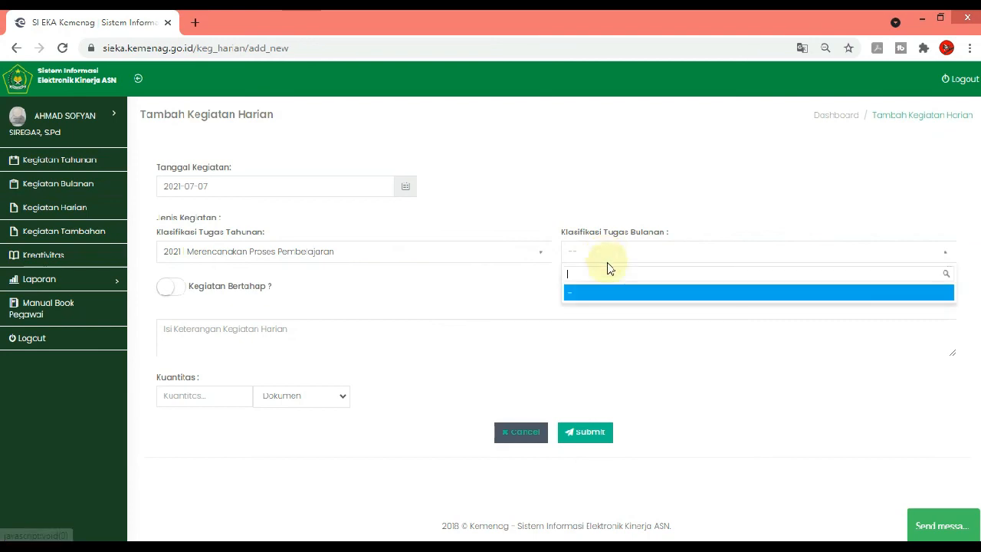
{"action": "left_click", "coordinate": [527, 435]}
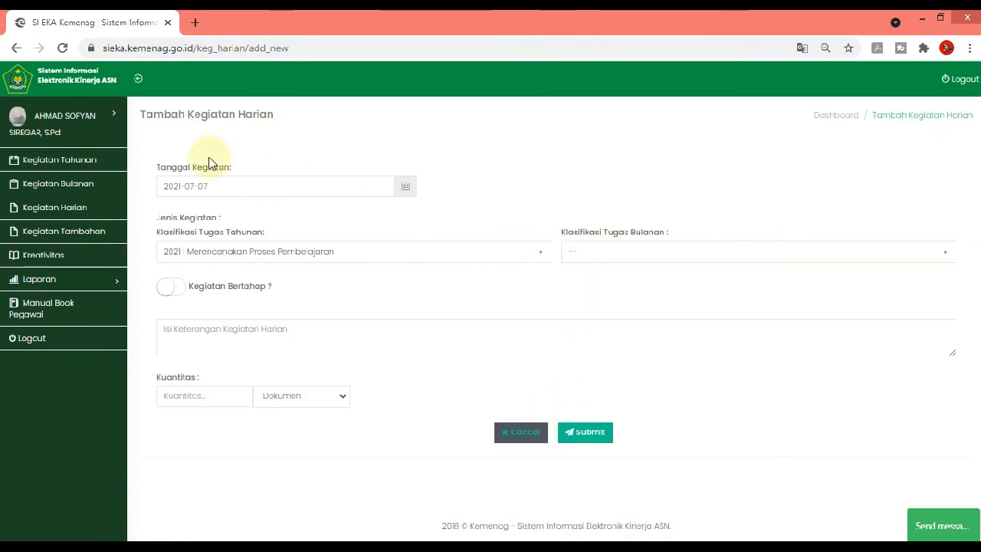
{"action": "left_click", "coordinate": [62, 47]}
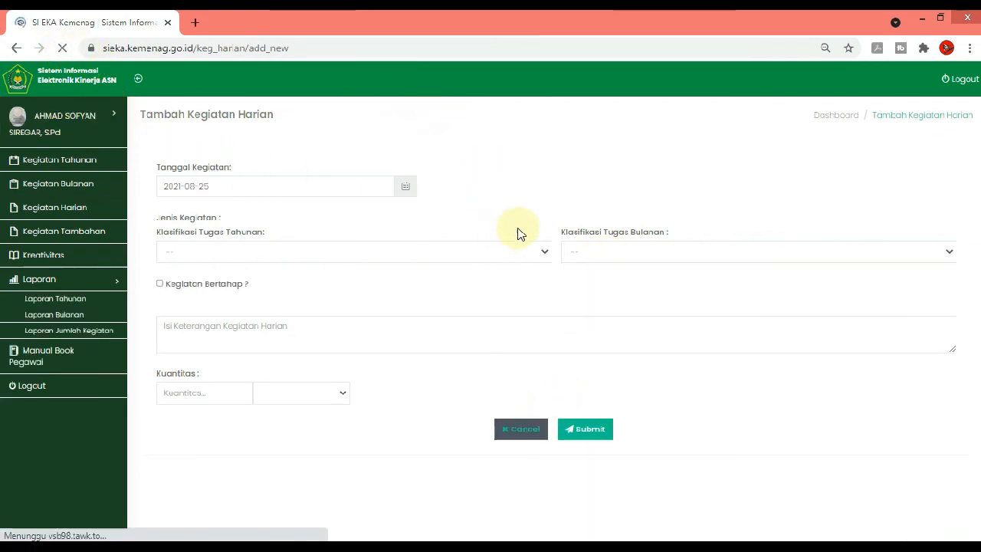
Set the new daily activity's date to 2021-07-07
{"action": "left_click", "coordinate": [319, 189]}
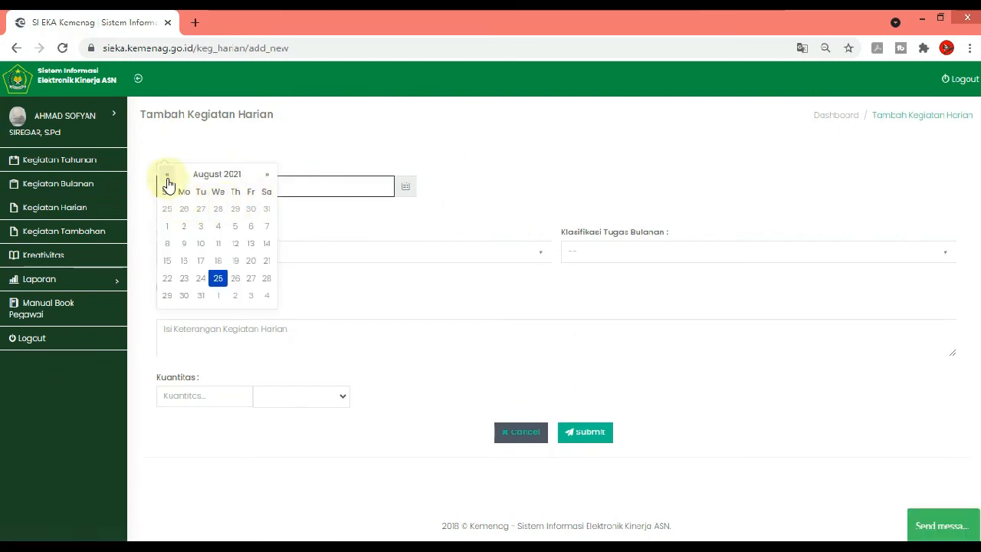
{"action": "left_click", "coordinate": [167, 174]}
{"action": "left_click", "coordinate": [213, 227]}
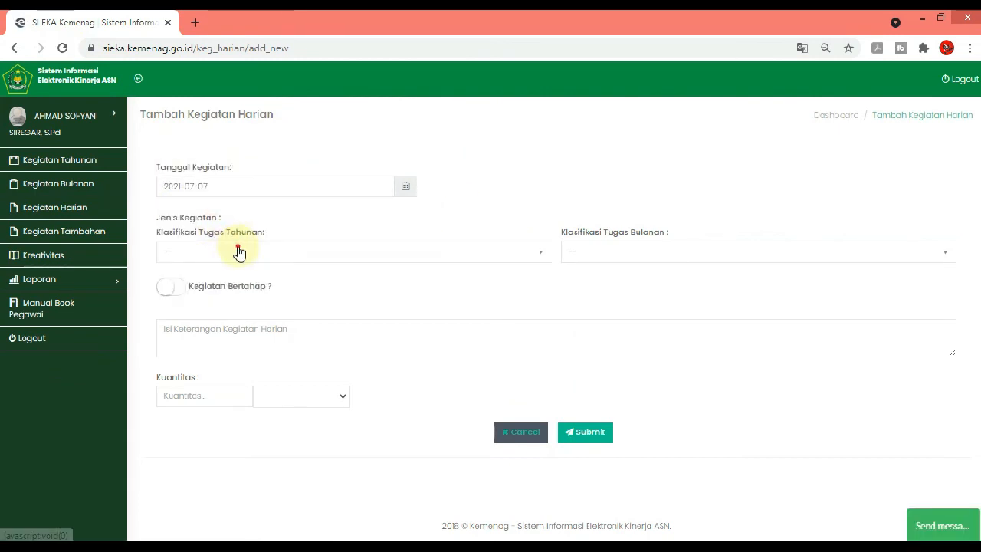
Classify the 2021-07-07 entry under the annual task "Merencanakan Proses Pembelajaran" and the July monthly task "Menyusun RPP Pembelajaran TP. 2021/2022"
{"action": "left_click", "coordinate": [236, 251]}
{"action": "left_click", "coordinate": [237, 339]}
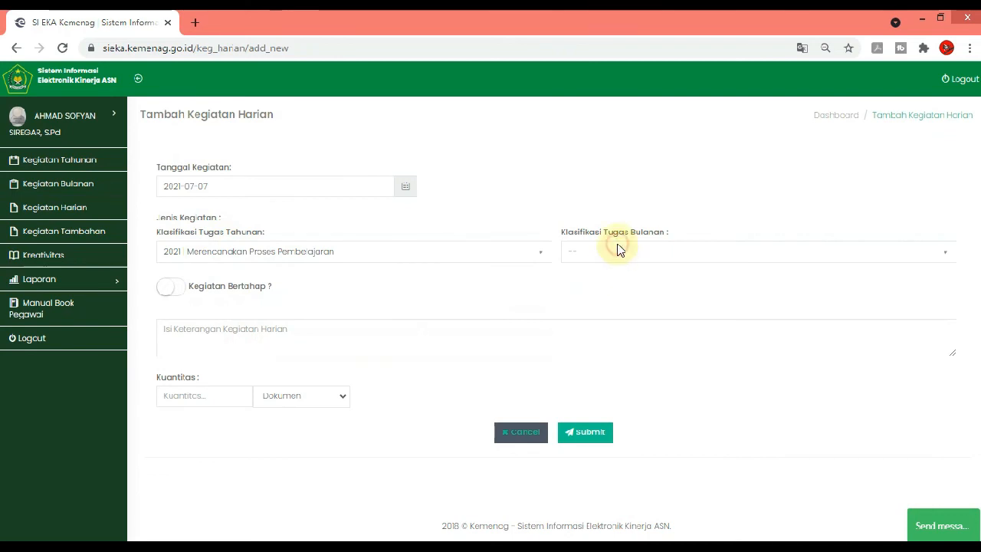
{"action": "left_click", "coordinate": [620, 253]}
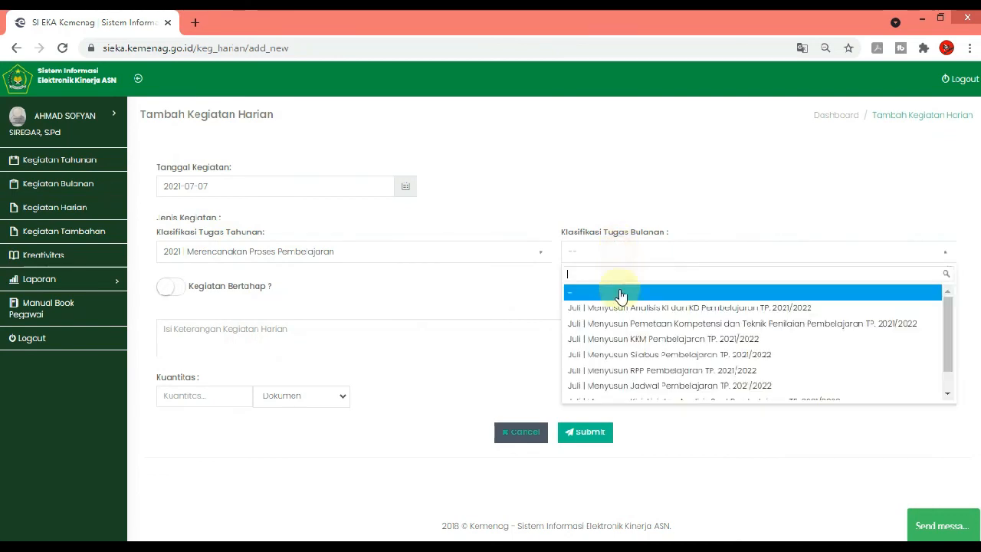
{"action": "left_click", "coordinate": [634, 371]}
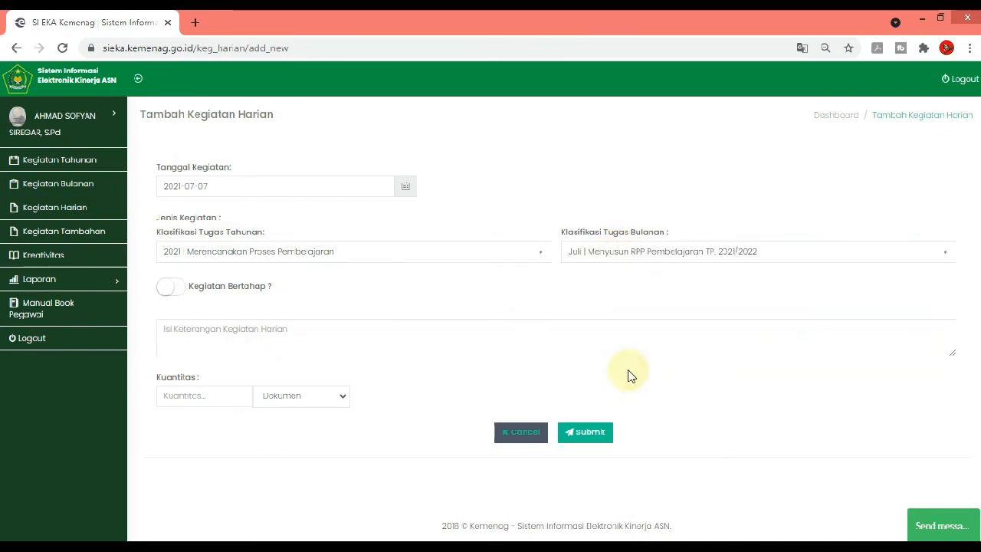
{"action": "left_click", "coordinate": [371, 338]}
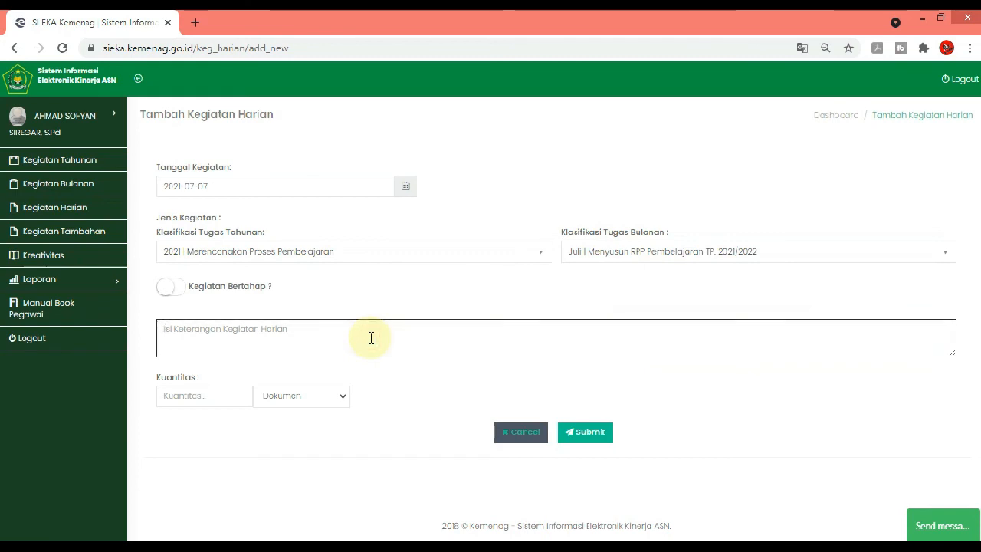
Mark the 2021-07-07 entry as staged with progress description "Menyusun RPP Pembelajaran Sejarah Indonesia kelas XII" and submit it
{"action": "left_click", "coordinate": [181, 292]}
{"action": "left_click", "coordinate": [242, 347]}
{"action": "type", "text": "Men"}
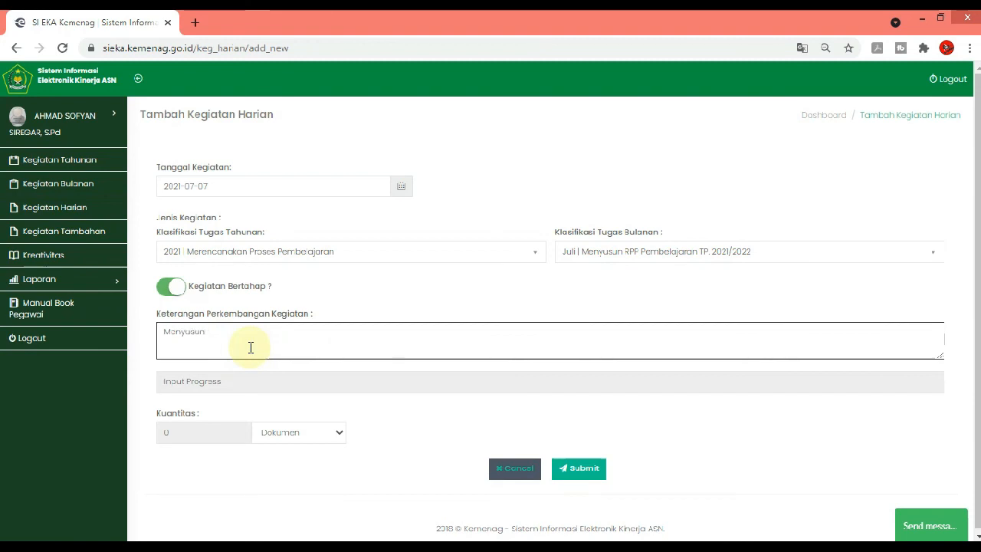
{"action": "type", "text": "yusun RPP Pembelaja"}
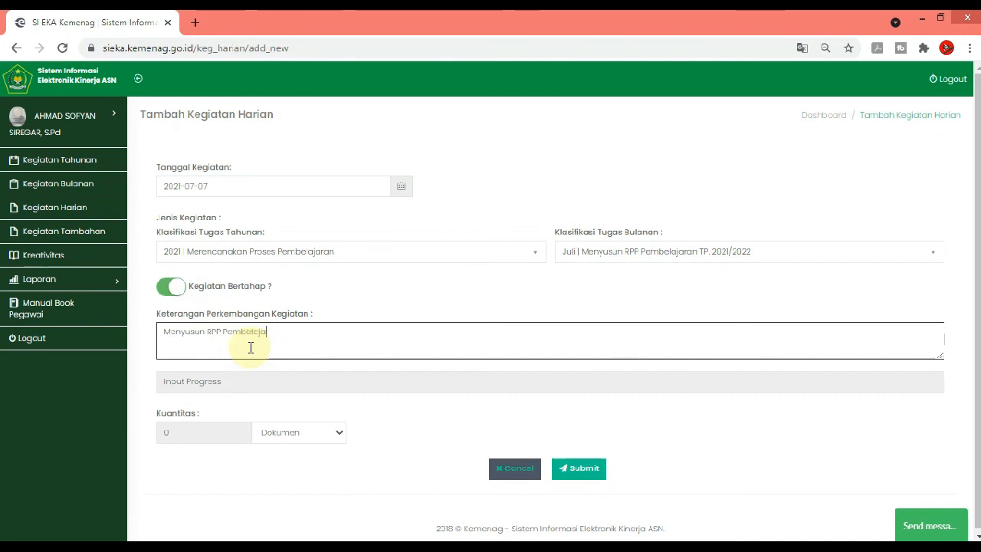
{"action": "type", "text": "ran Sejarah"}
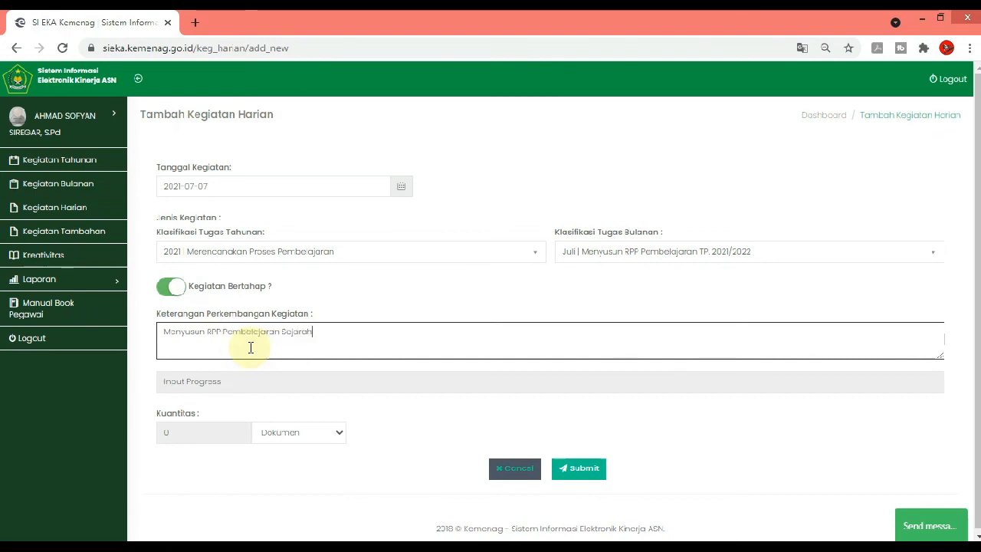
{"action": "type", "text": " Indonesia kelas XII"}
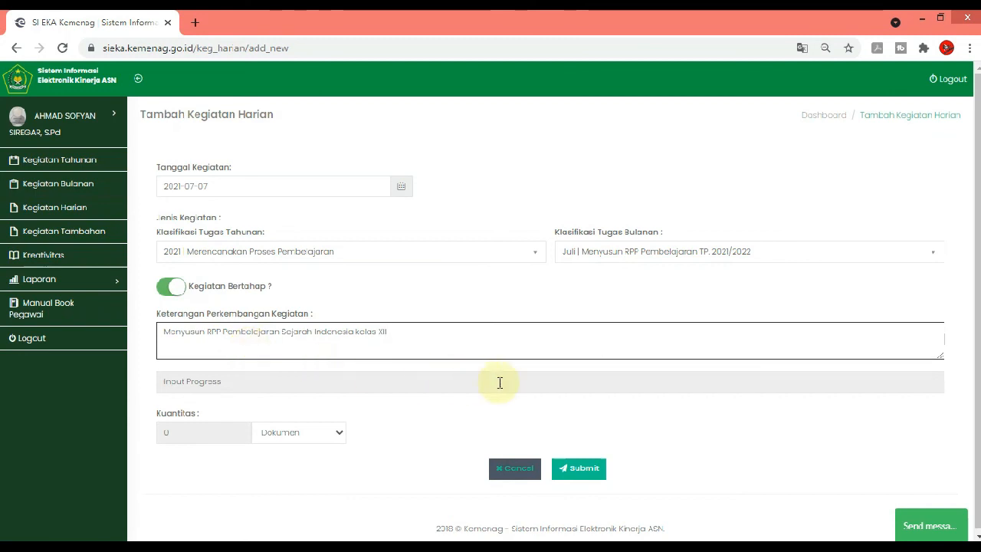
{"action": "left_click", "coordinate": [578, 469]}
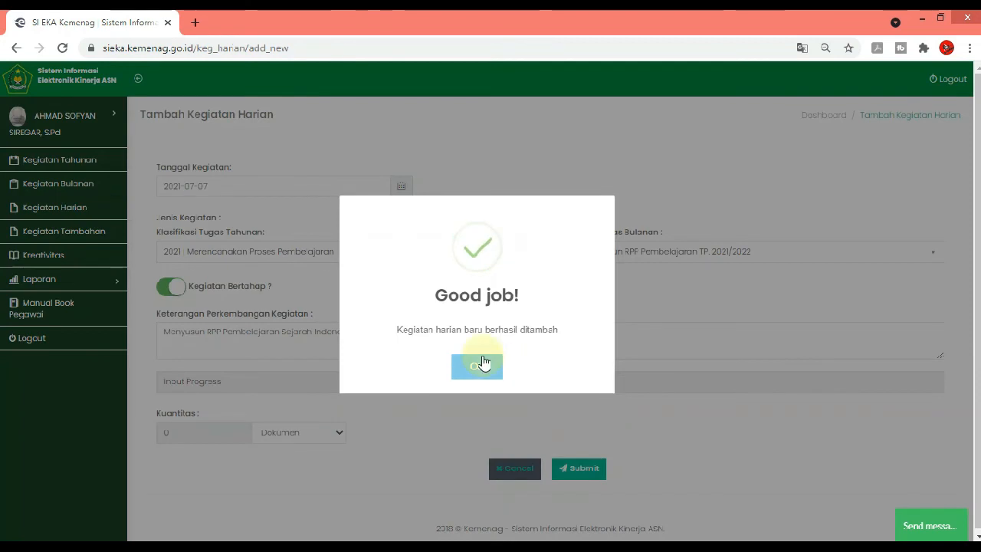
{"action": "left_click", "coordinate": [477, 366]}
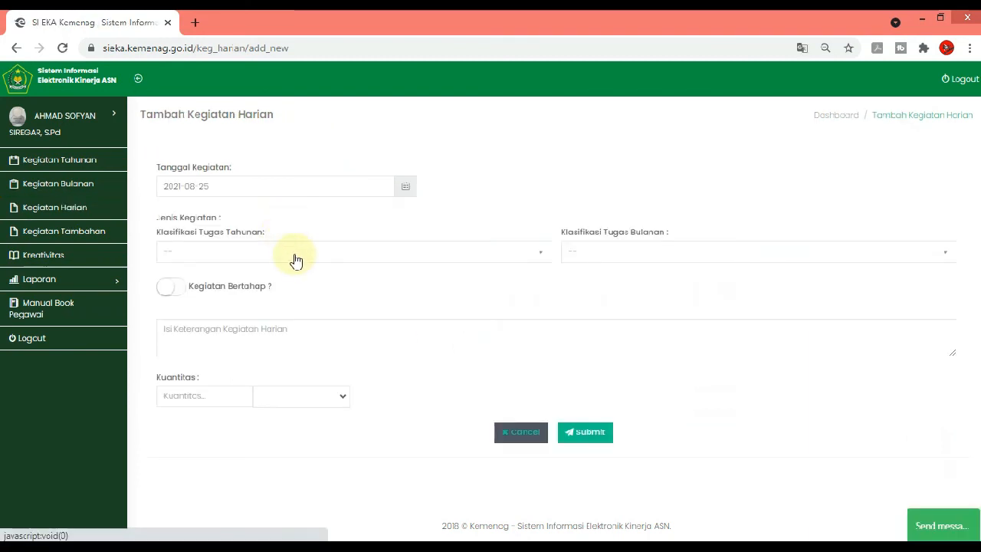
Set the date of the blank daily activity form to 2021-07-08
{"action": "left_click", "coordinate": [295, 256]}
{"action": "left_click", "coordinate": [259, 189]}
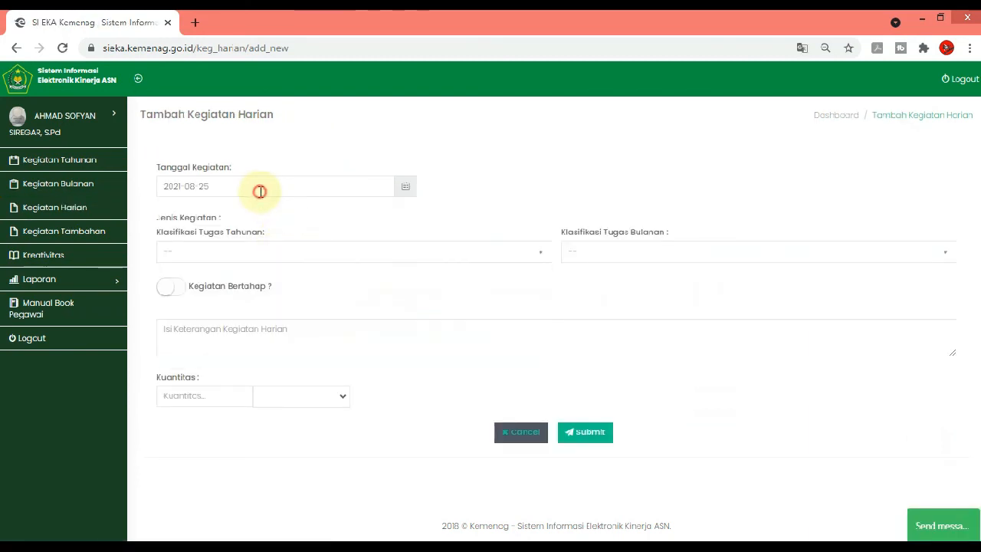
{"action": "left_click", "coordinate": [167, 175]}
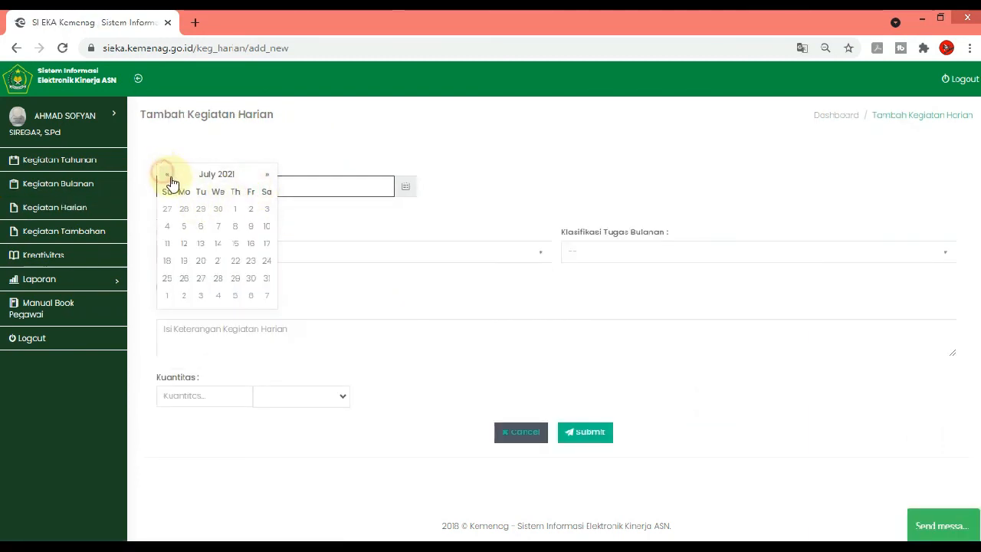
{"action": "left_click", "coordinate": [233, 226]}
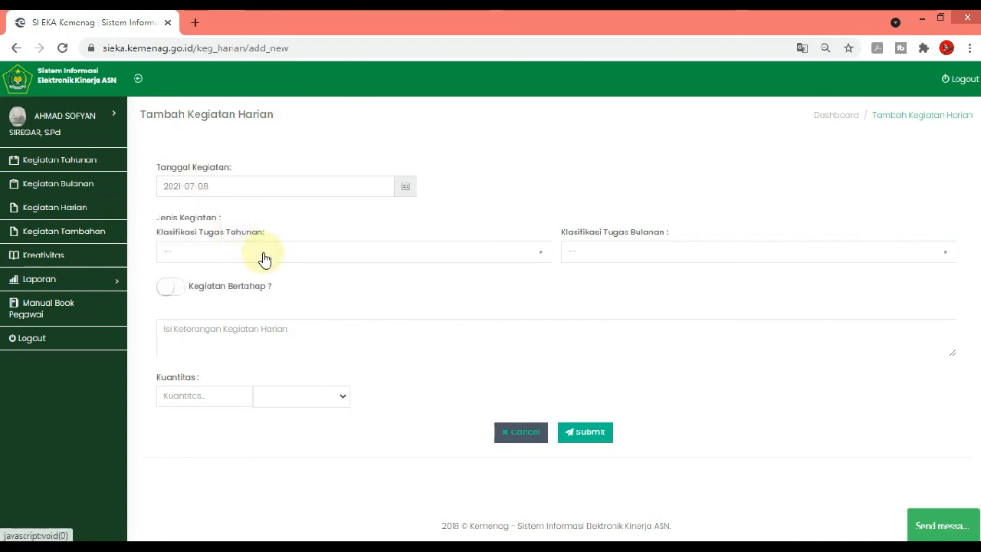
Classify the 2021-07-08 entry under the annual task "Merencanakan Proses Pembelajaran" and the July monthly task "Menyusun RPP Pembelajaran TP. 2021/2022"
{"action": "left_click", "coordinate": [284, 254]}
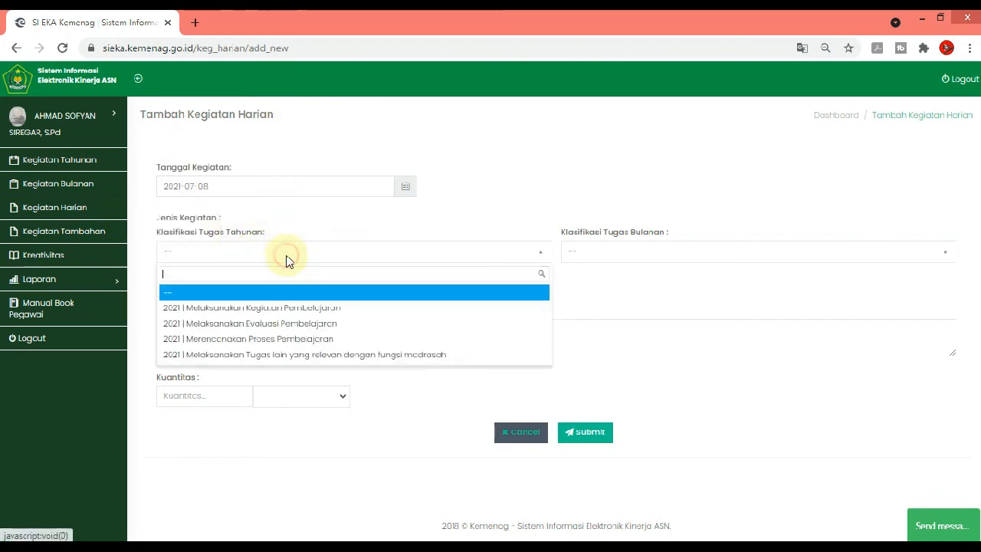
{"action": "left_click", "coordinate": [615, 257]}
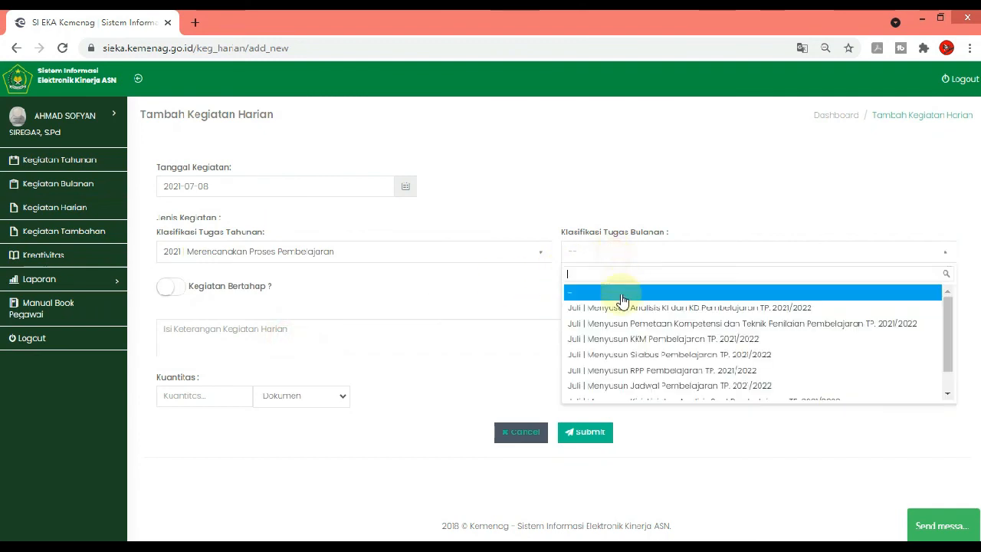
{"action": "left_click", "coordinate": [652, 370]}
Enter "Menyusun RPP Pembelajaran Sejarah Indonesia kelas XII" as the description of the non-staged daily activity
{"action": "left_click", "coordinate": [430, 331]}
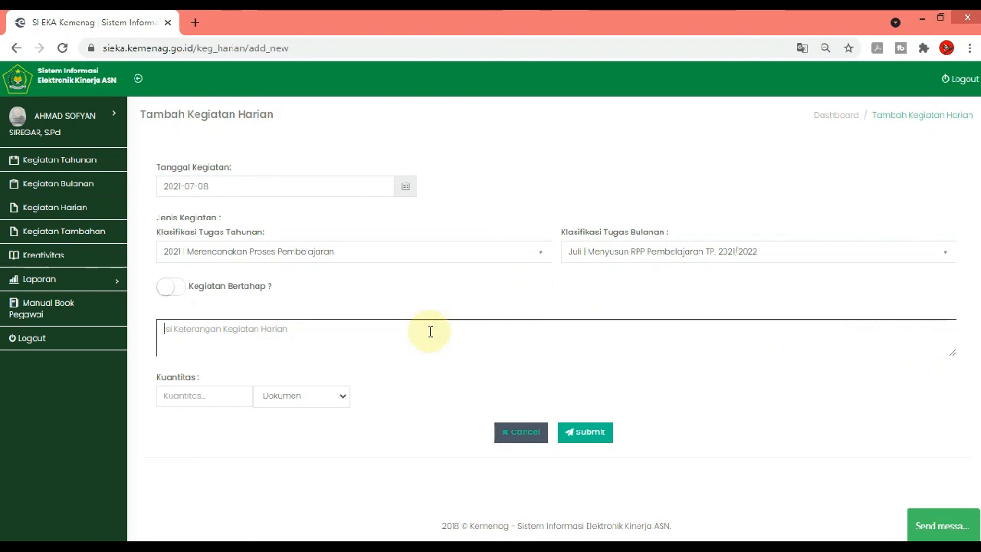
{"action": "type", "text": "Menyusun RP"}
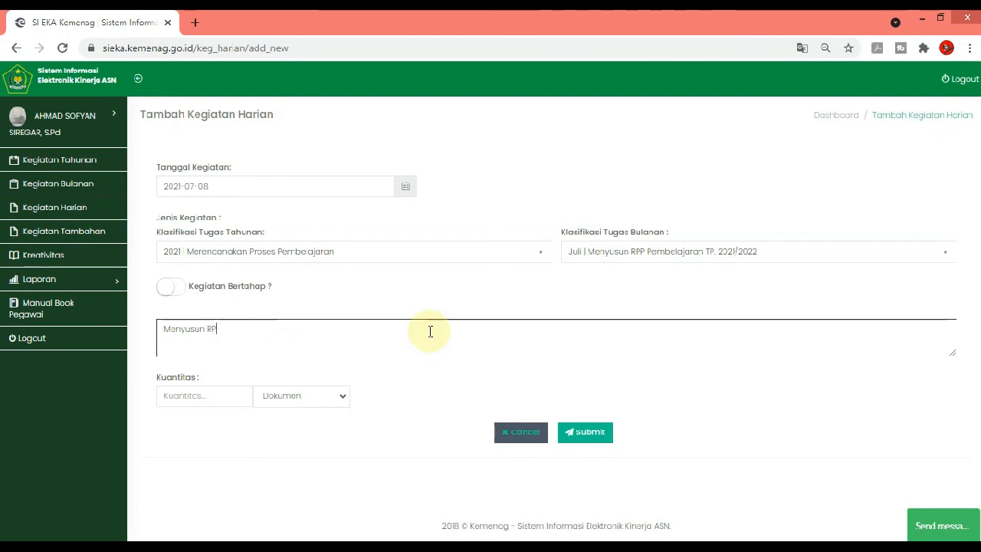
{"action": "type", "text": "P Pembelajaran Sejarah Idno"}
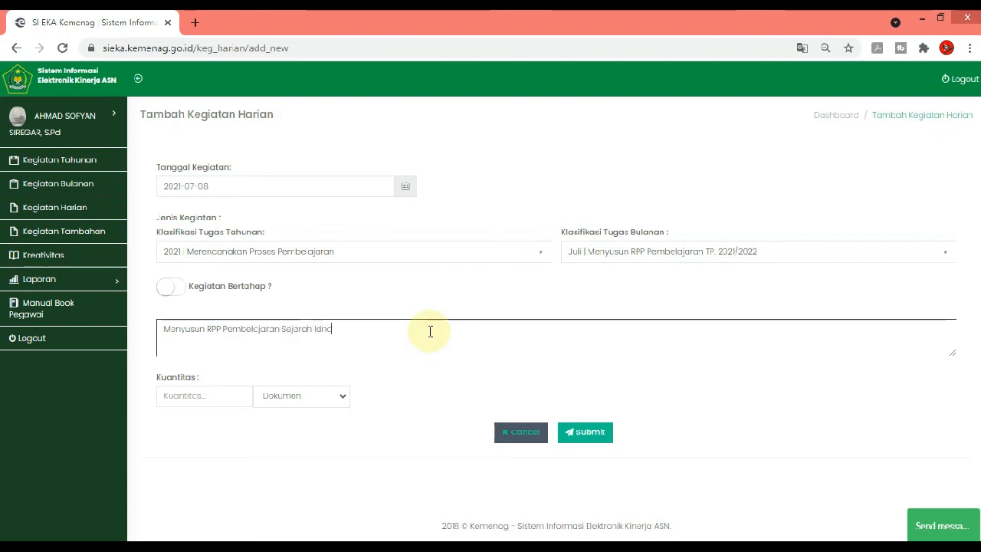
{"action": "key", "text": "BackSpace"}
{"action": "key", "text": "BackSpace"}
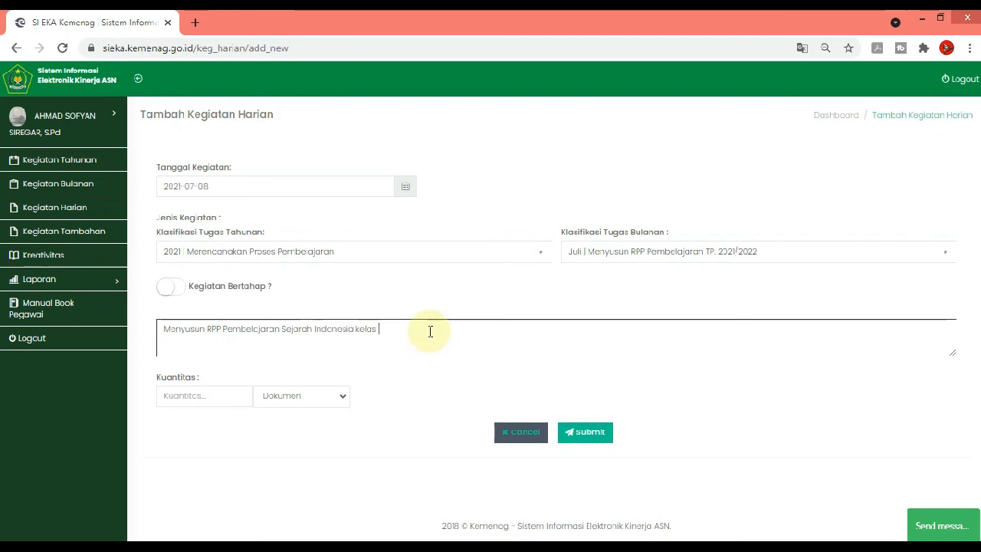
{"action": "type", "text": "XII"}
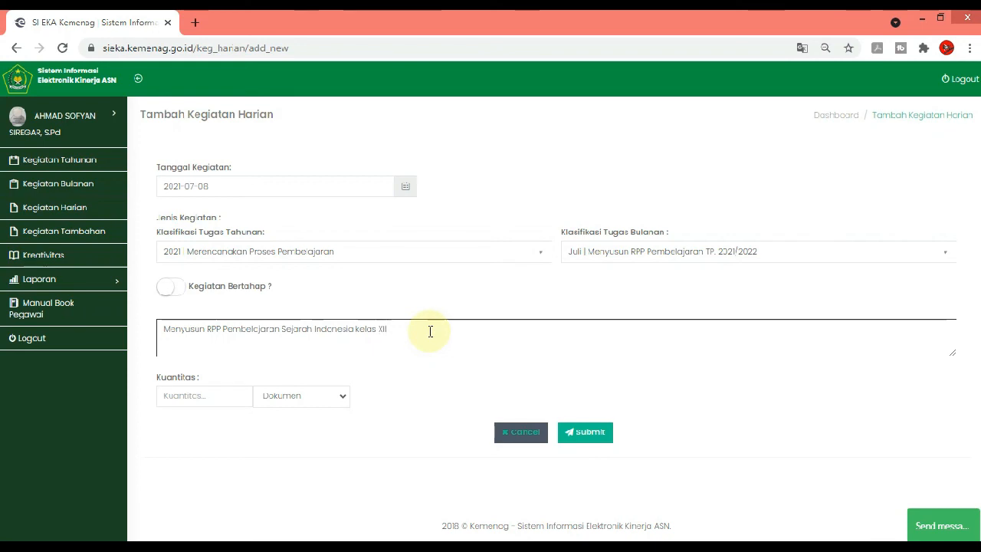
Set the activity's quantity to 1 Dokumen and submit the 2021-07-08 entry
{"action": "left_click", "coordinate": [231, 397]}
{"action": "type", "text": "1"}
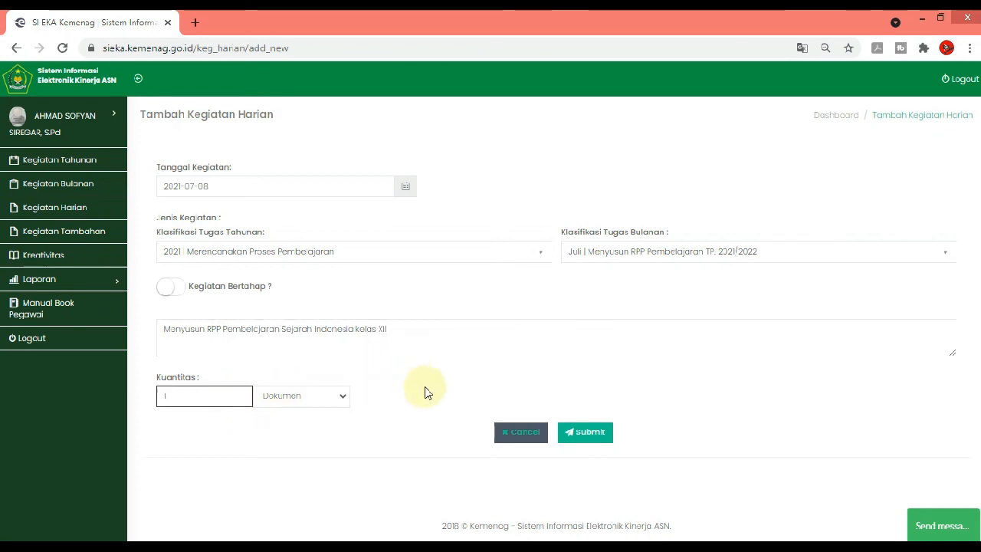
{"action": "left_click", "coordinate": [425, 388]}
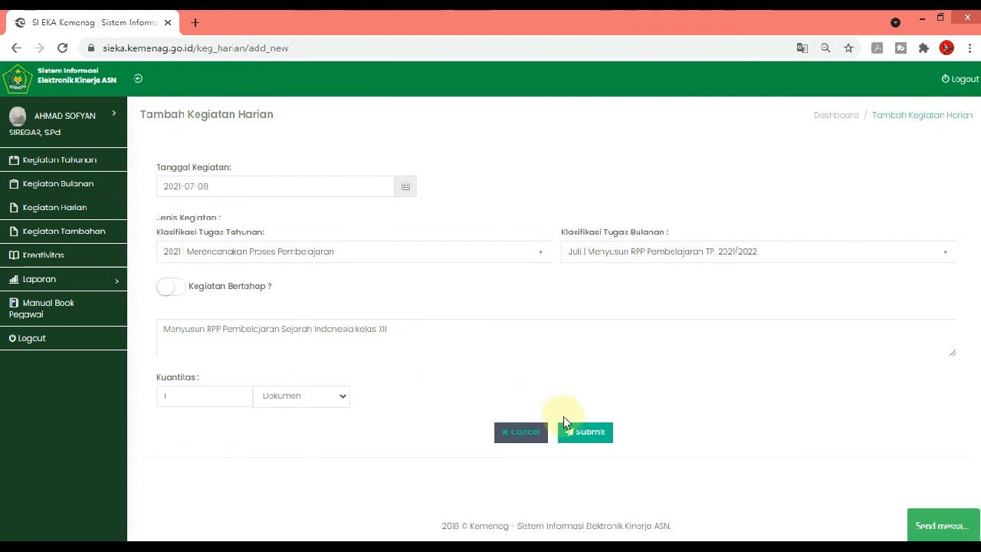
{"action": "left_click", "coordinate": [577, 437]}
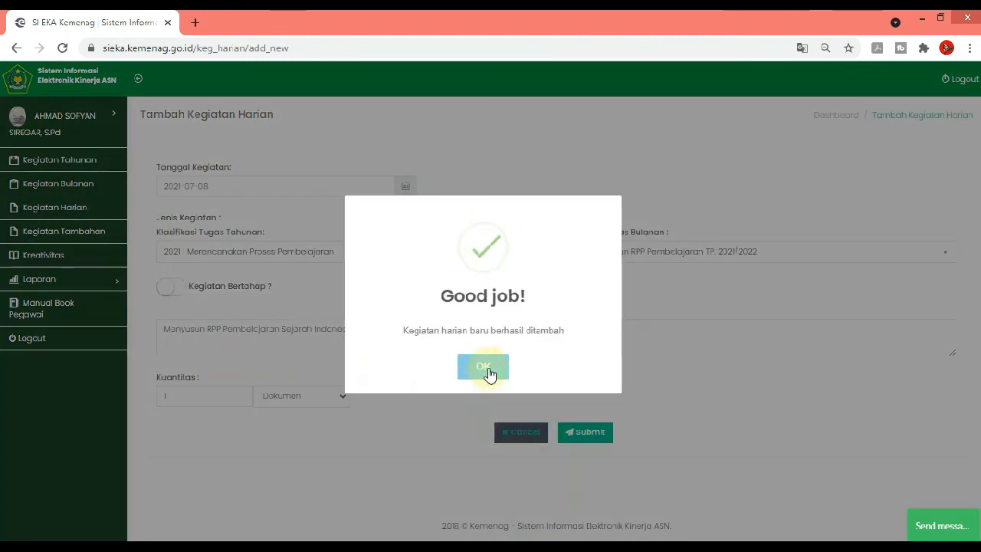
{"action": "left_click", "coordinate": [484, 371]}
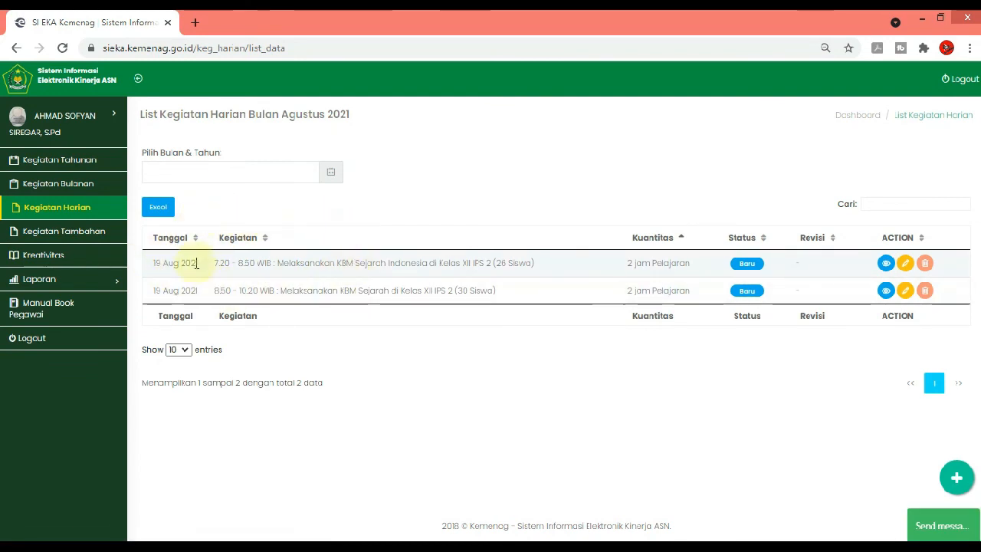
Filter the daily activity list to July 2021 and review the recorded entries, comparing the quantities of staged and completed RPP activities
{"action": "left_click", "coordinate": [212, 175]}
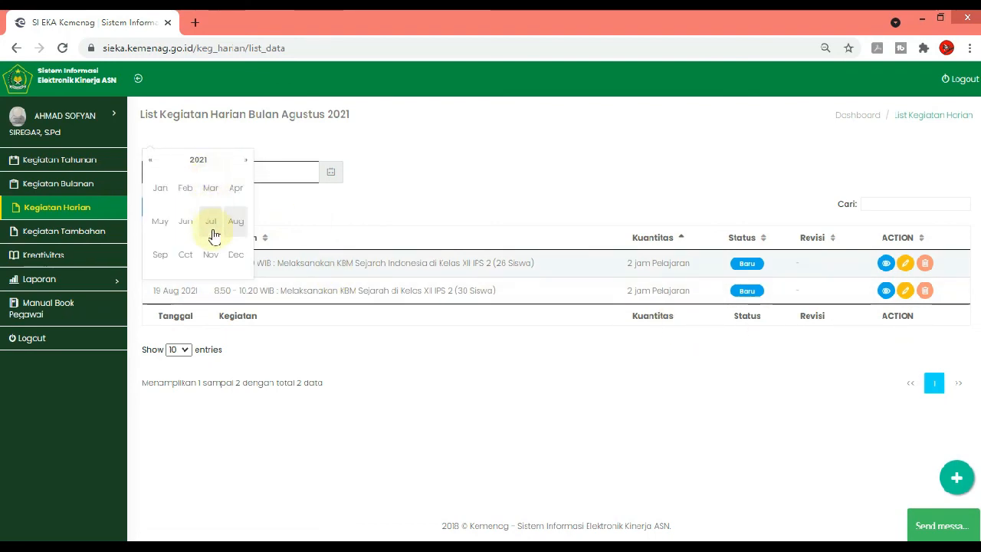
{"action": "left_click", "coordinate": [213, 227]}
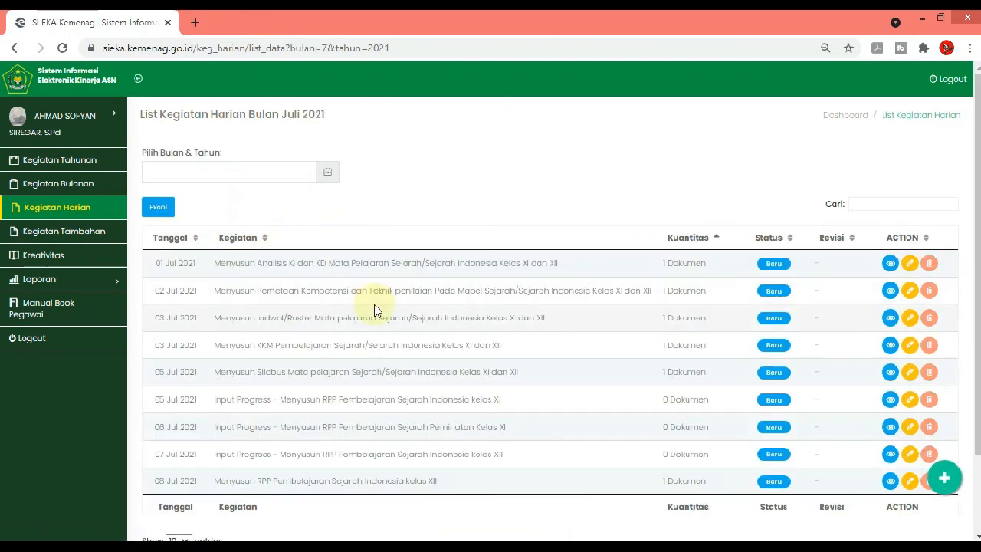
{"action": "scroll", "coordinate": [374, 345], "scroll_direction": "down", "scroll_amount": 2}
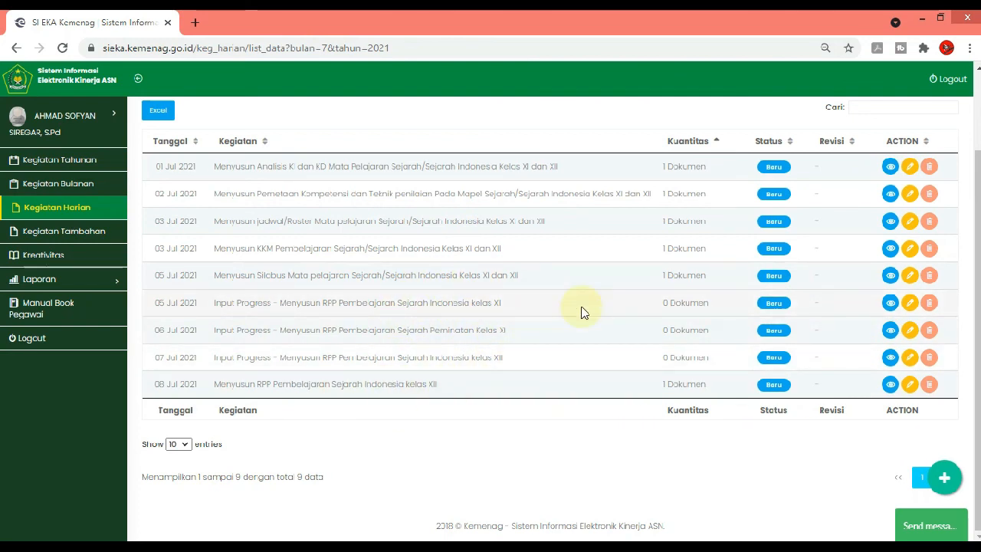
{"action": "scroll", "coordinate": [486, 379], "scroll_direction": "up", "scroll_amount": 1}
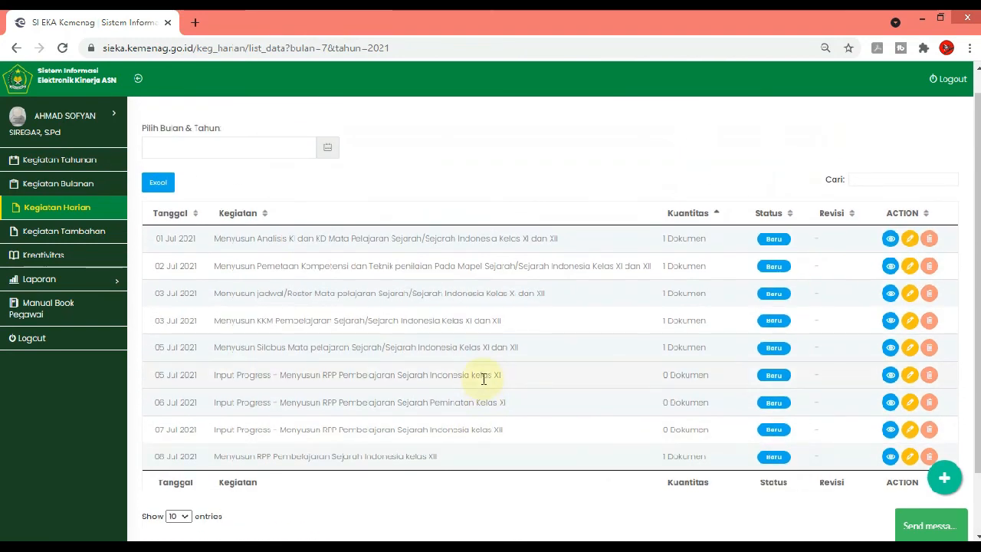
{"action": "scroll", "coordinate": [462, 383], "scroll_direction": "down", "scroll_amount": 1}
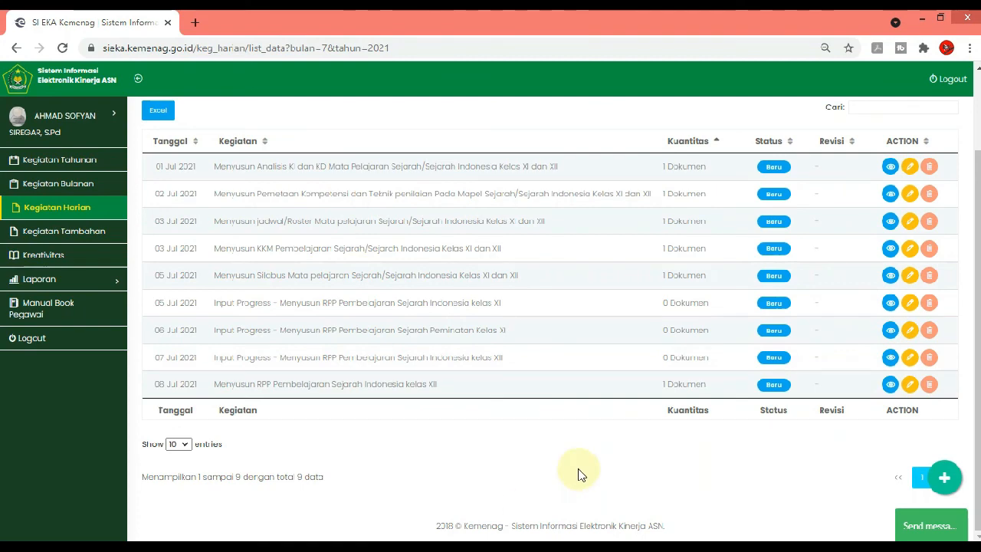
{"action": "scroll", "coordinate": [575, 472], "scroll_direction": "up", "scroll_amount": 2}
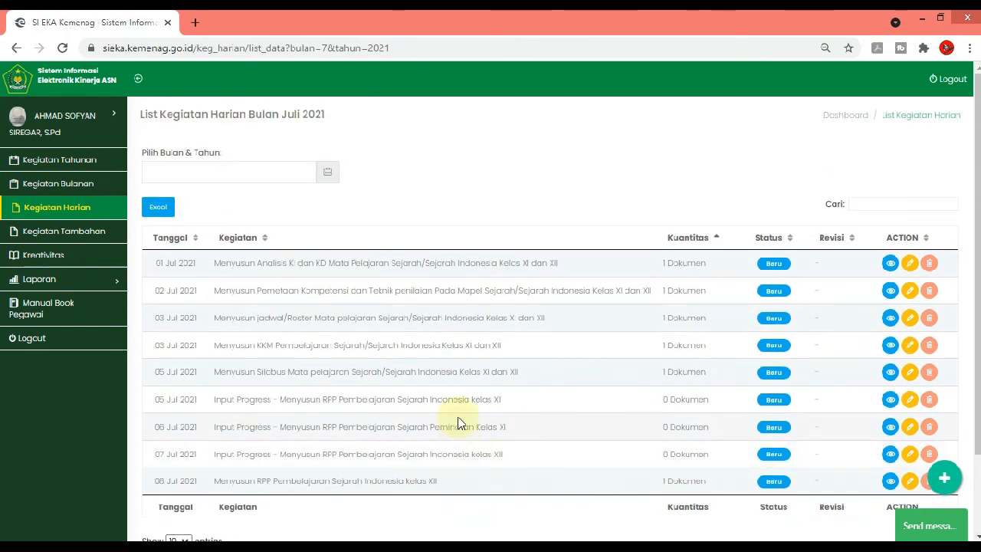
{"action": "scroll", "coordinate": [540, 300], "scroll_direction": "down", "scroll_amount": 1}
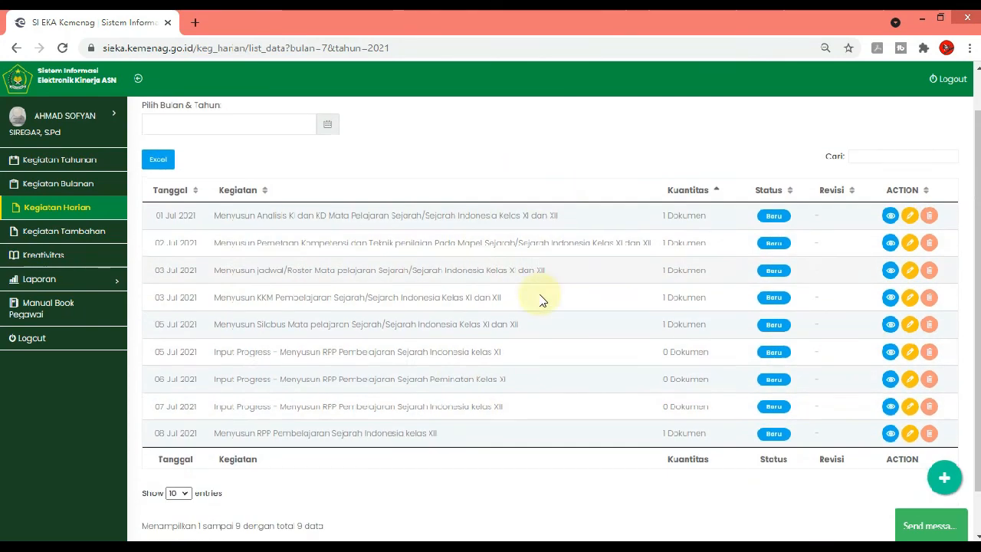
{"action": "scroll", "coordinate": [540, 299], "scroll_direction": "down", "scroll_amount": 1}
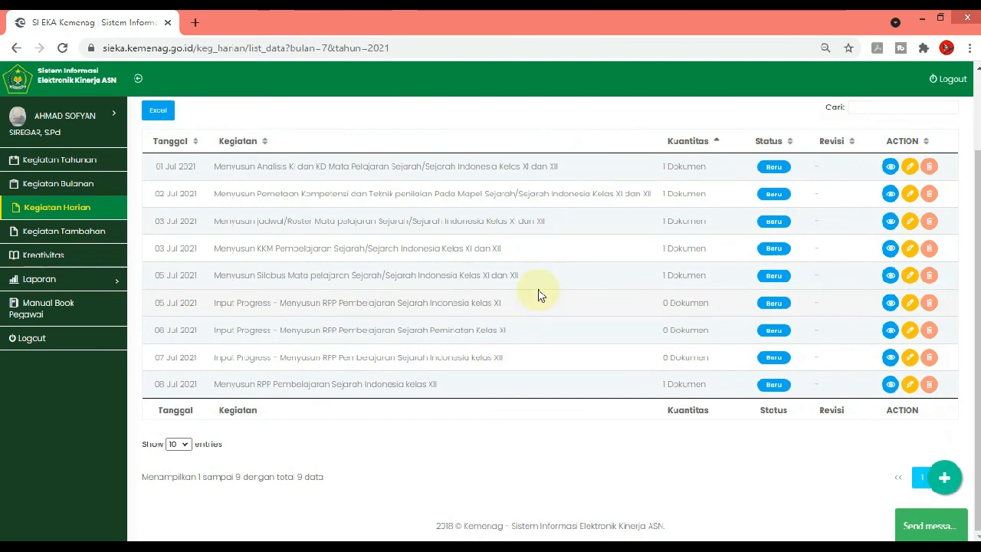
{"action": "scroll", "coordinate": [519, 303], "scroll_direction": "up", "scroll_amount": 2}
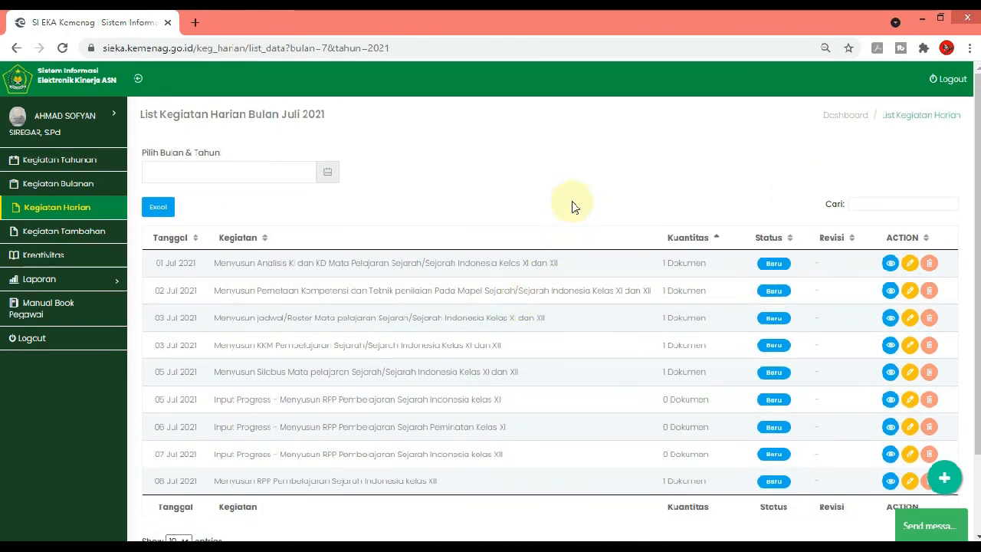
{"action": "scroll", "coordinate": [574, 204], "scroll_direction": "down", "scroll_amount": 2}
{"action": "scroll", "coordinate": [459, 313], "scroll_direction": "up", "scroll_amount": 2}
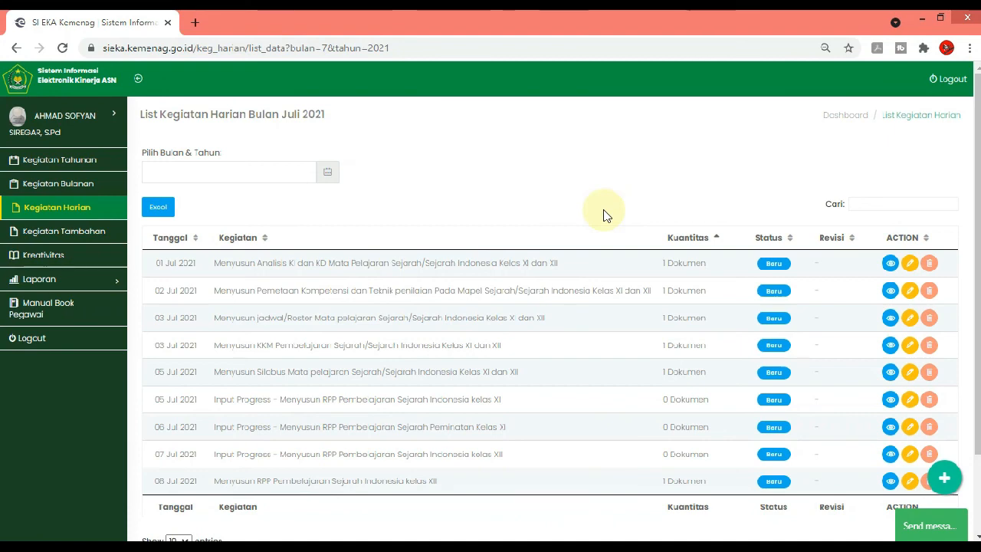
{"action": "scroll", "coordinate": [532, 255], "scroll_direction": "down", "scroll_amount": 2}
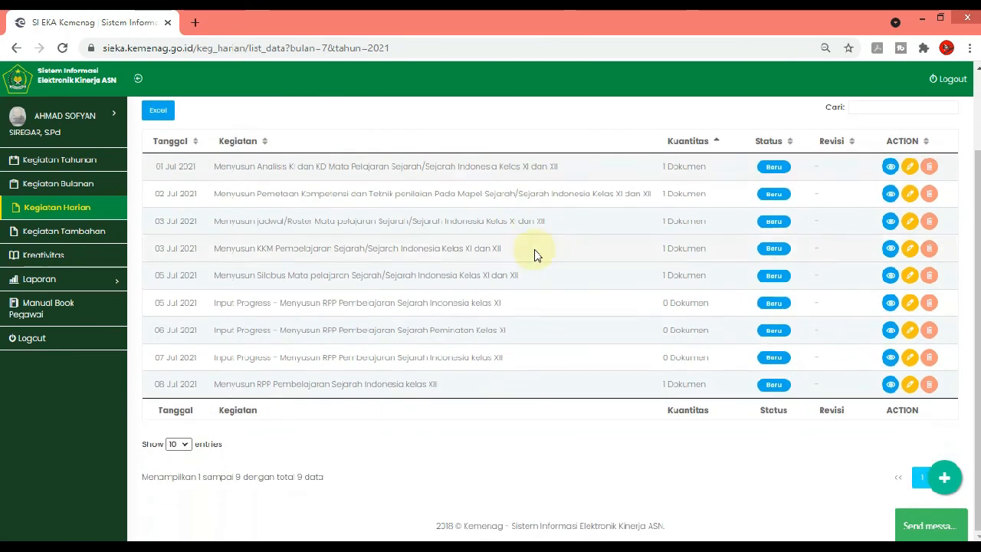
{"action": "scroll", "coordinate": [532, 256], "scroll_direction": "up", "scroll_amount": 2}
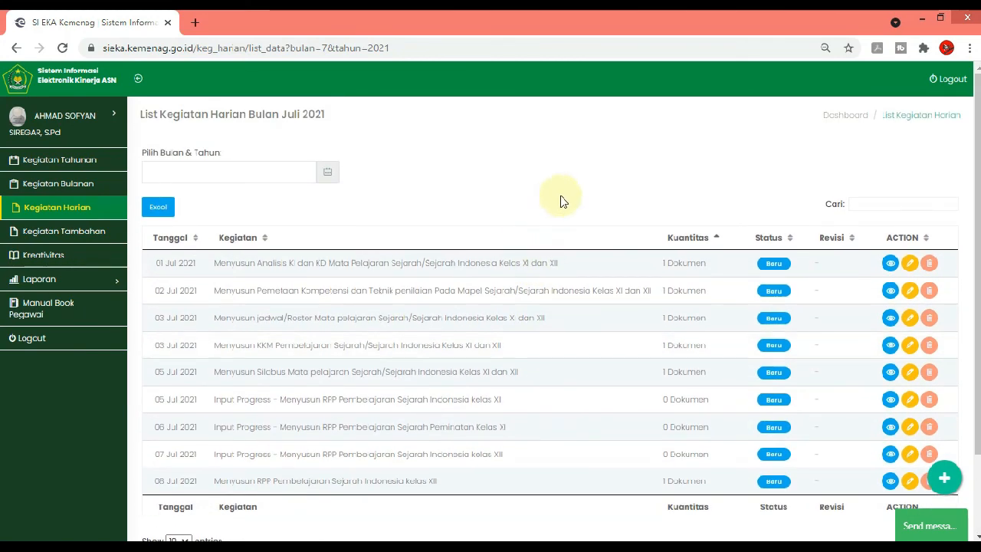
{"action": "scroll", "coordinate": [560, 201], "scroll_direction": "down", "scroll_amount": 2}
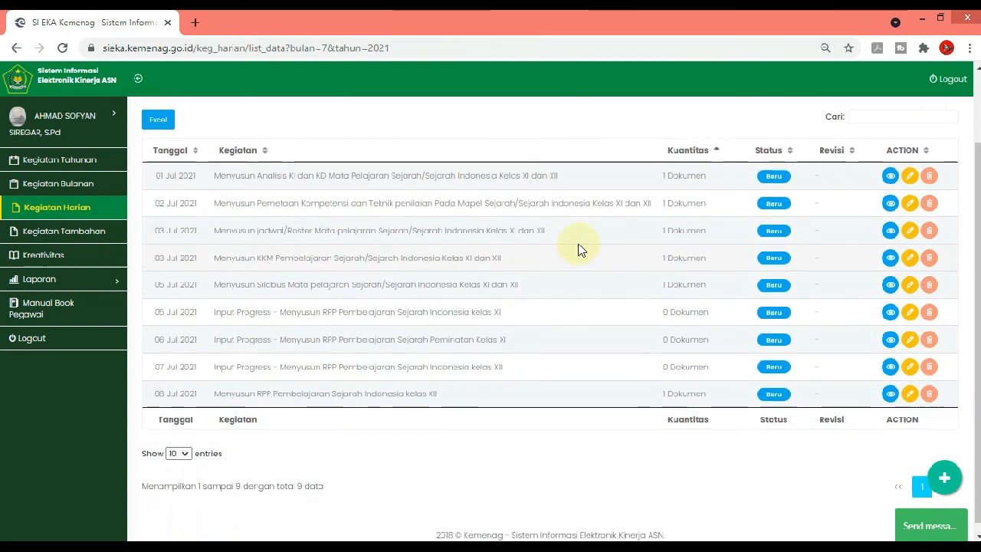
{"action": "scroll", "coordinate": [578, 249], "scroll_direction": "up", "scroll_amount": 2}
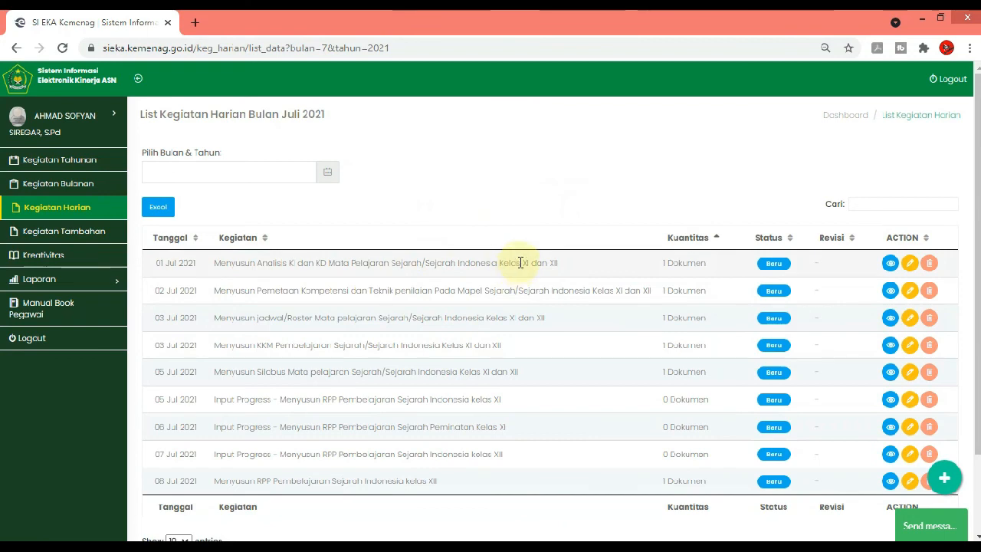
{"action": "scroll", "coordinate": [519, 276], "scroll_direction": "down", "scroll_amount": 2}
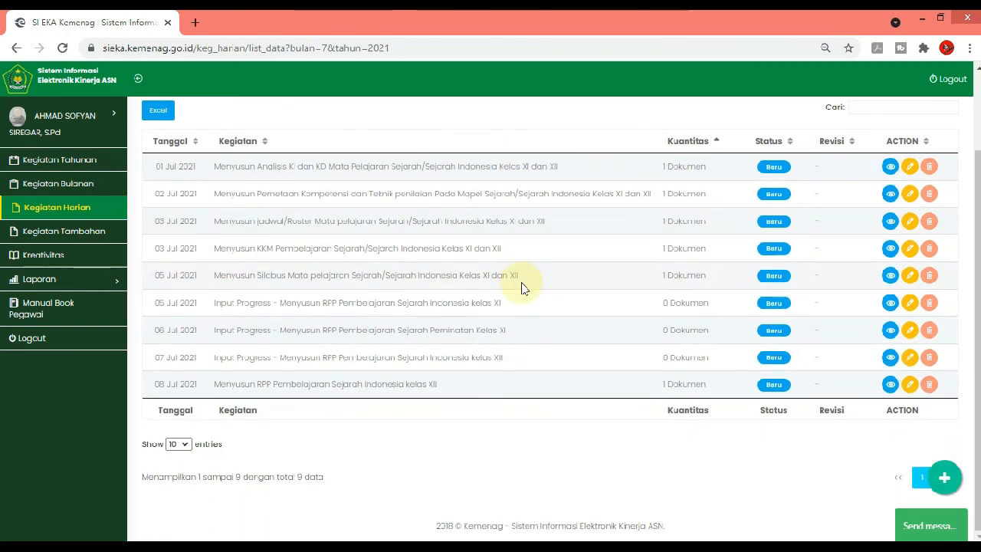
{"action": "scroll", "coordinate": [521, 287], "scroll_direction": "up", "scroll_amount": 2}
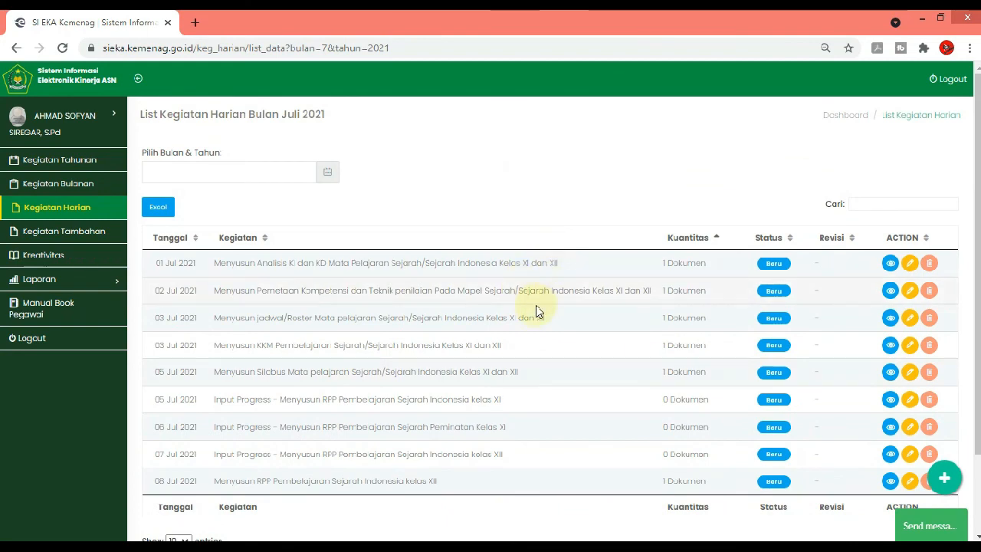